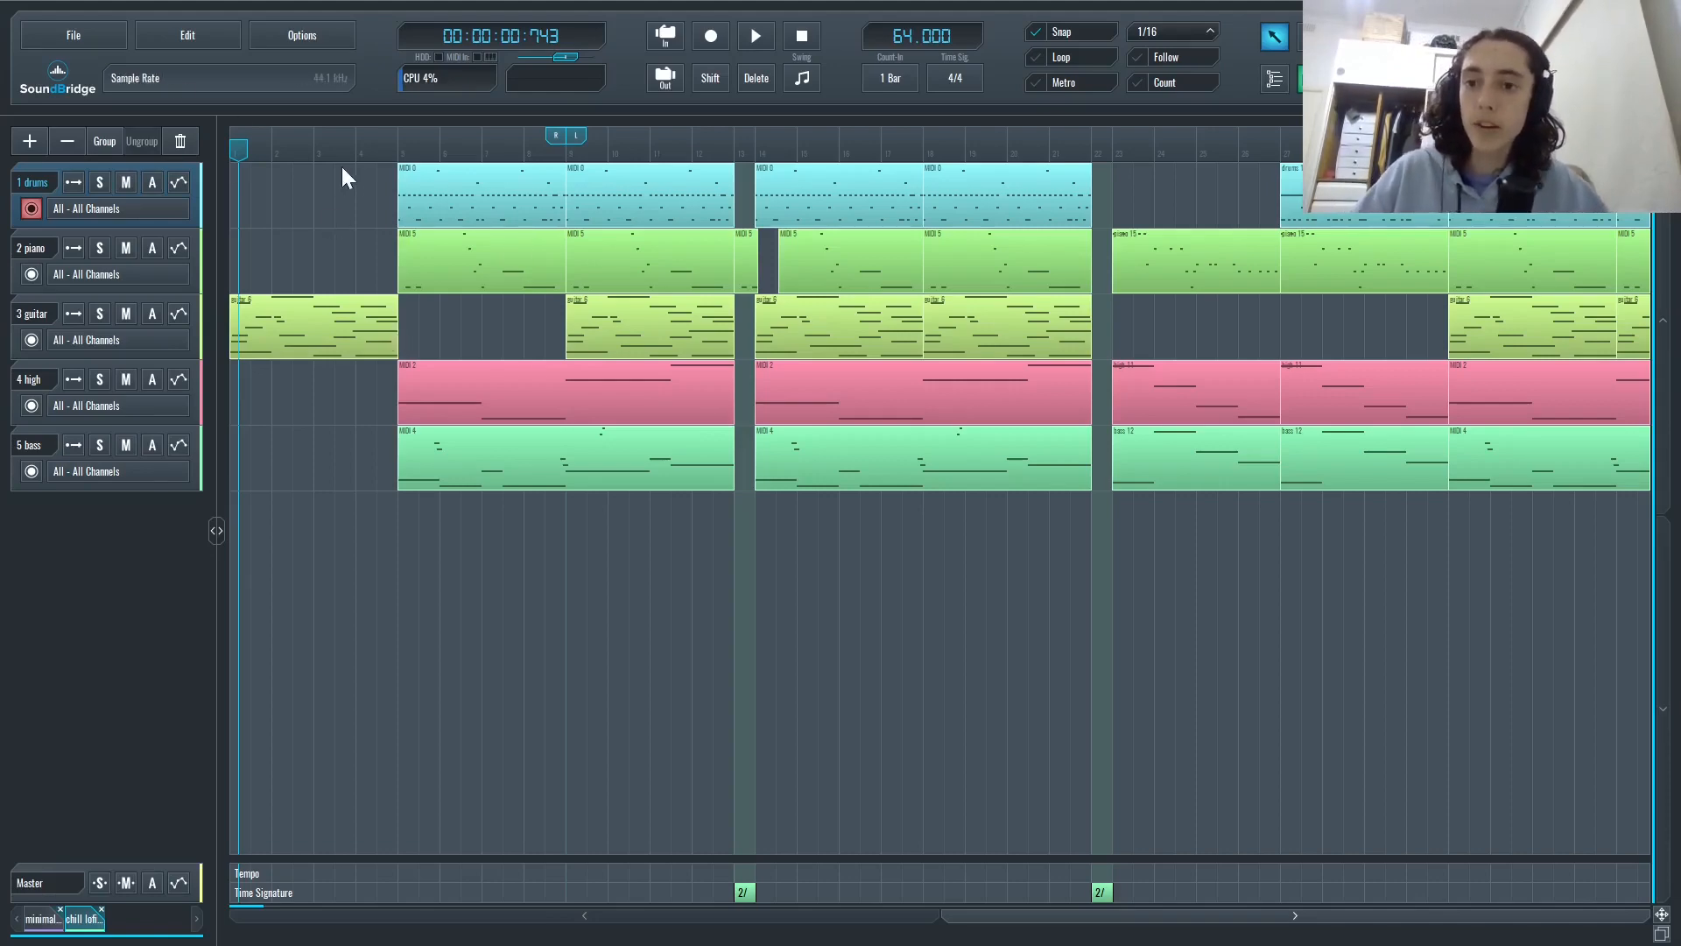
- Show the Sitala drum sampler on the drums track to view its pads, and close its window
click(442, 187)
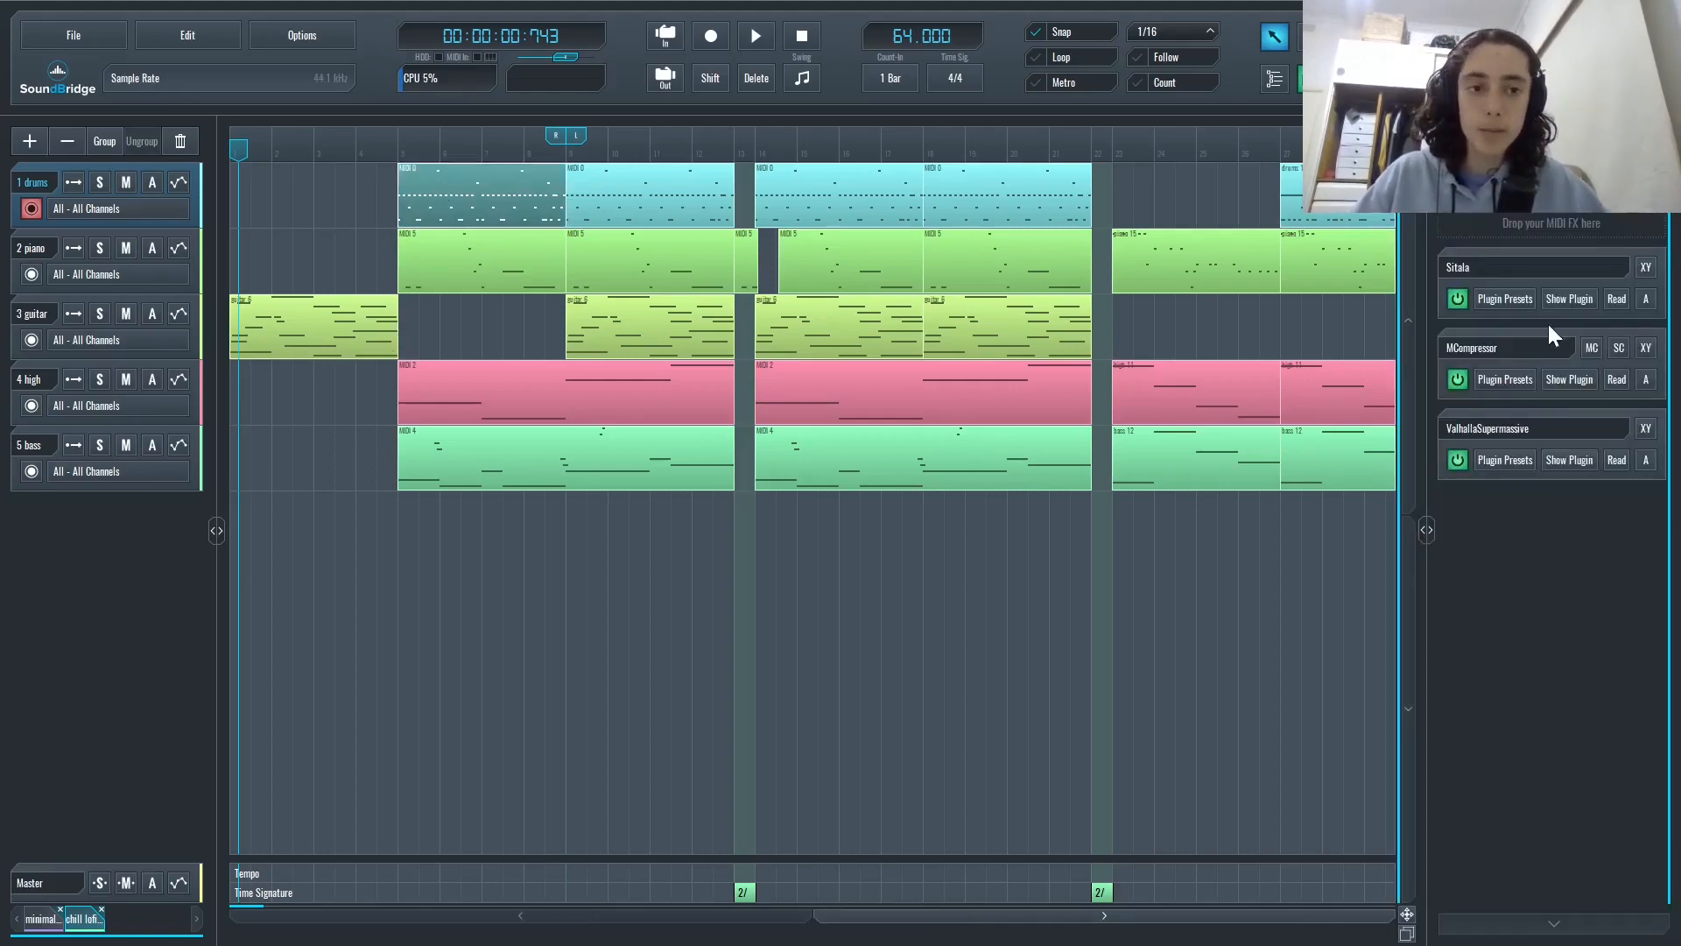
click(1588, 302)
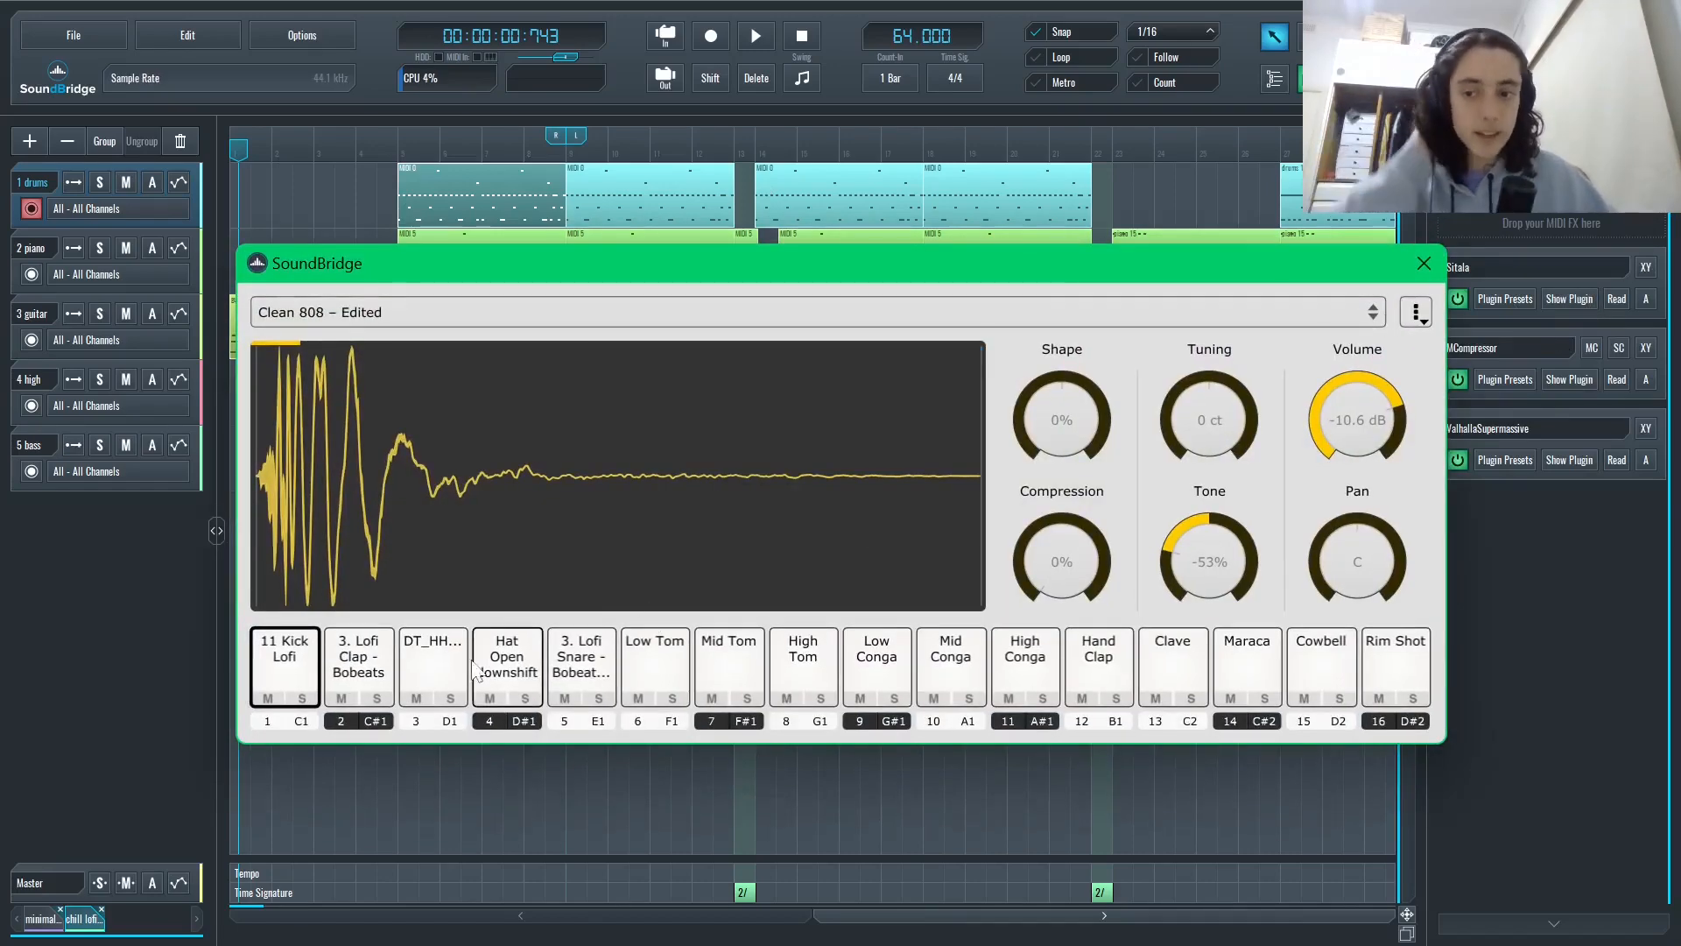
click(1422, 261)
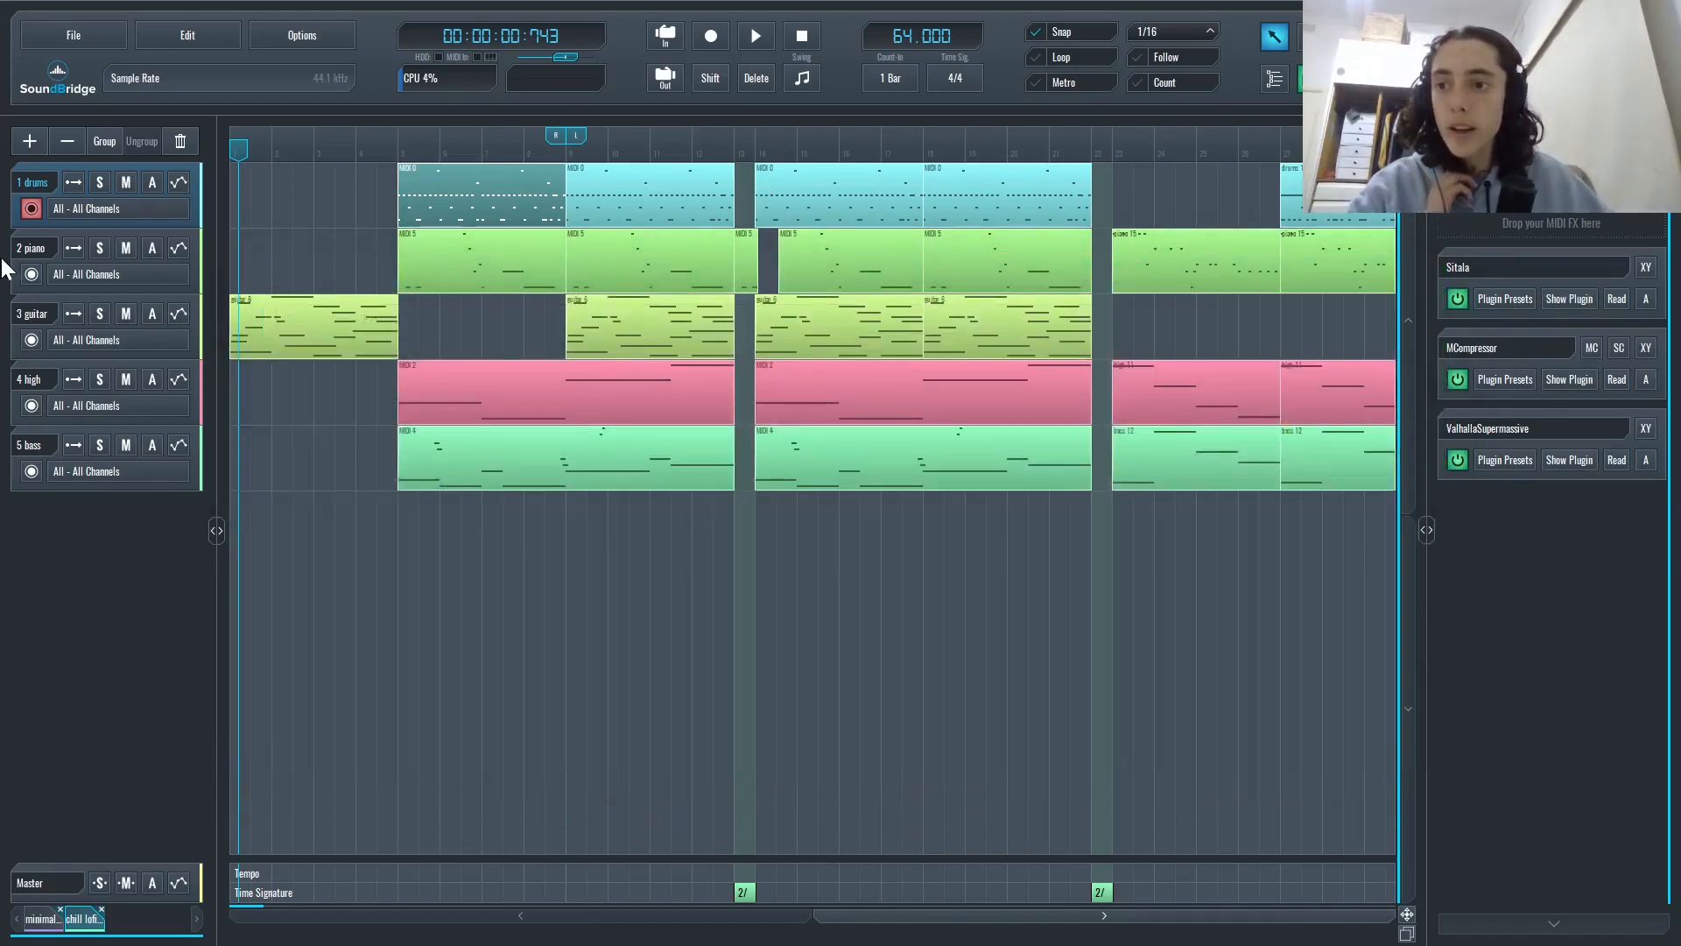
- Inspect the instrument plugins loaded on the piano, high and bass tracks
click(277, 277)
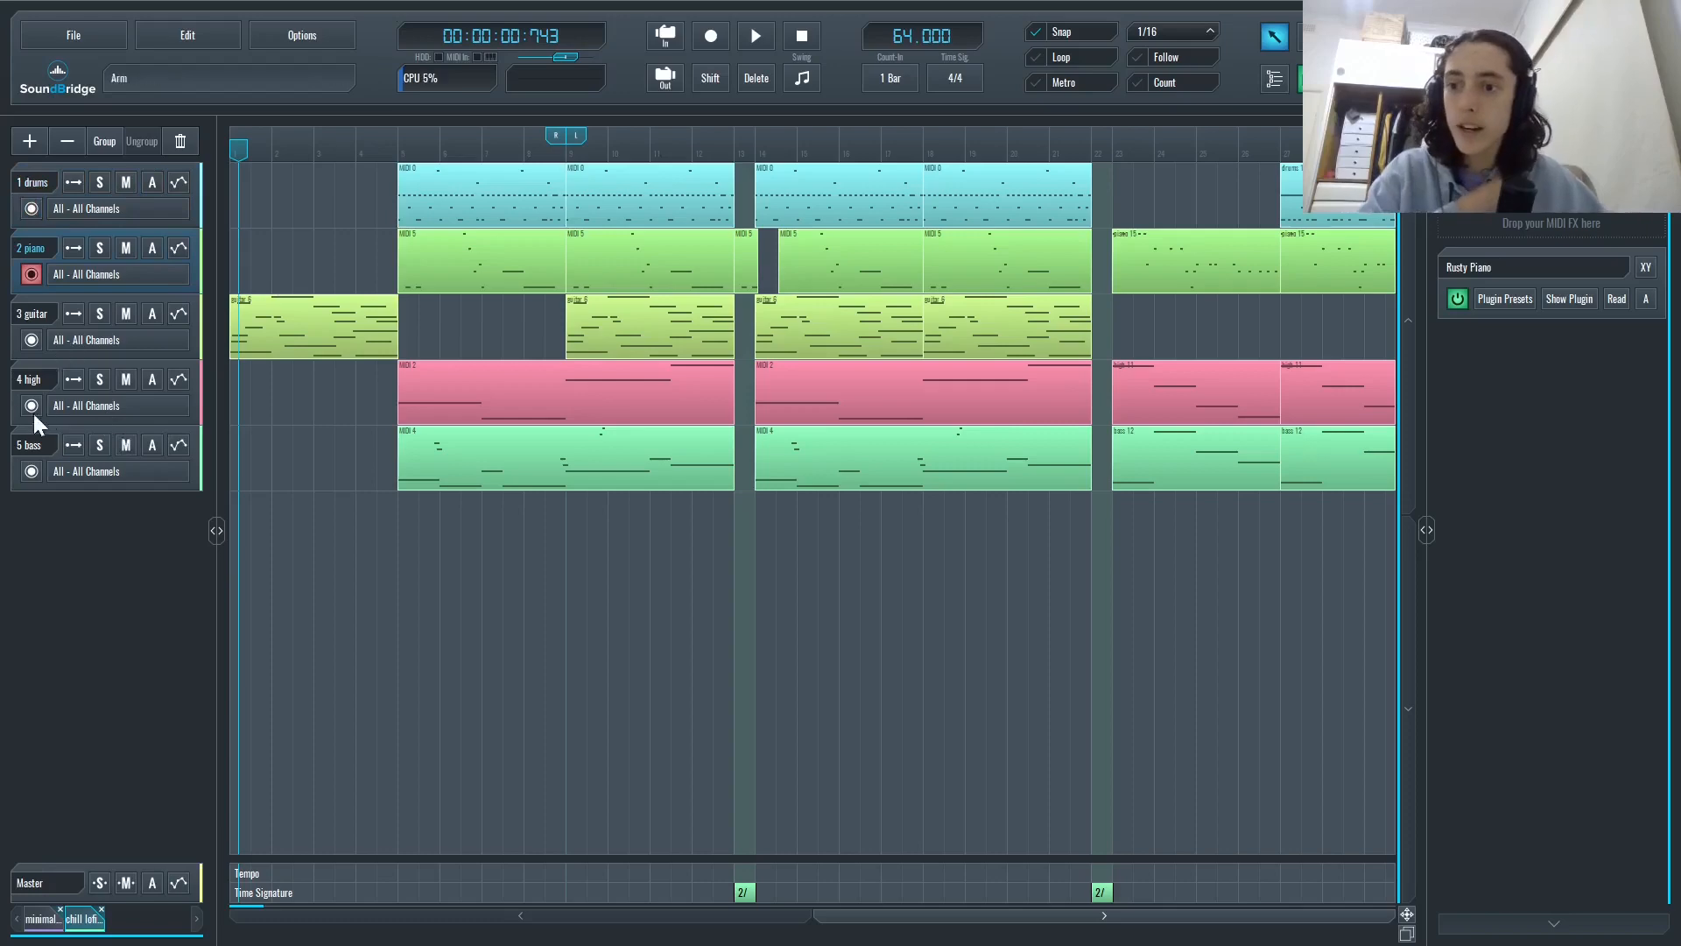
click(22, 381)
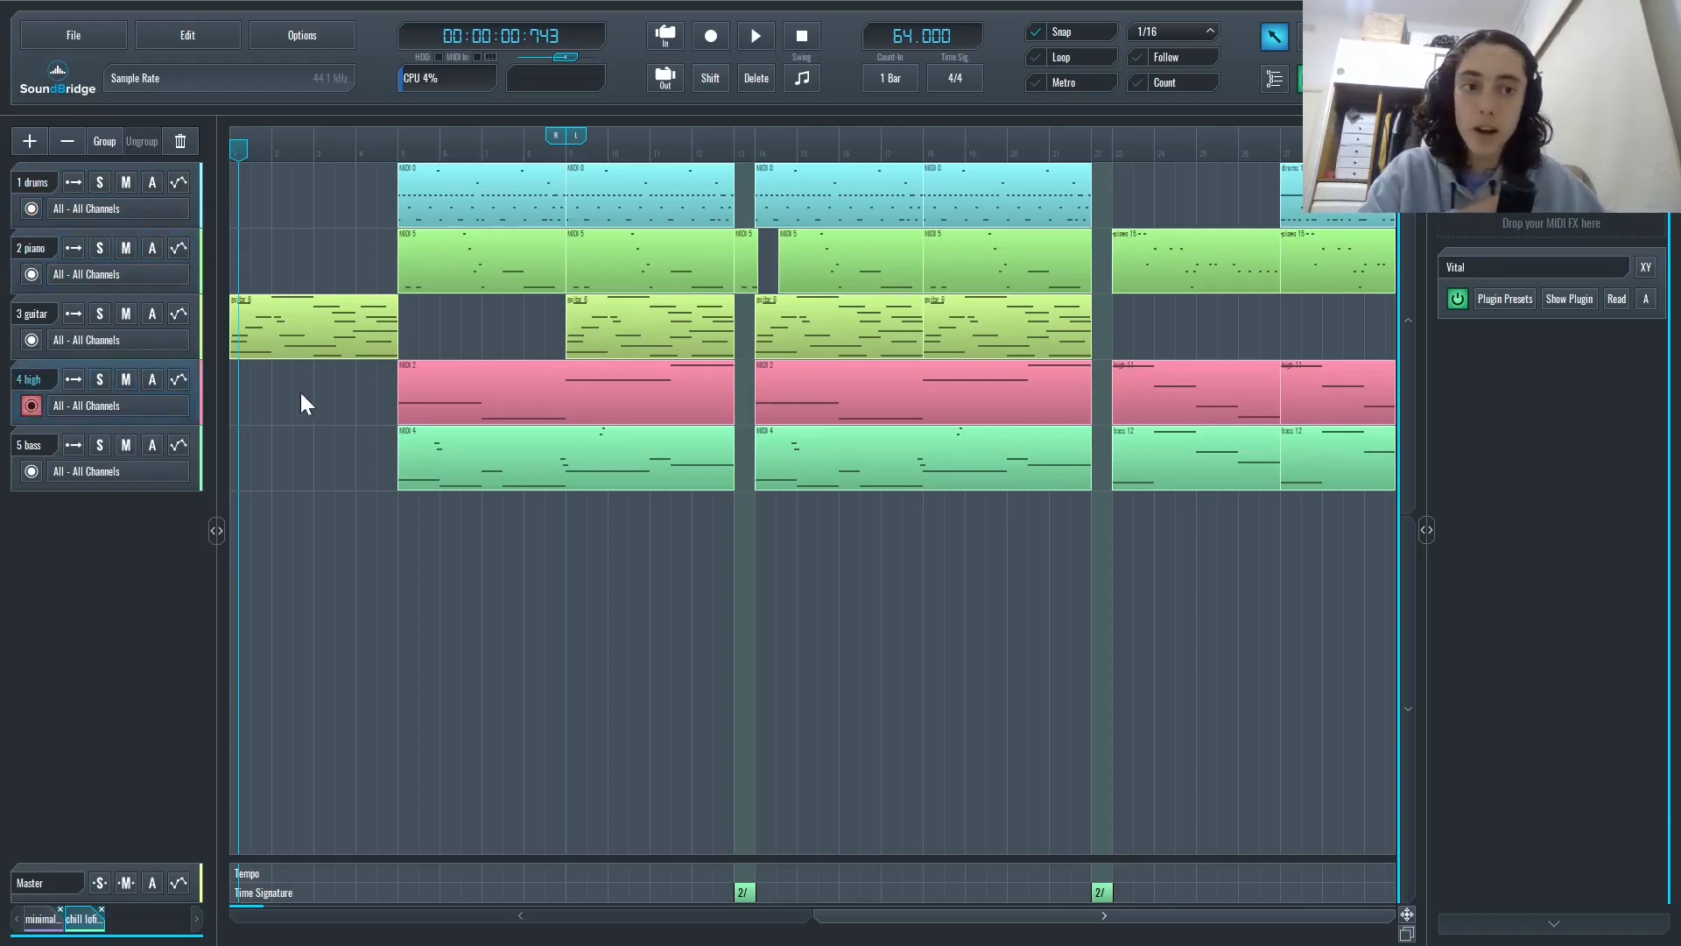
click(1583, 300)
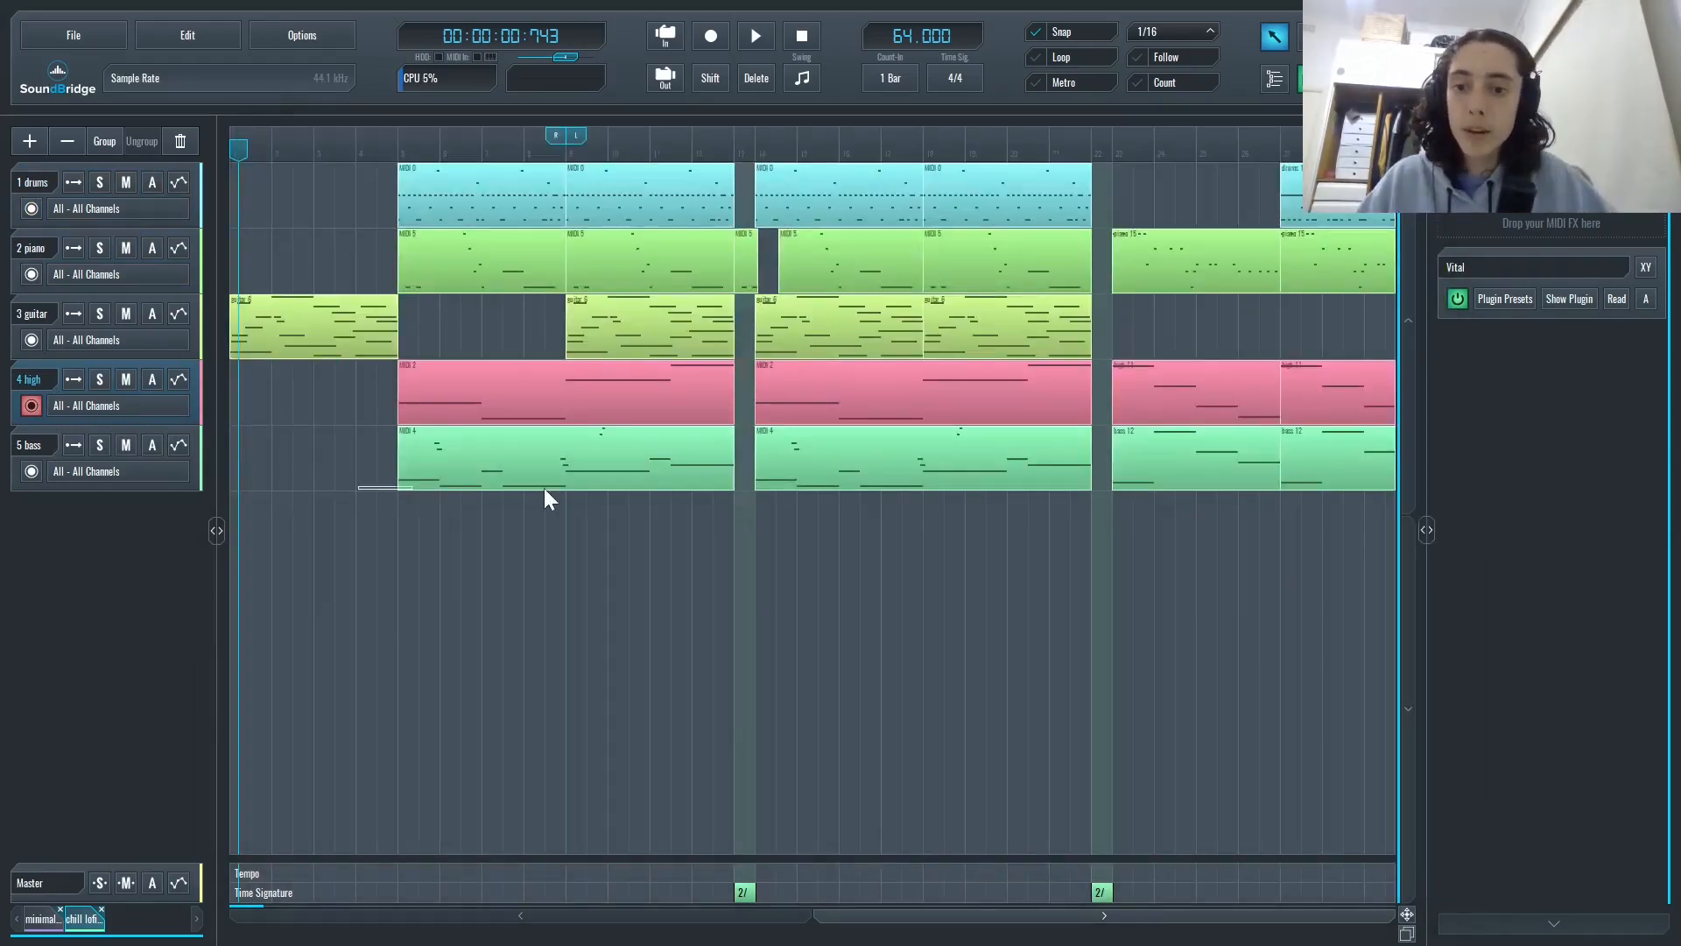
drag(544, 488, 758, 488)
click(24, 446)
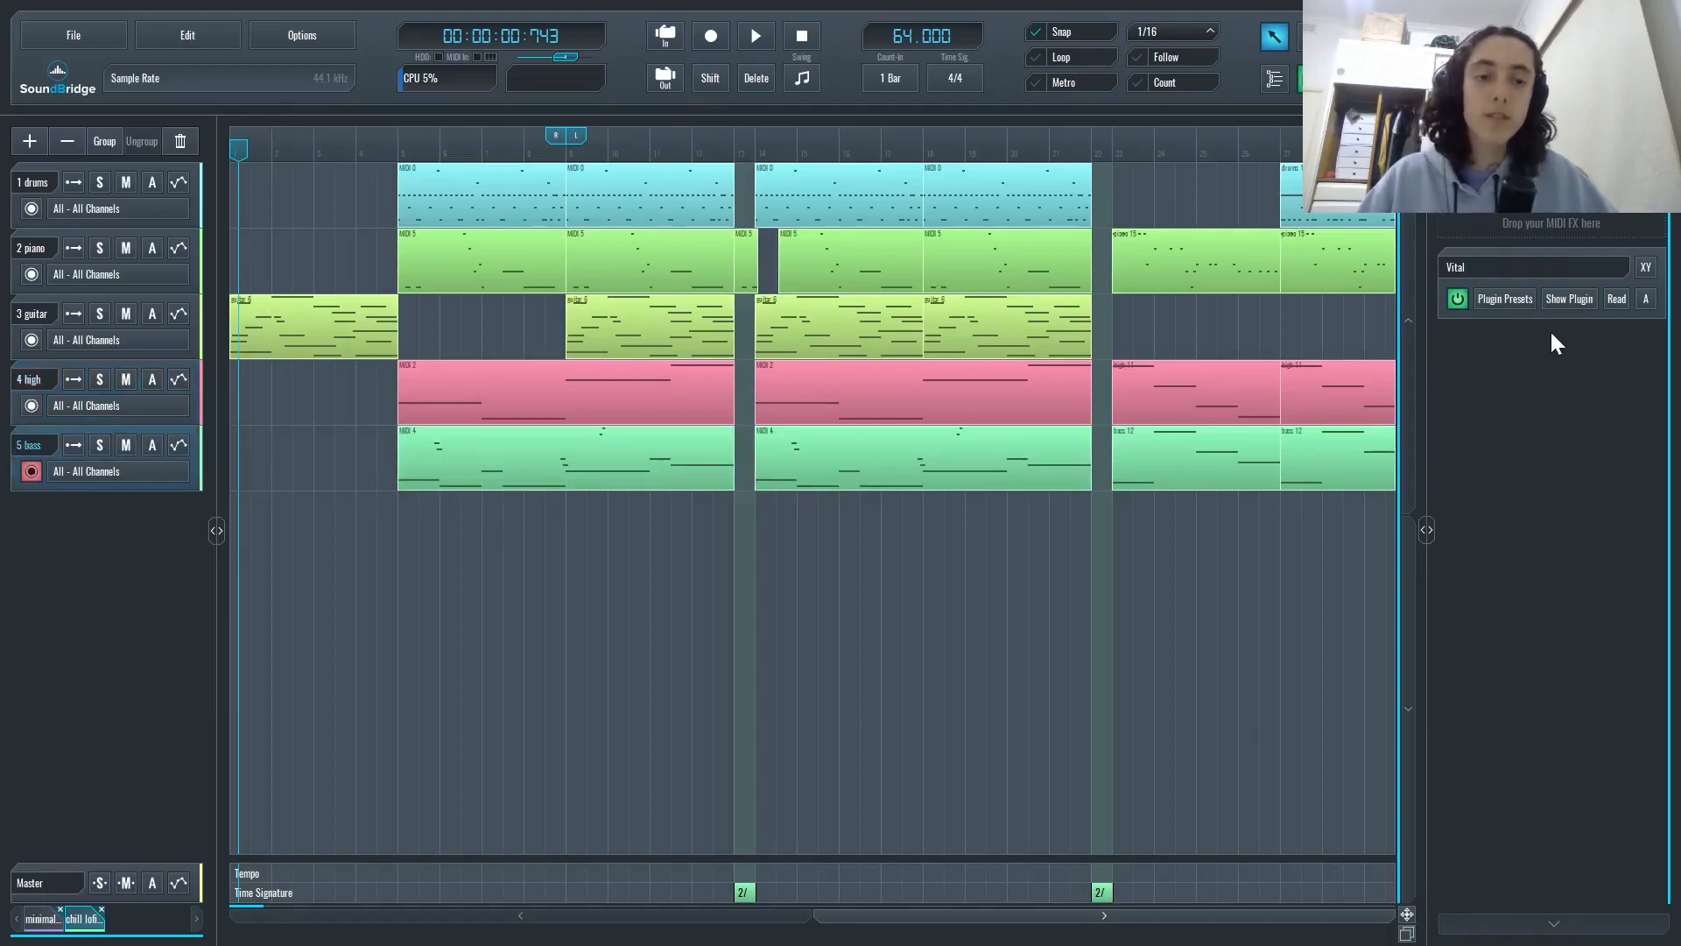
click(229, 315)
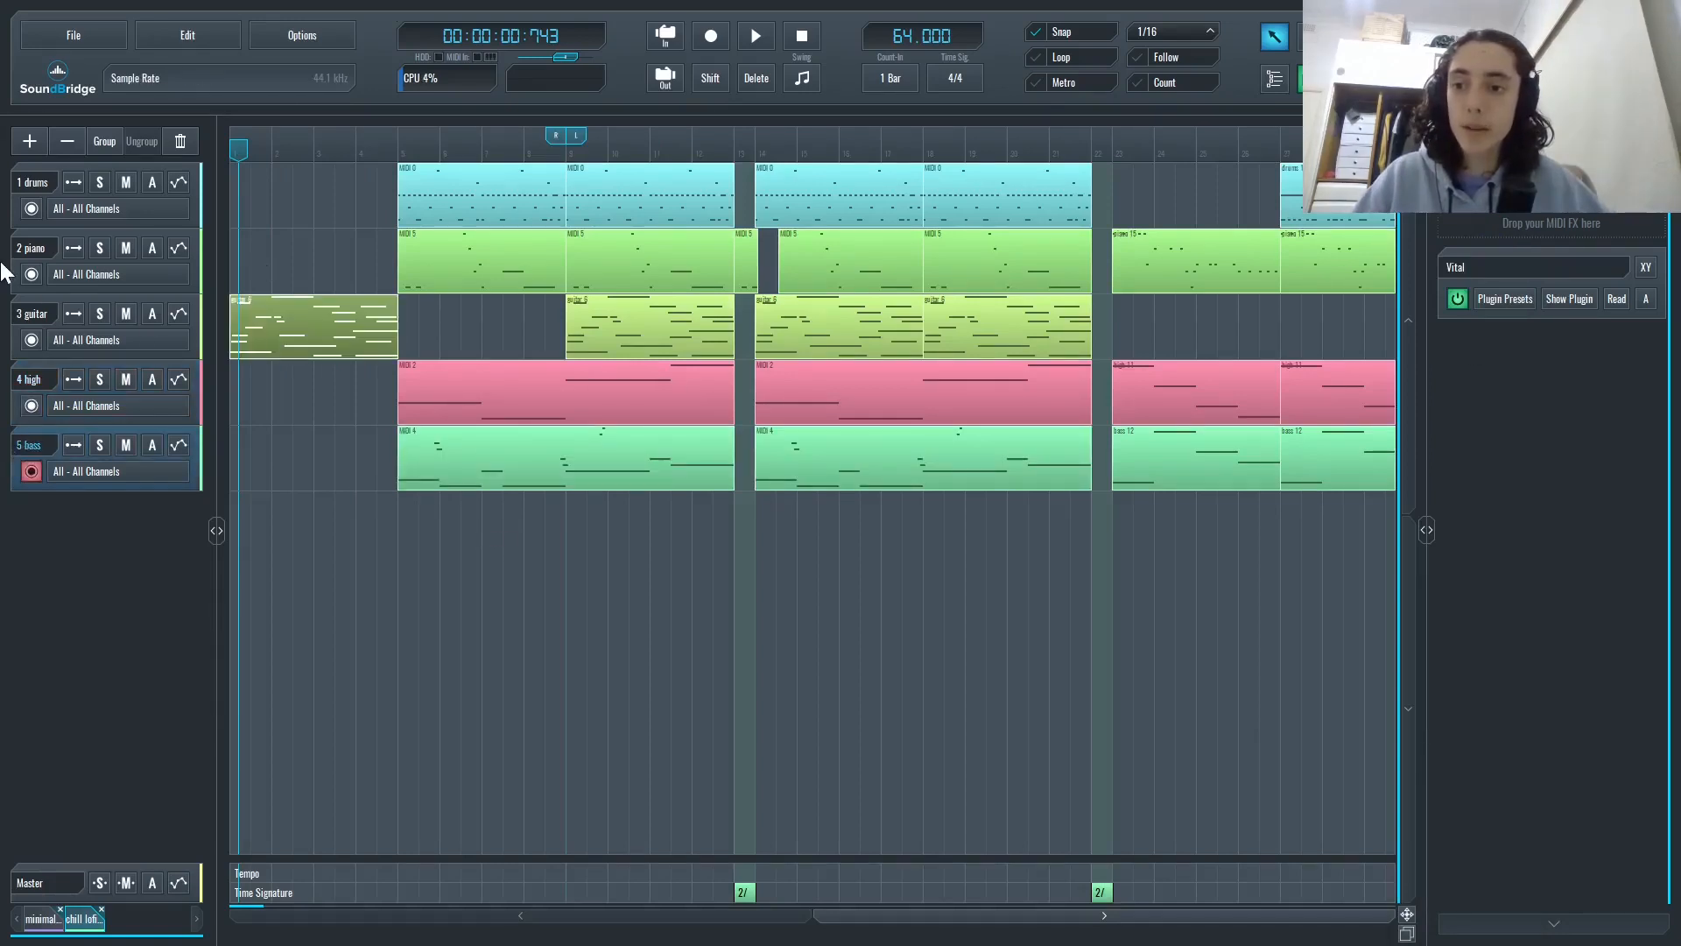
- Return the playhead to the start, view the guitar track's AGML2 instrument, and close its window
click(29, 312)
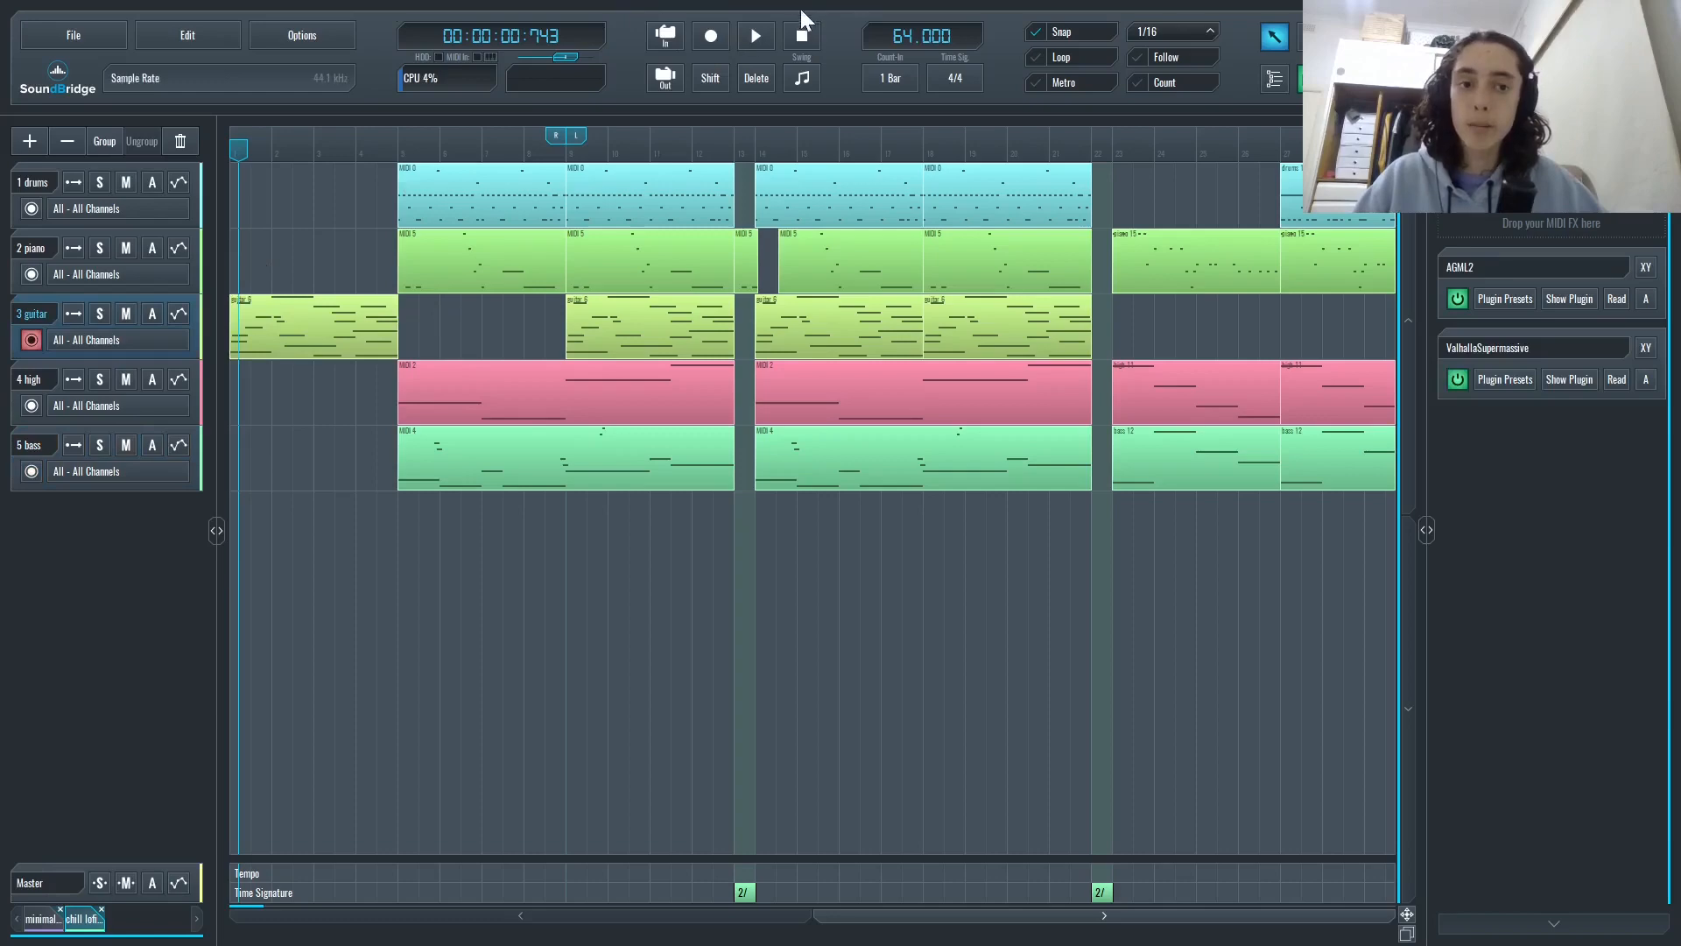
click(801, 35)
click(1577, 300)
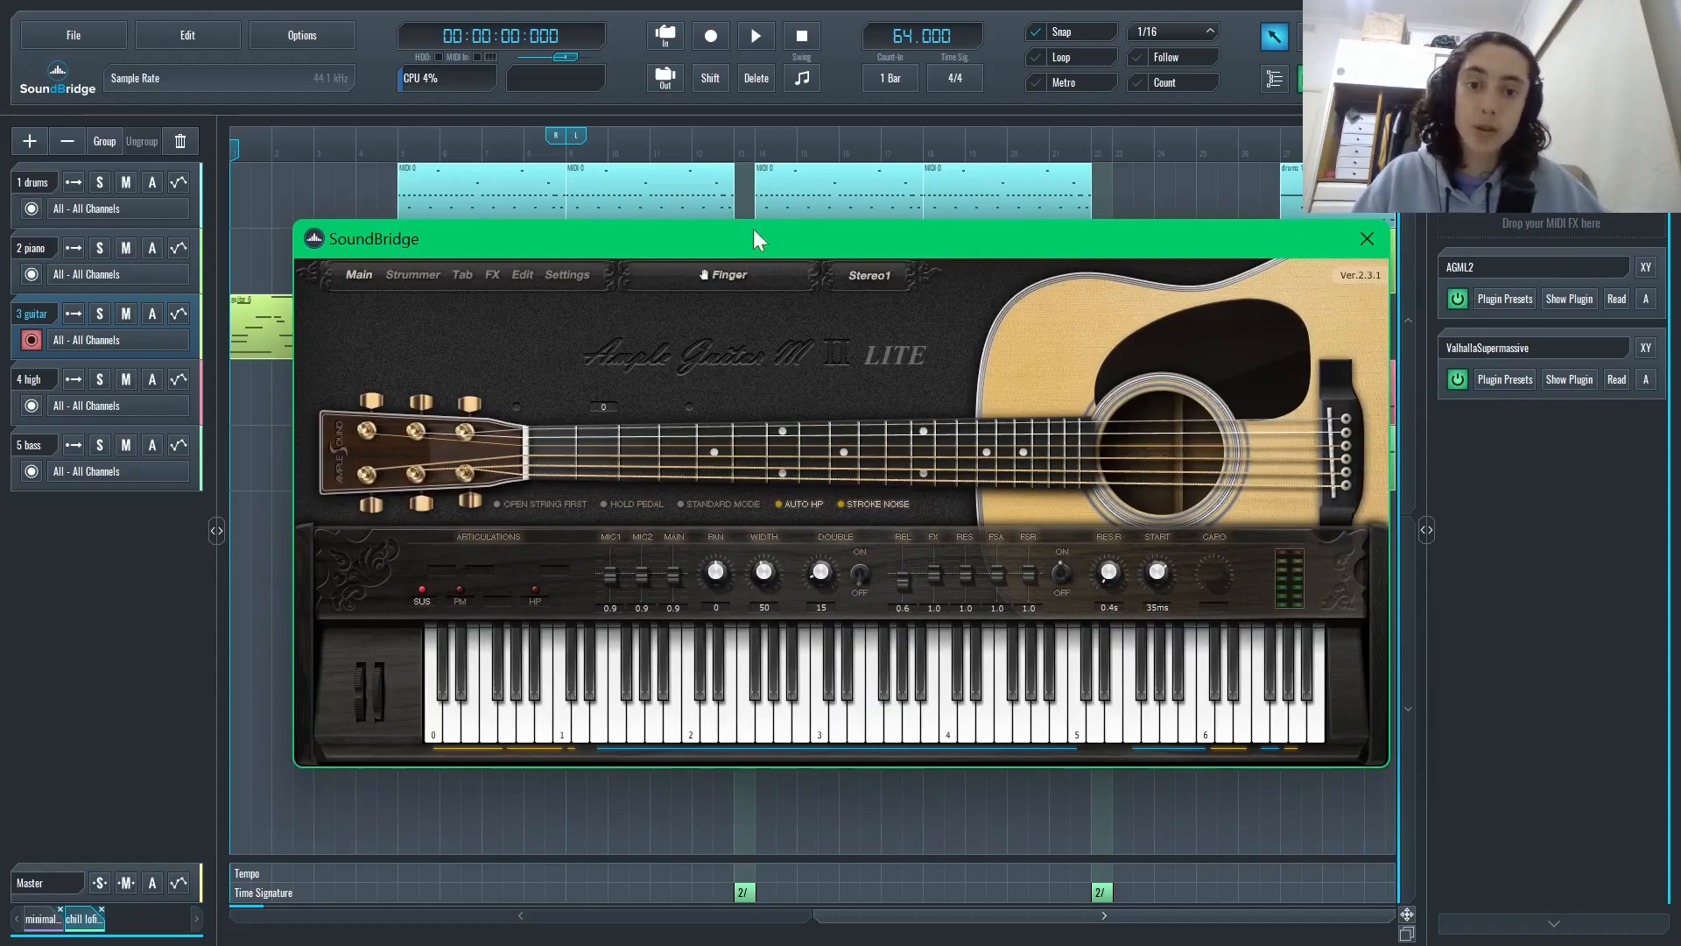
drag(753, 231, 704, 156)
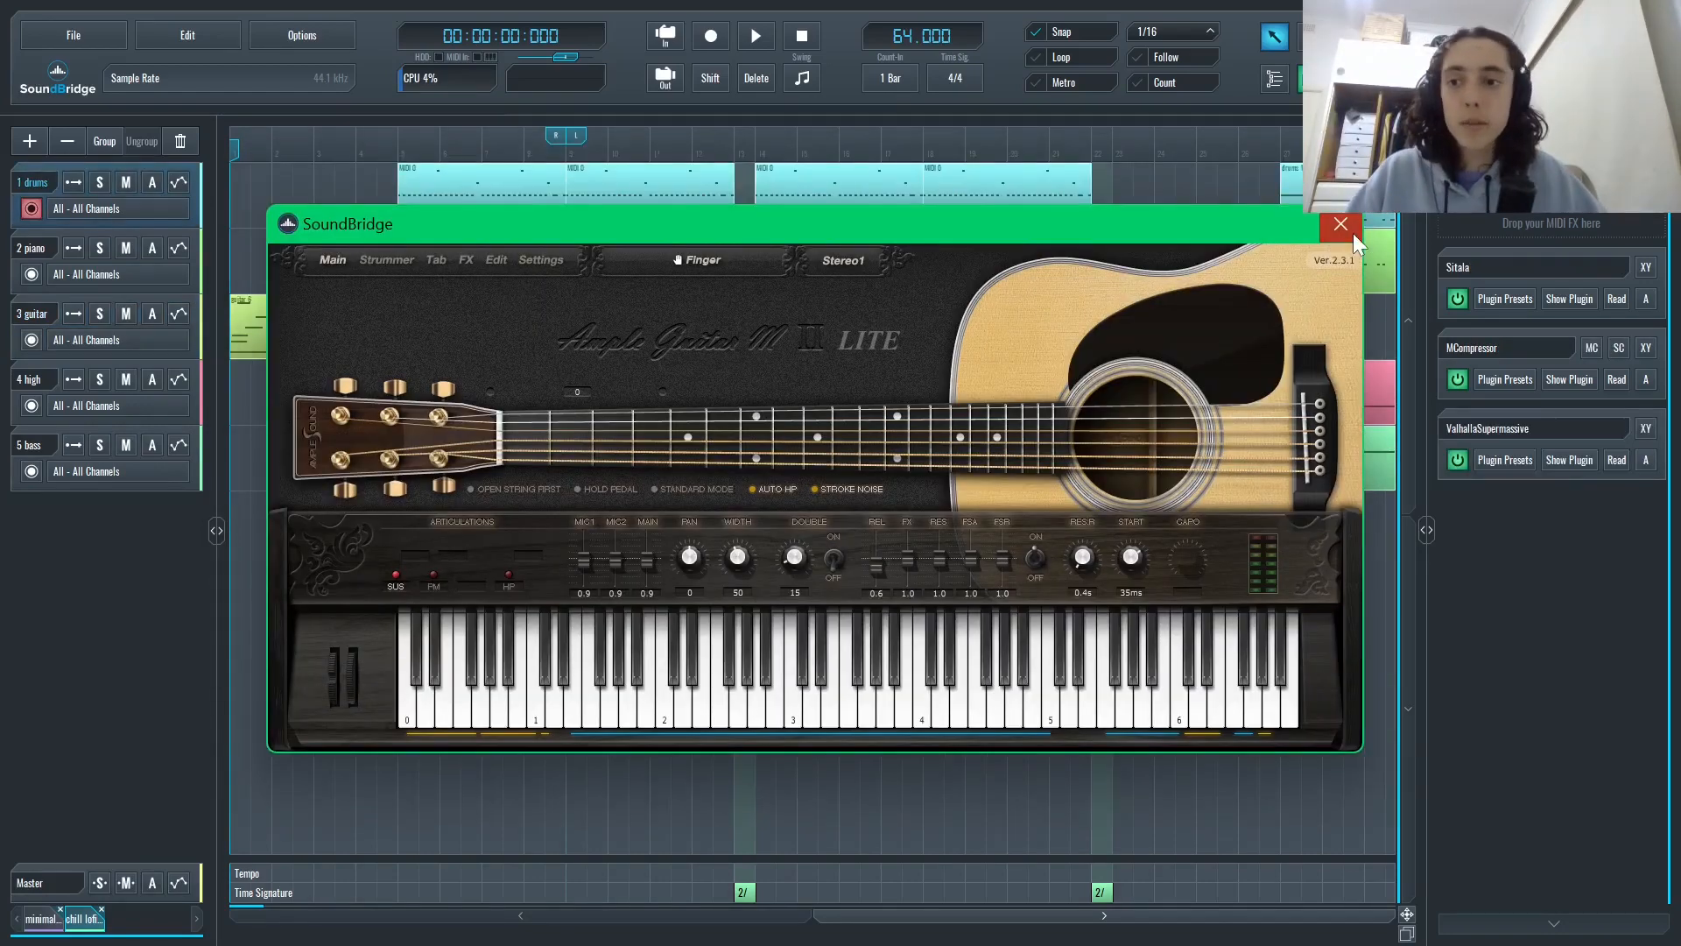
click(1353, 233)
- Examine the notes of the first guitar clip across its pitch range in the MIDI editor, and close the editor
double_click(279, 340)
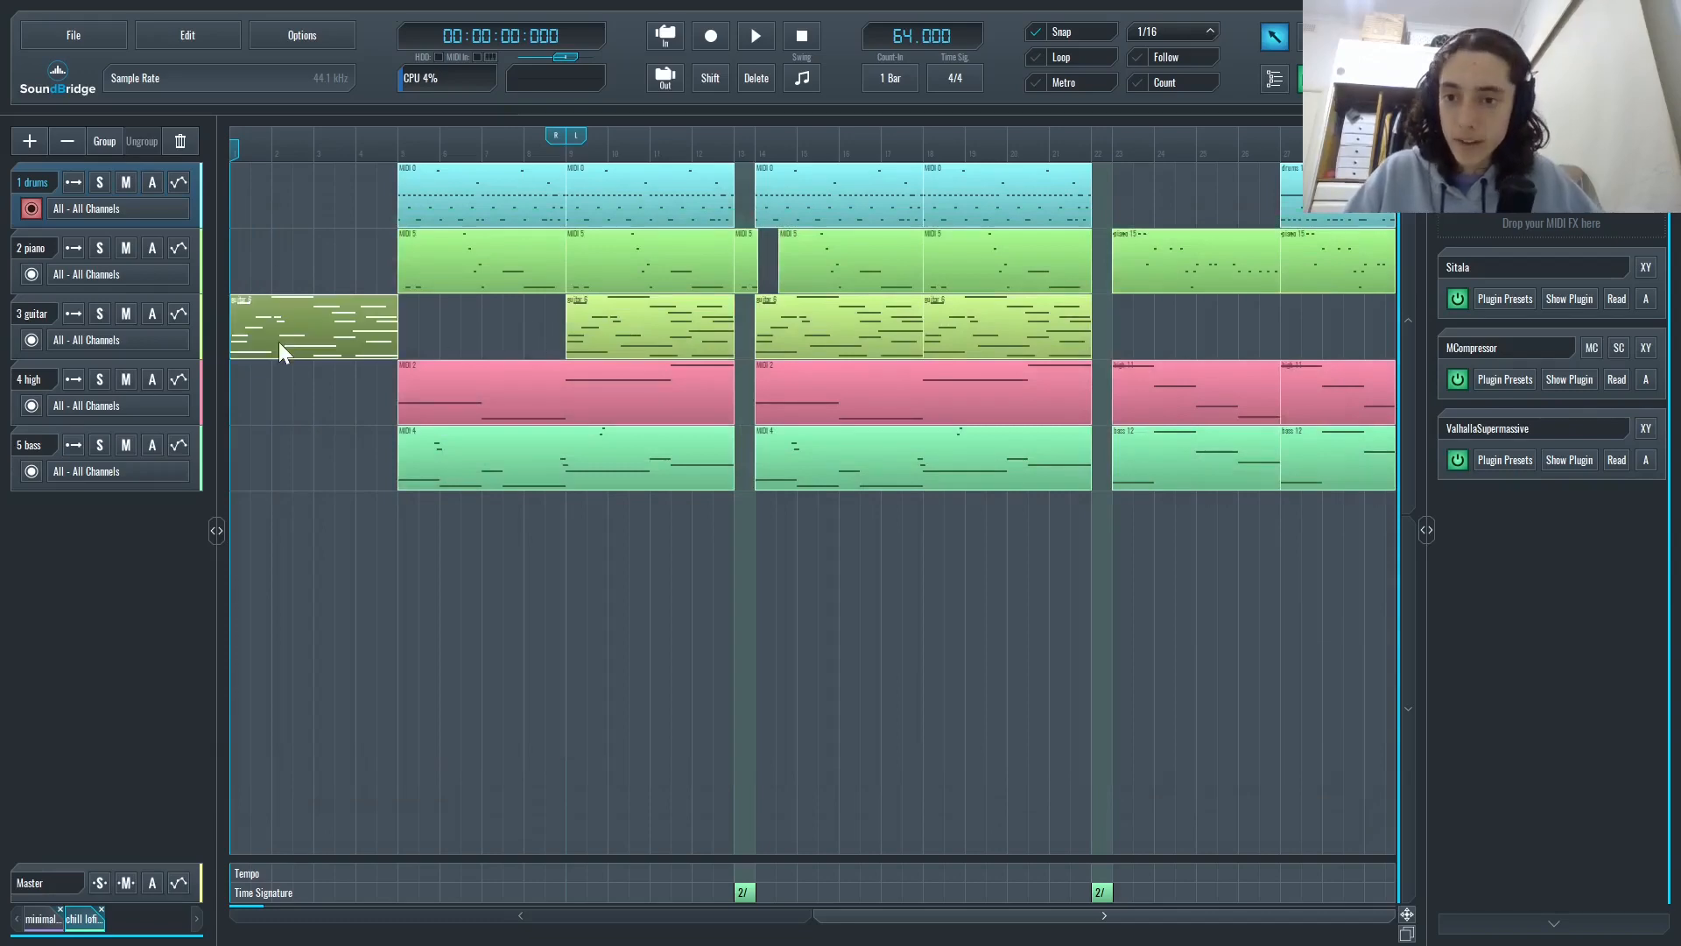
scroll(628, 675, up, 4)
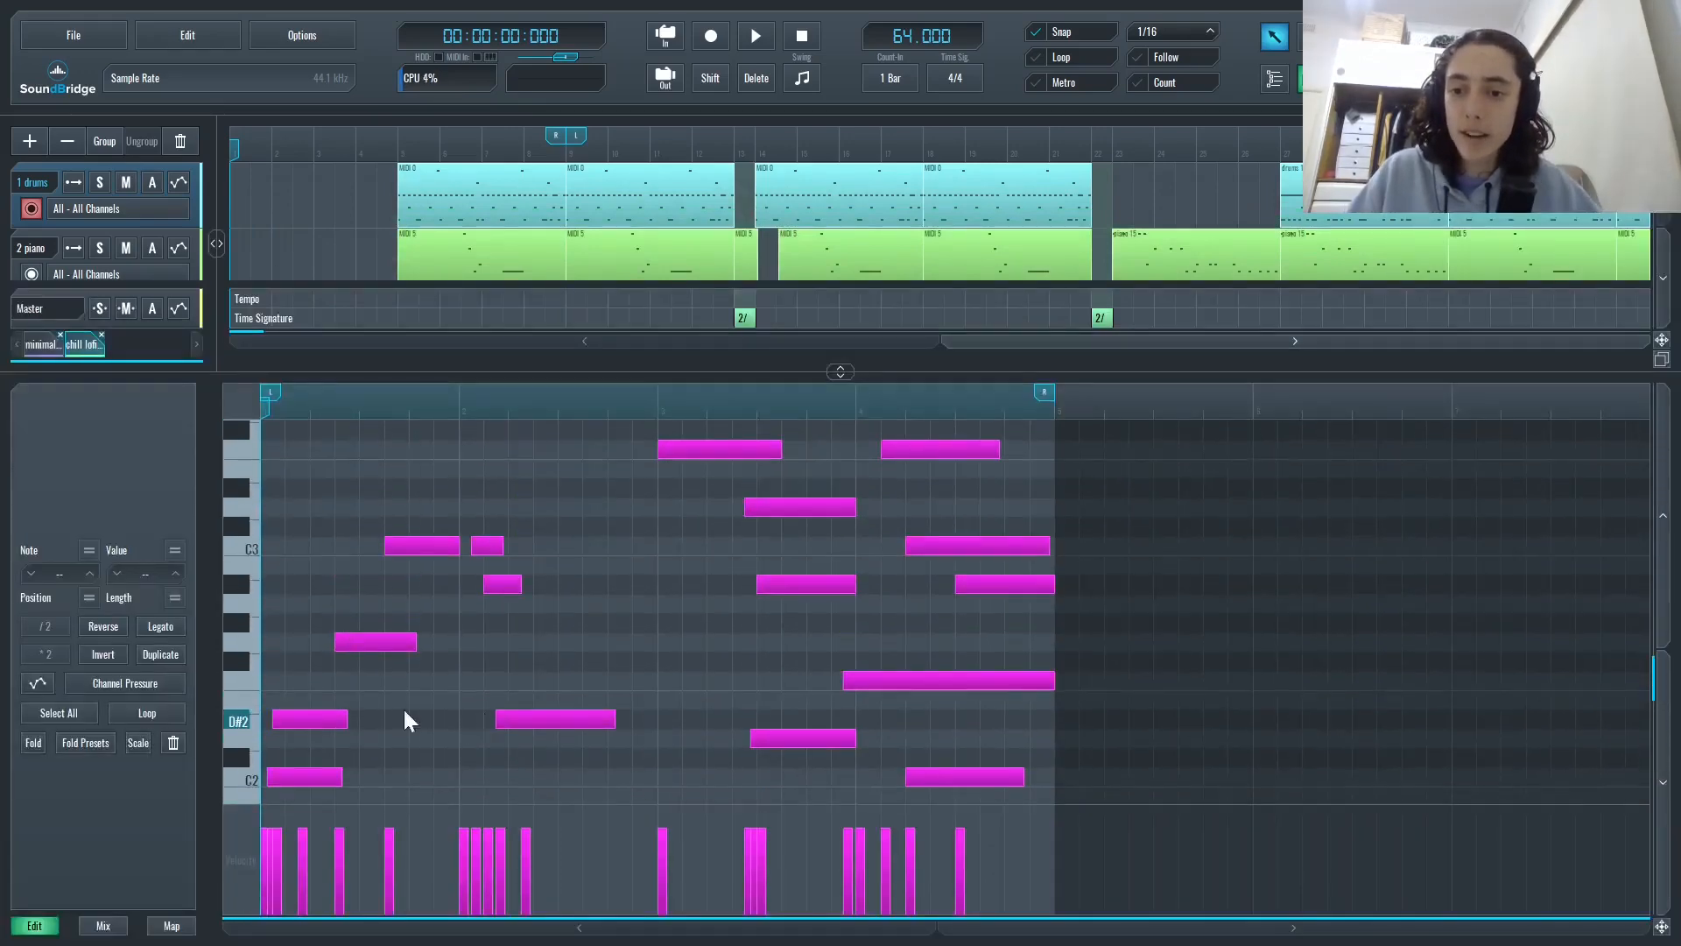
scroll(347, 695, down, 5)
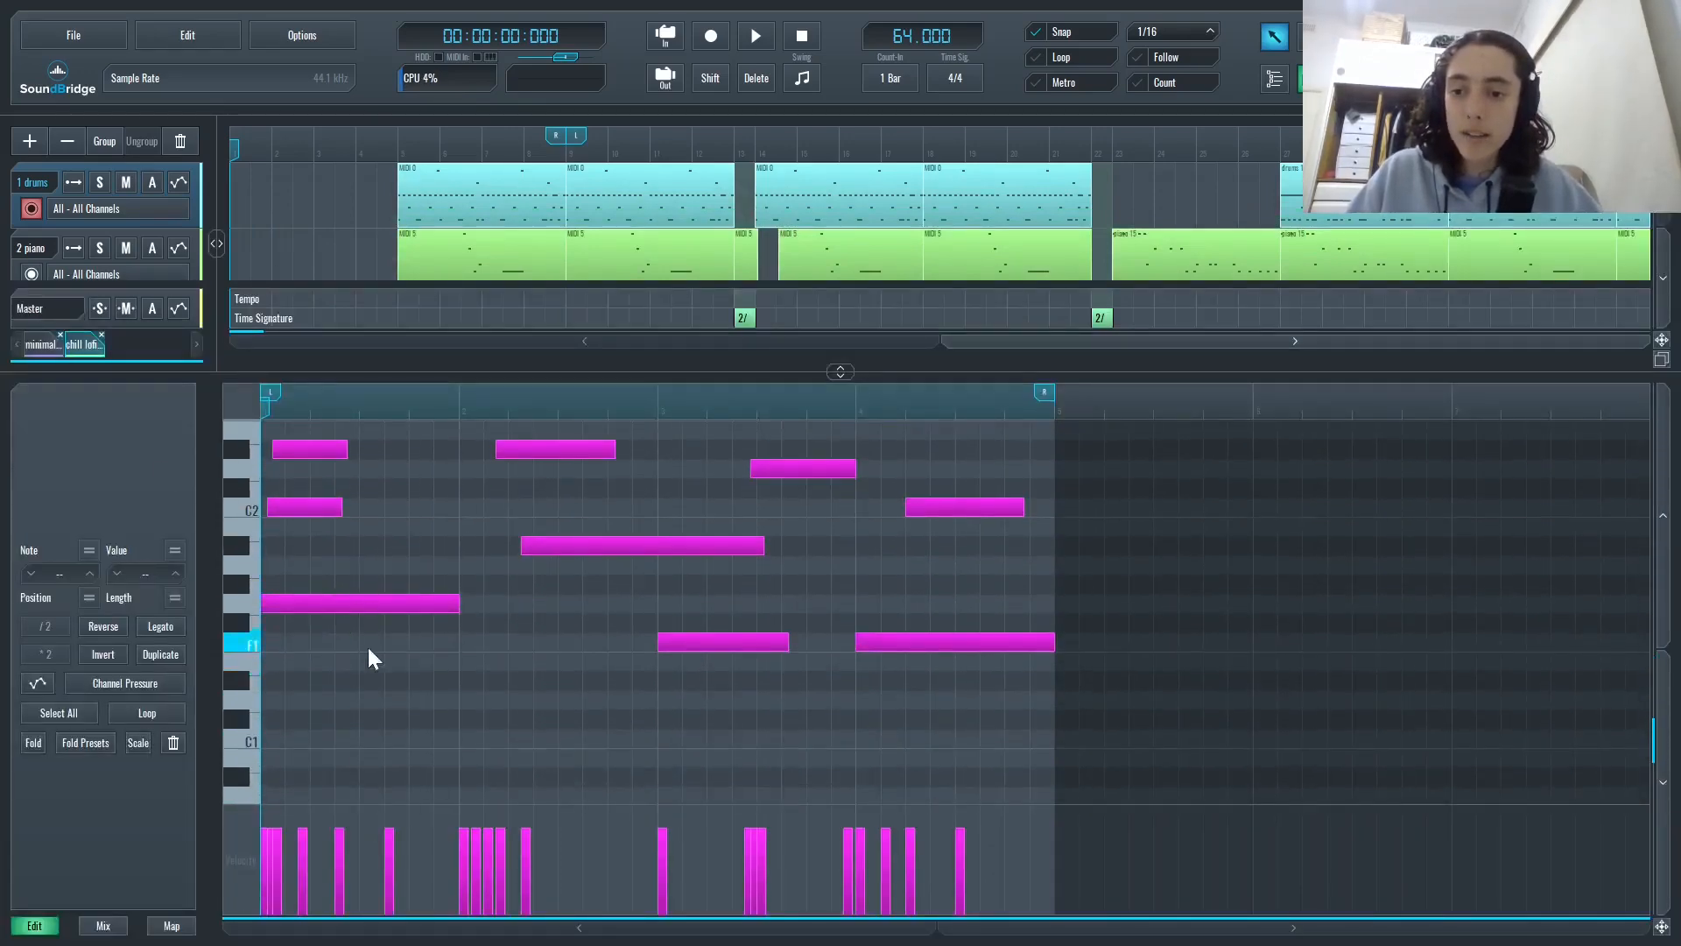
scroll(368, 657, up, 3)
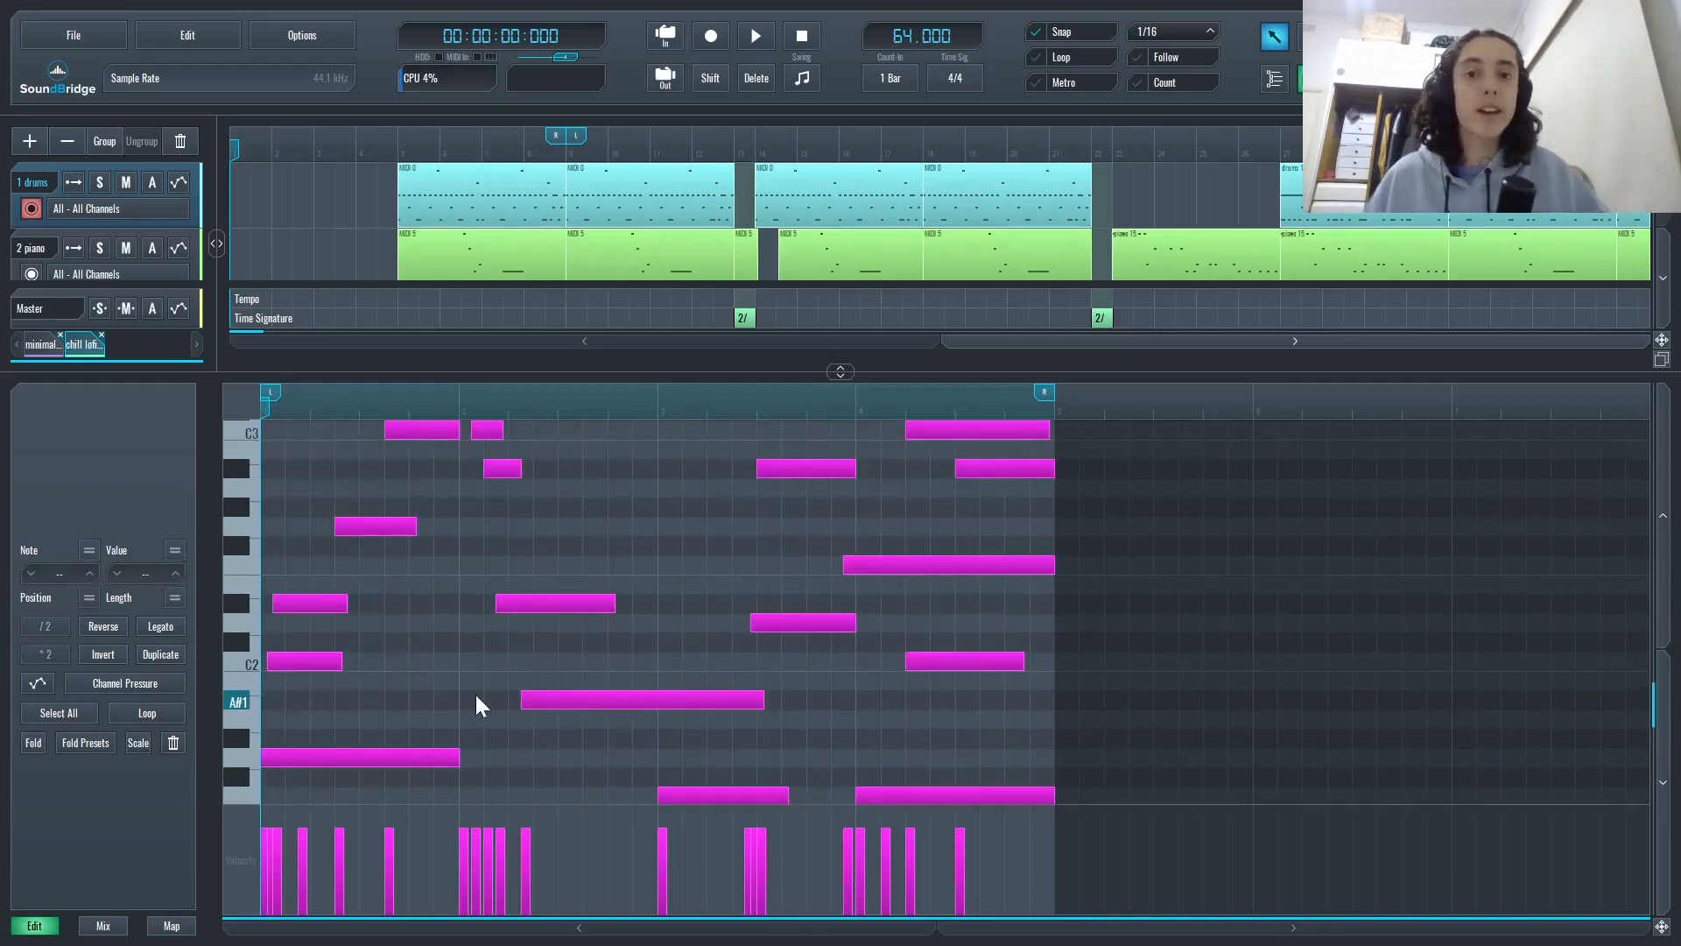
scroll(508, 549, up, 1)
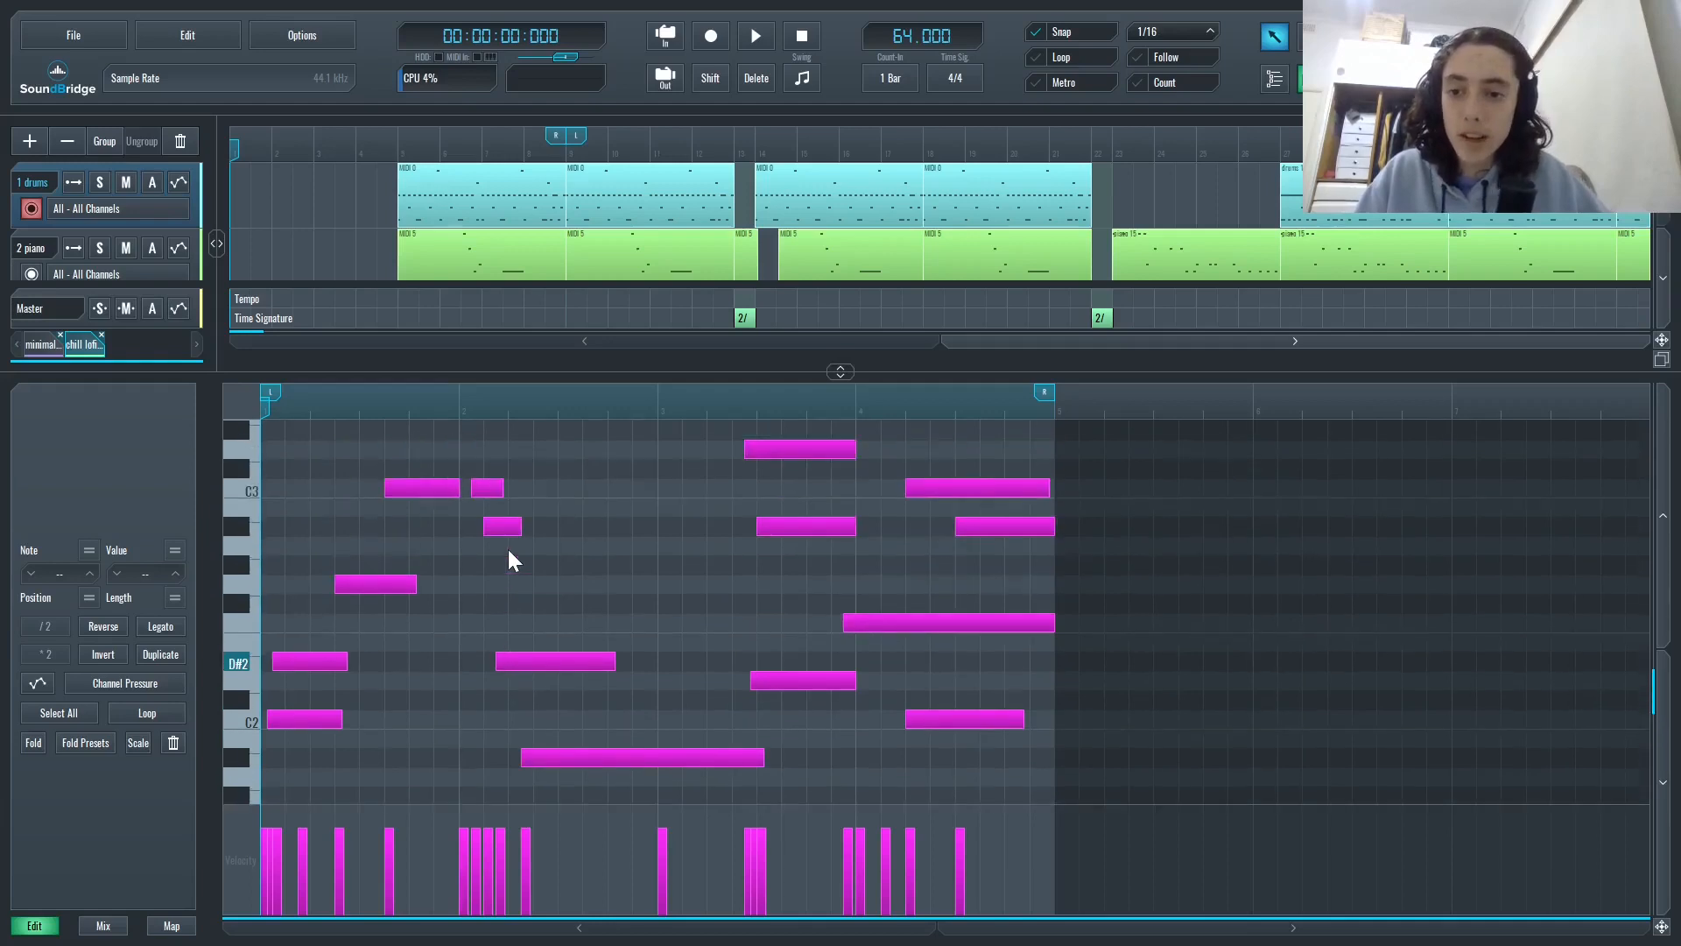
scroll(508, 549, down, 2)
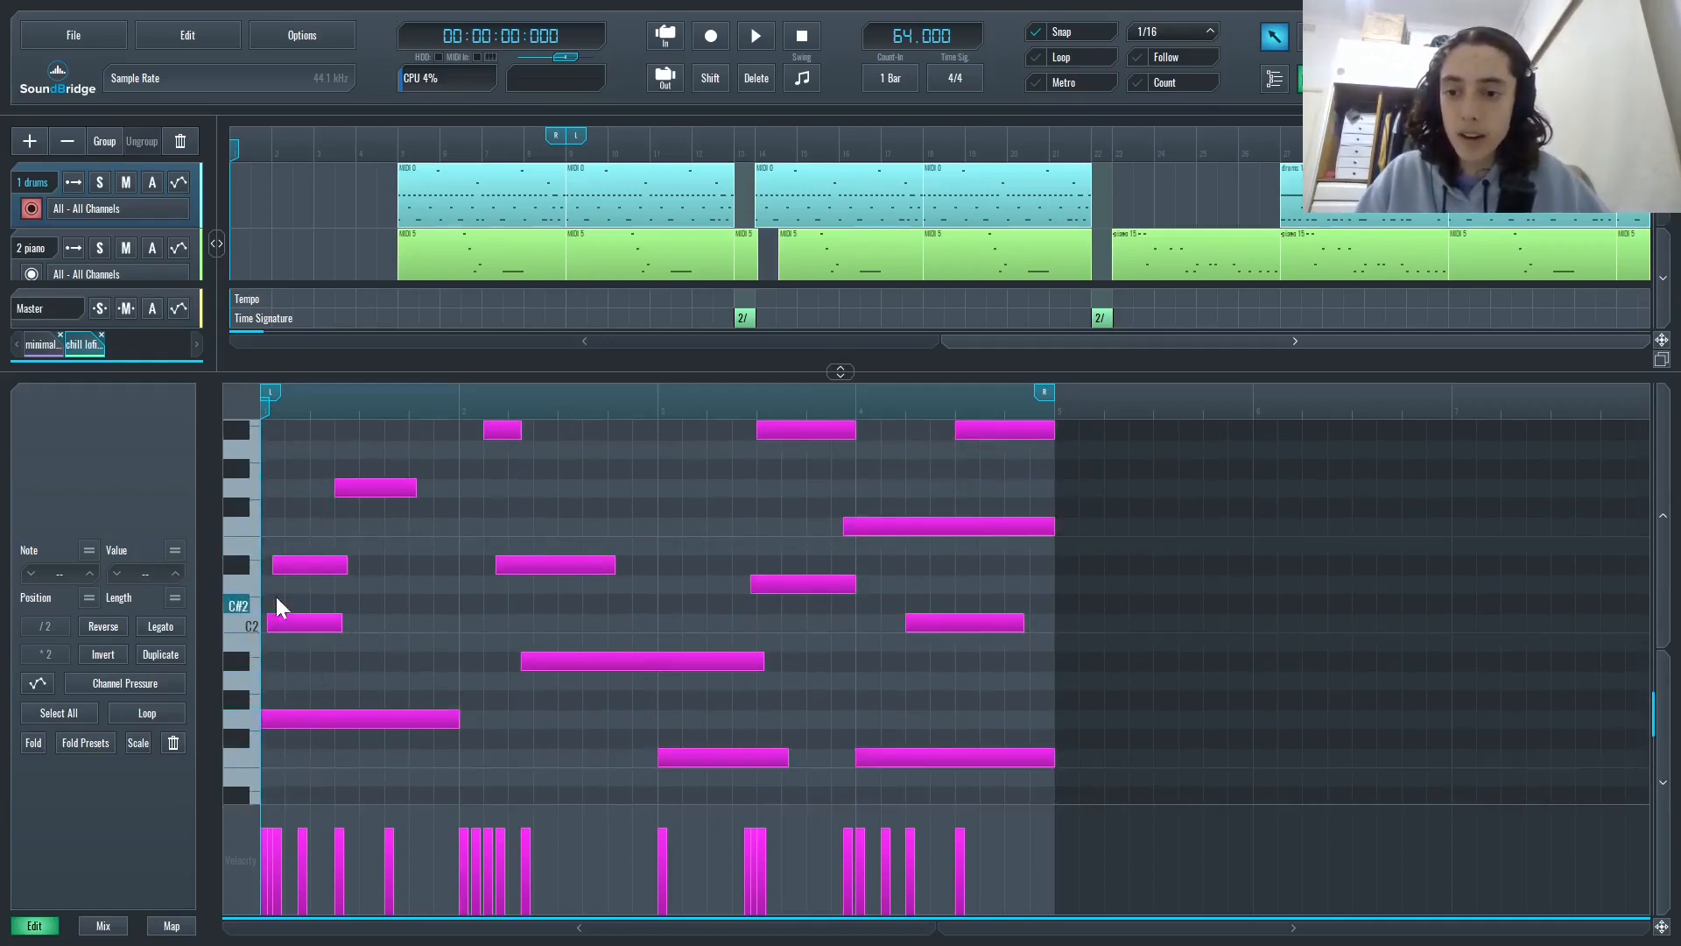
scroll(357, 571, up, 4)
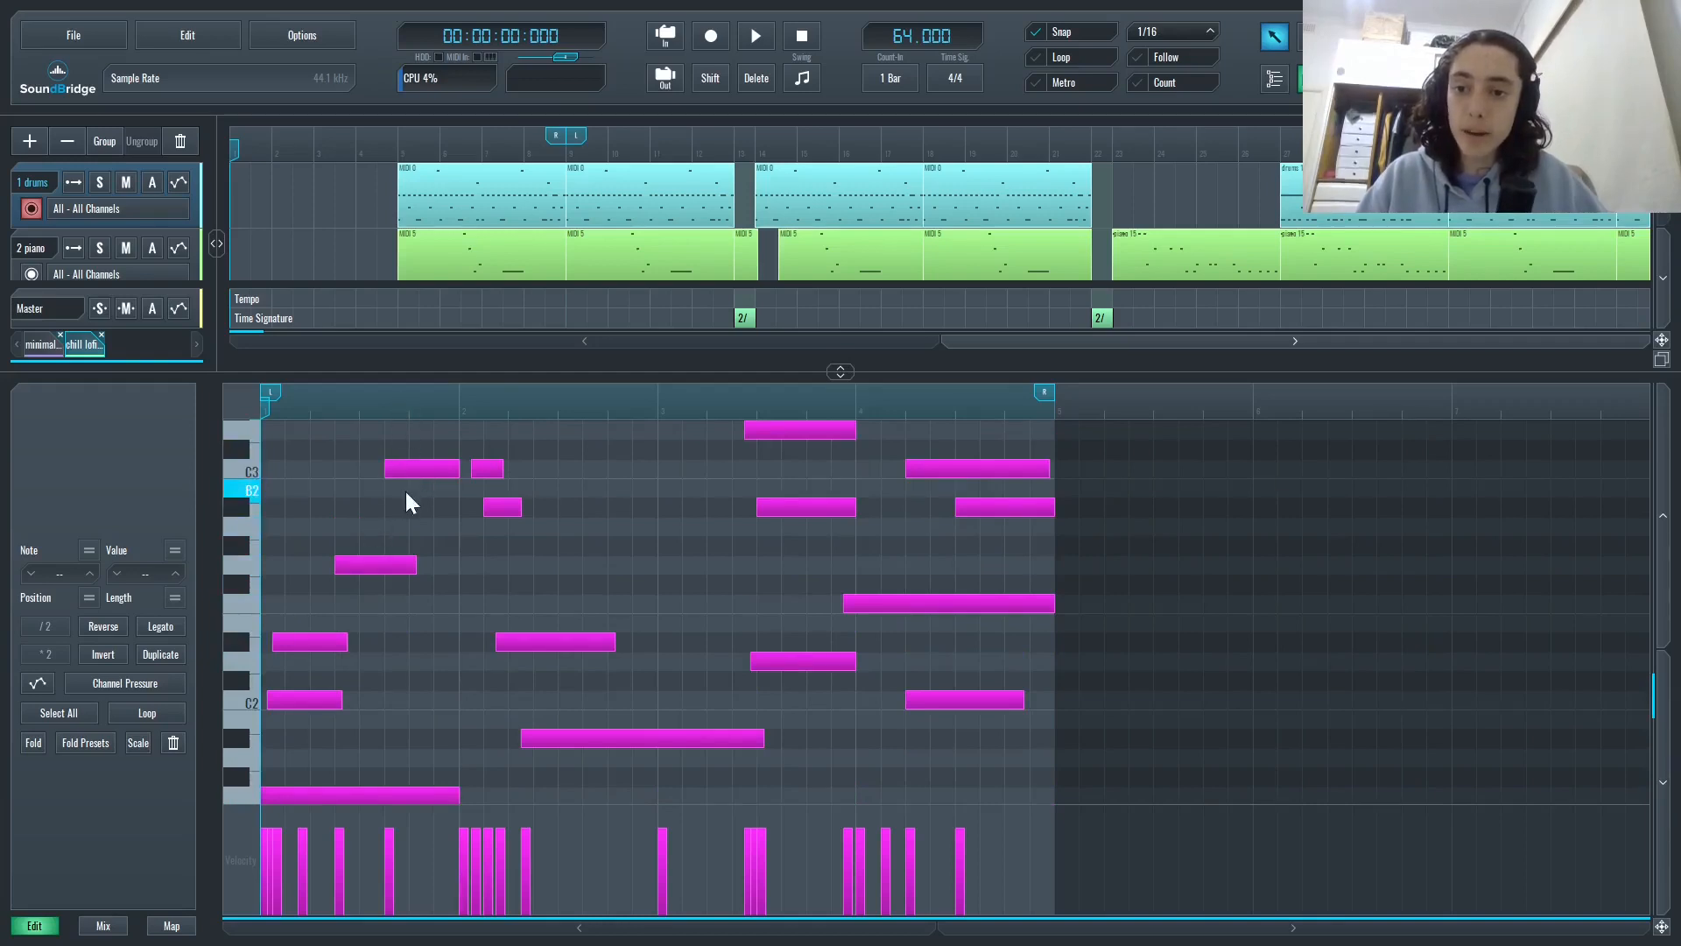
scroll(443, 552, up, 4)
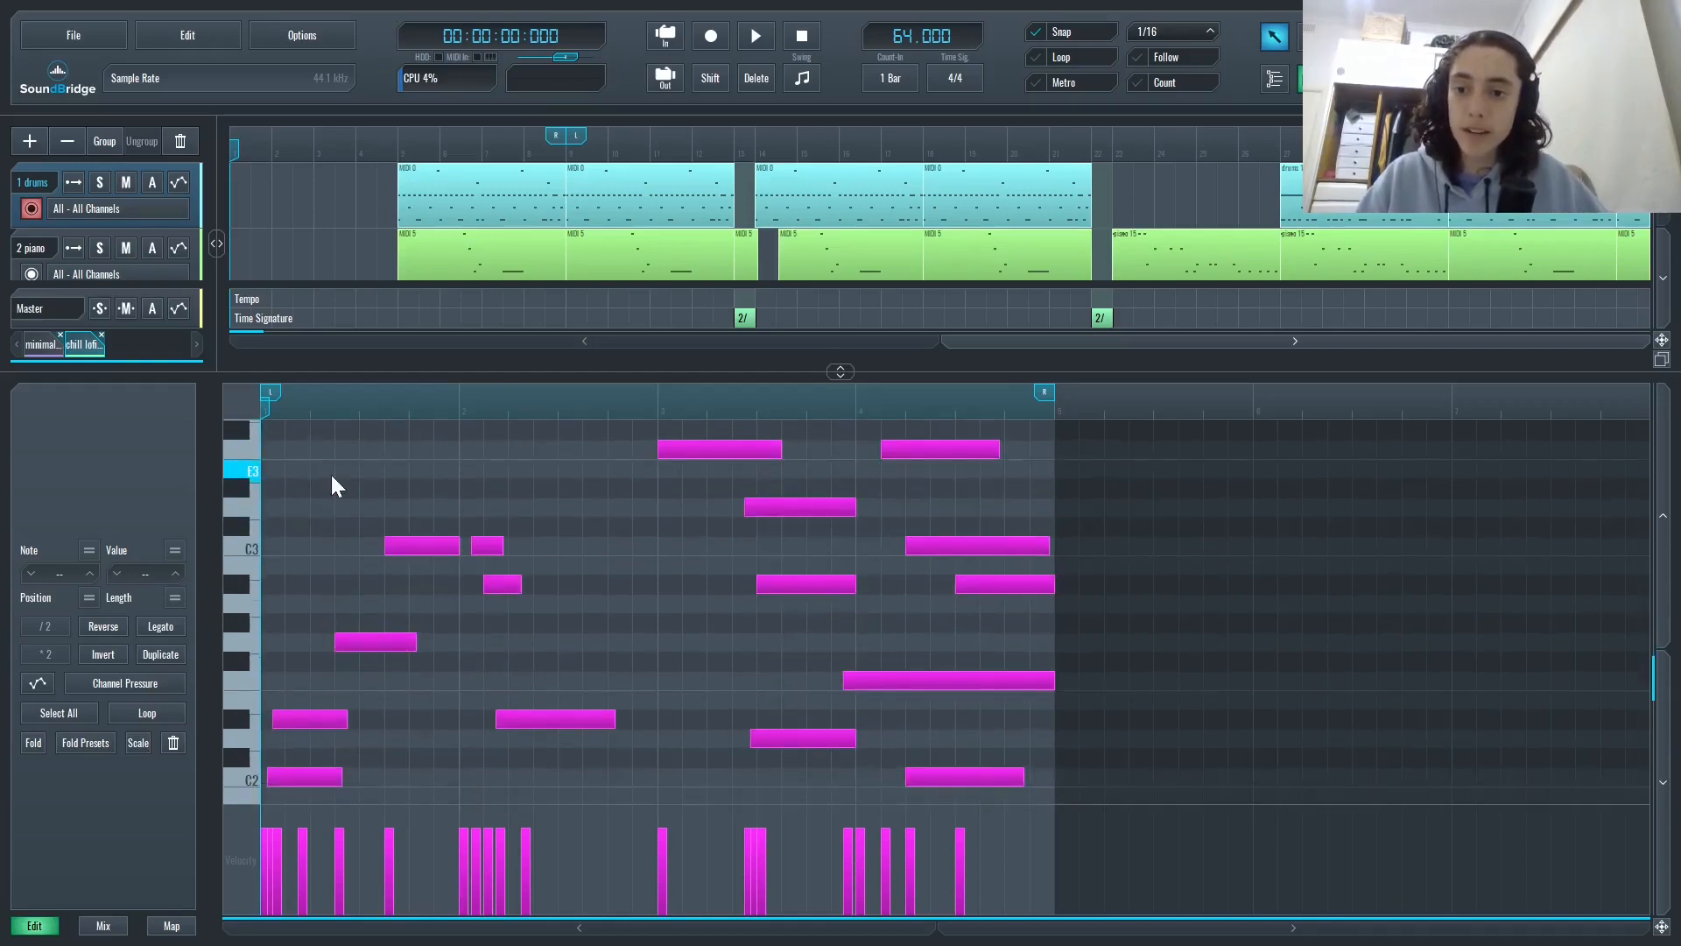
scroll(770, 471, up, 5)
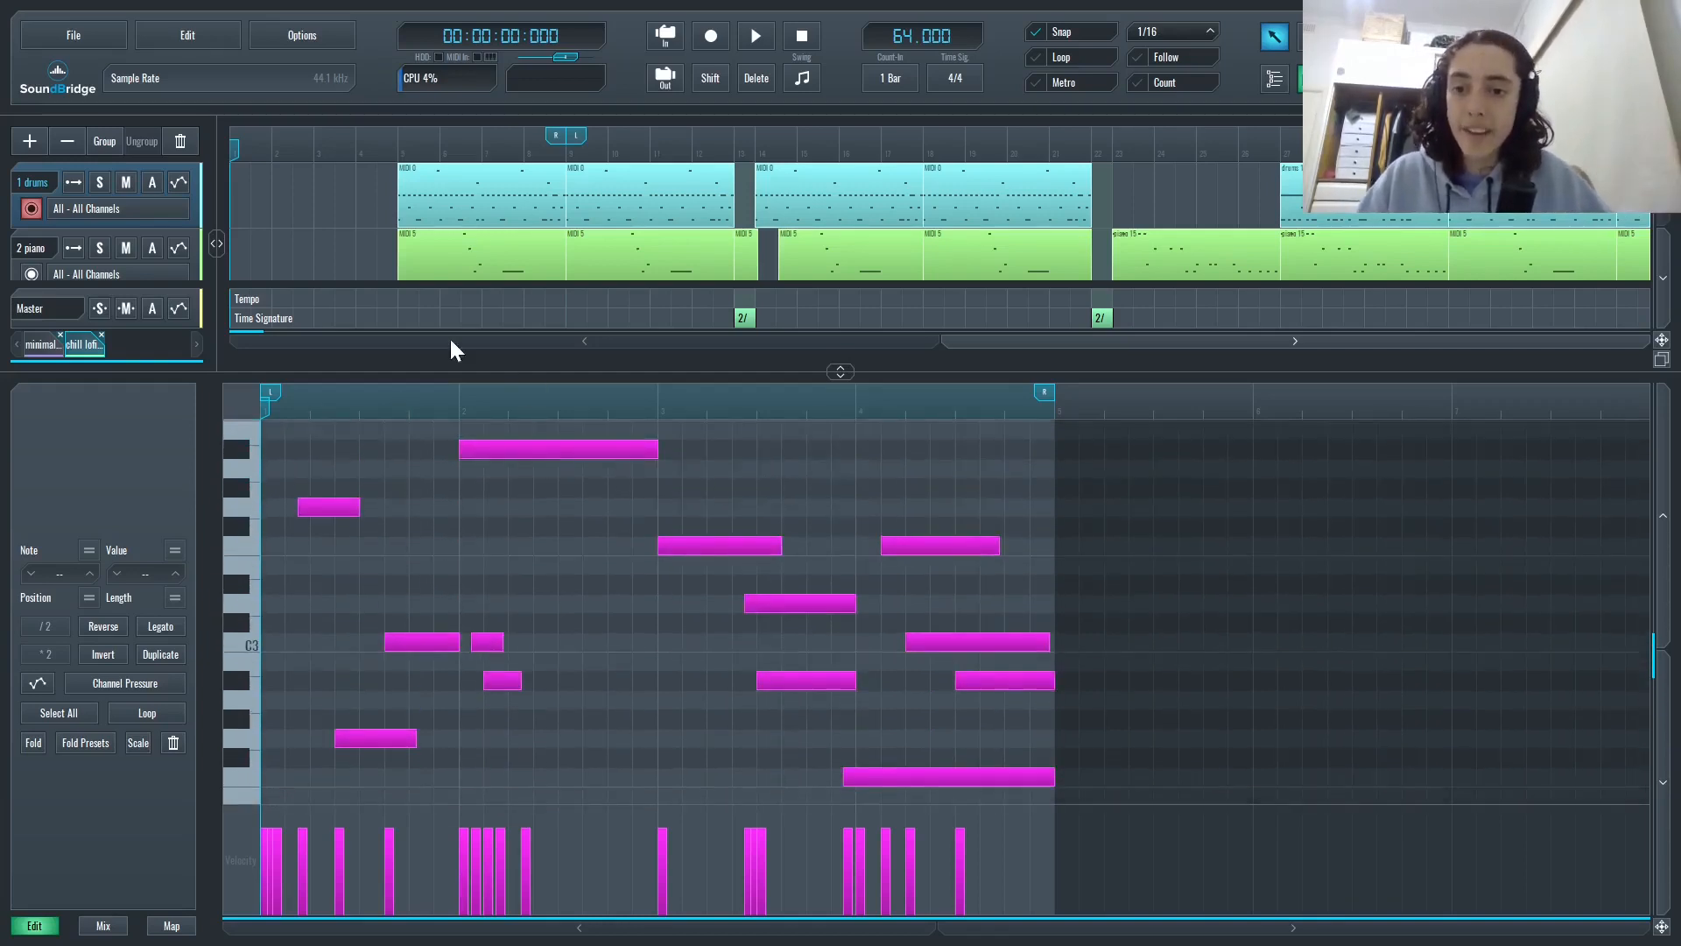
scroll(580, 560, down, 13)
scroll(842, 455, up, 4)
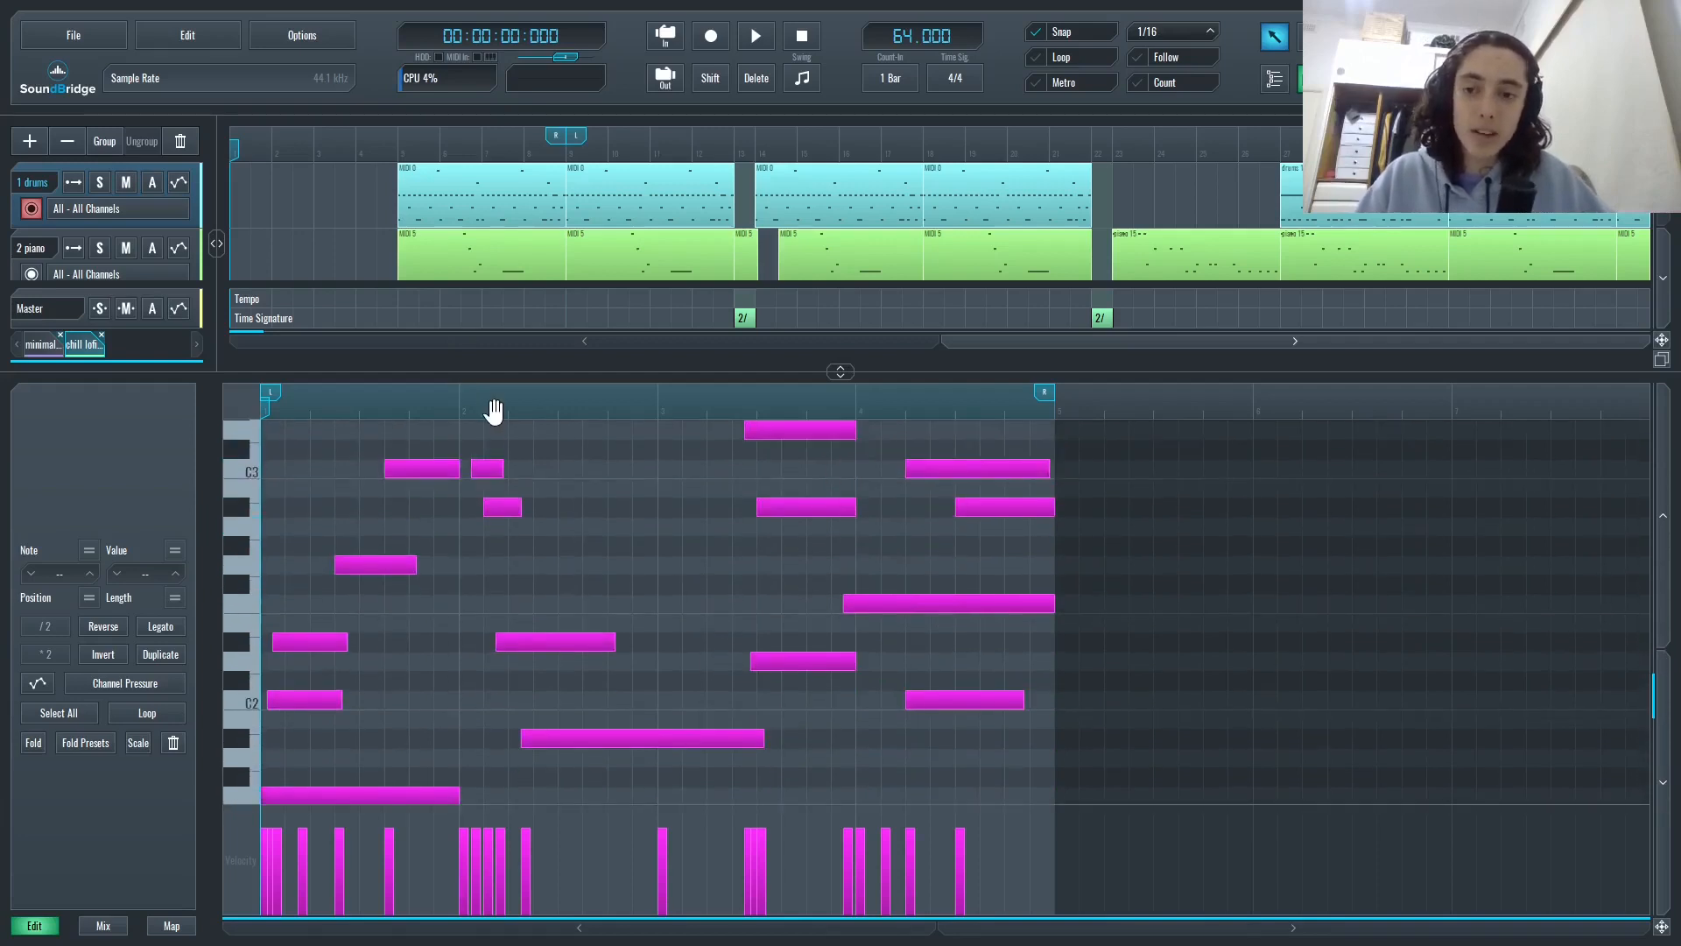
key(Escape)
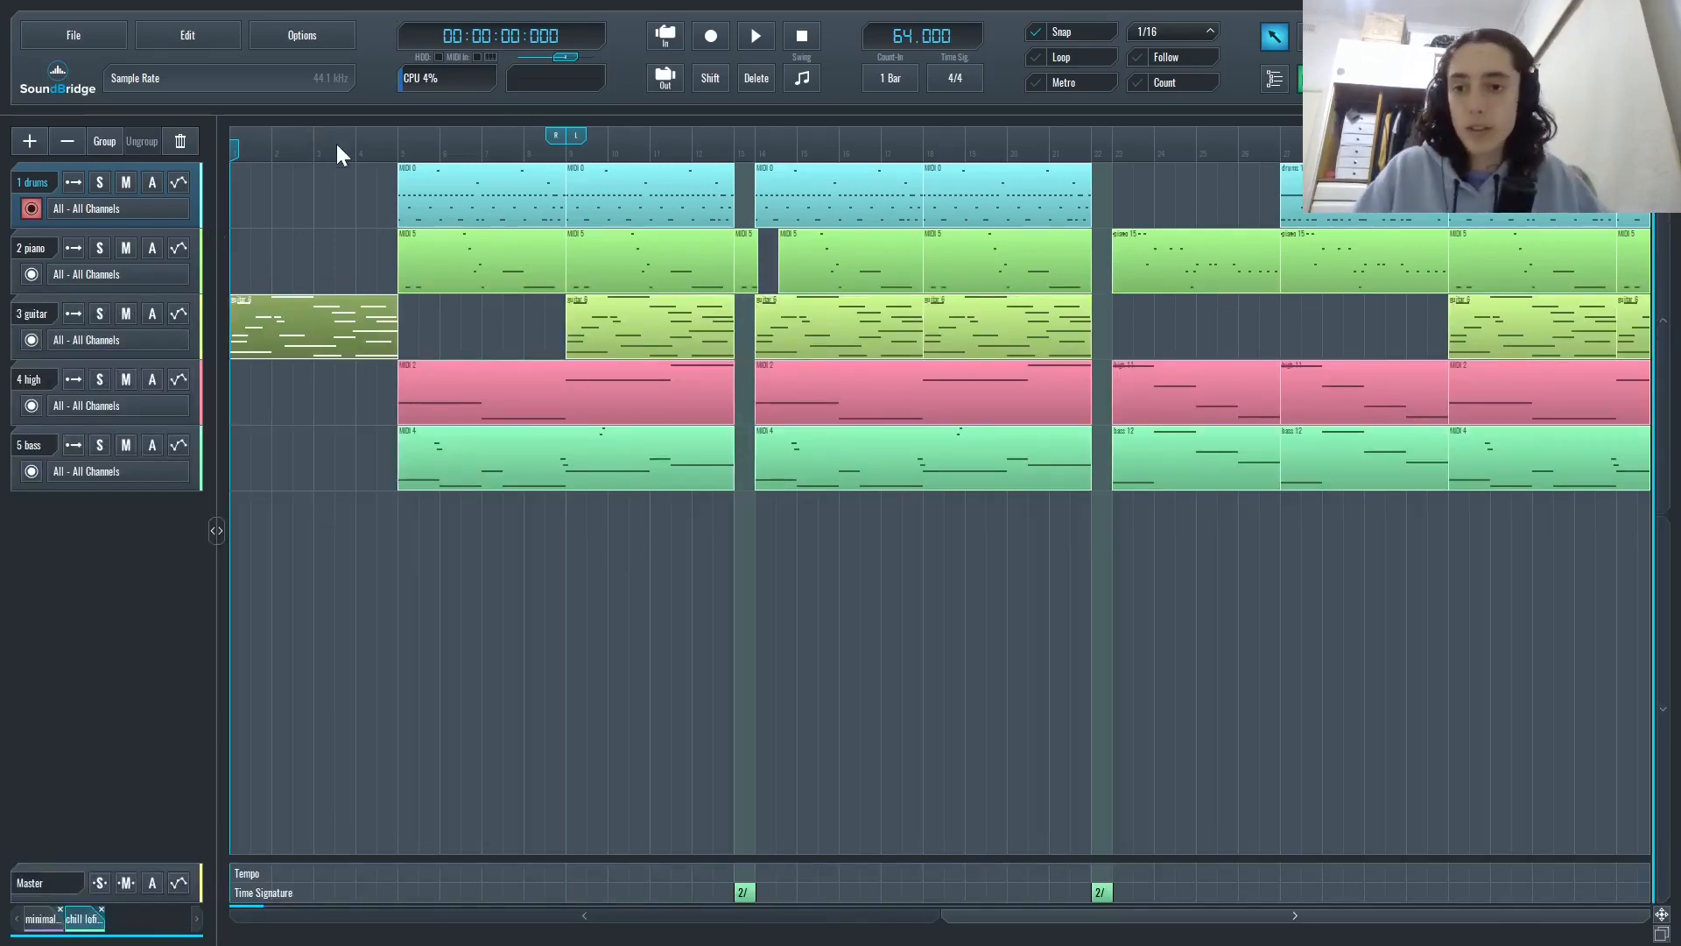
- Show the guitar track's effects and open its ValhallaSupermassive plugin
key(F4)
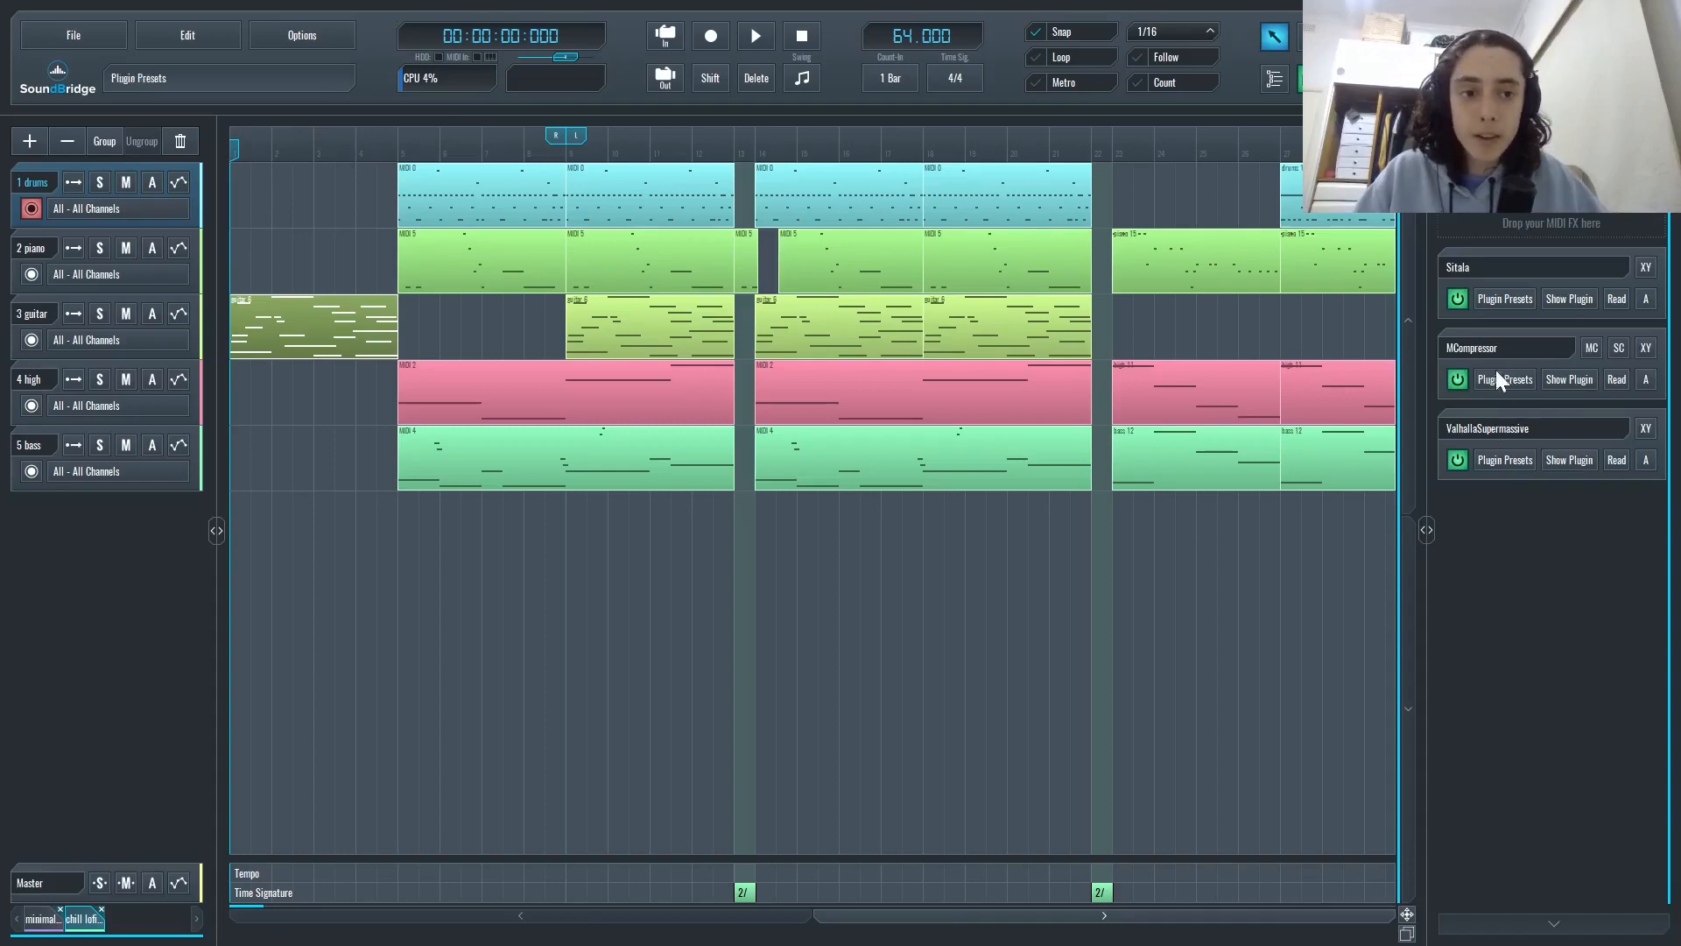
click(323, 321)
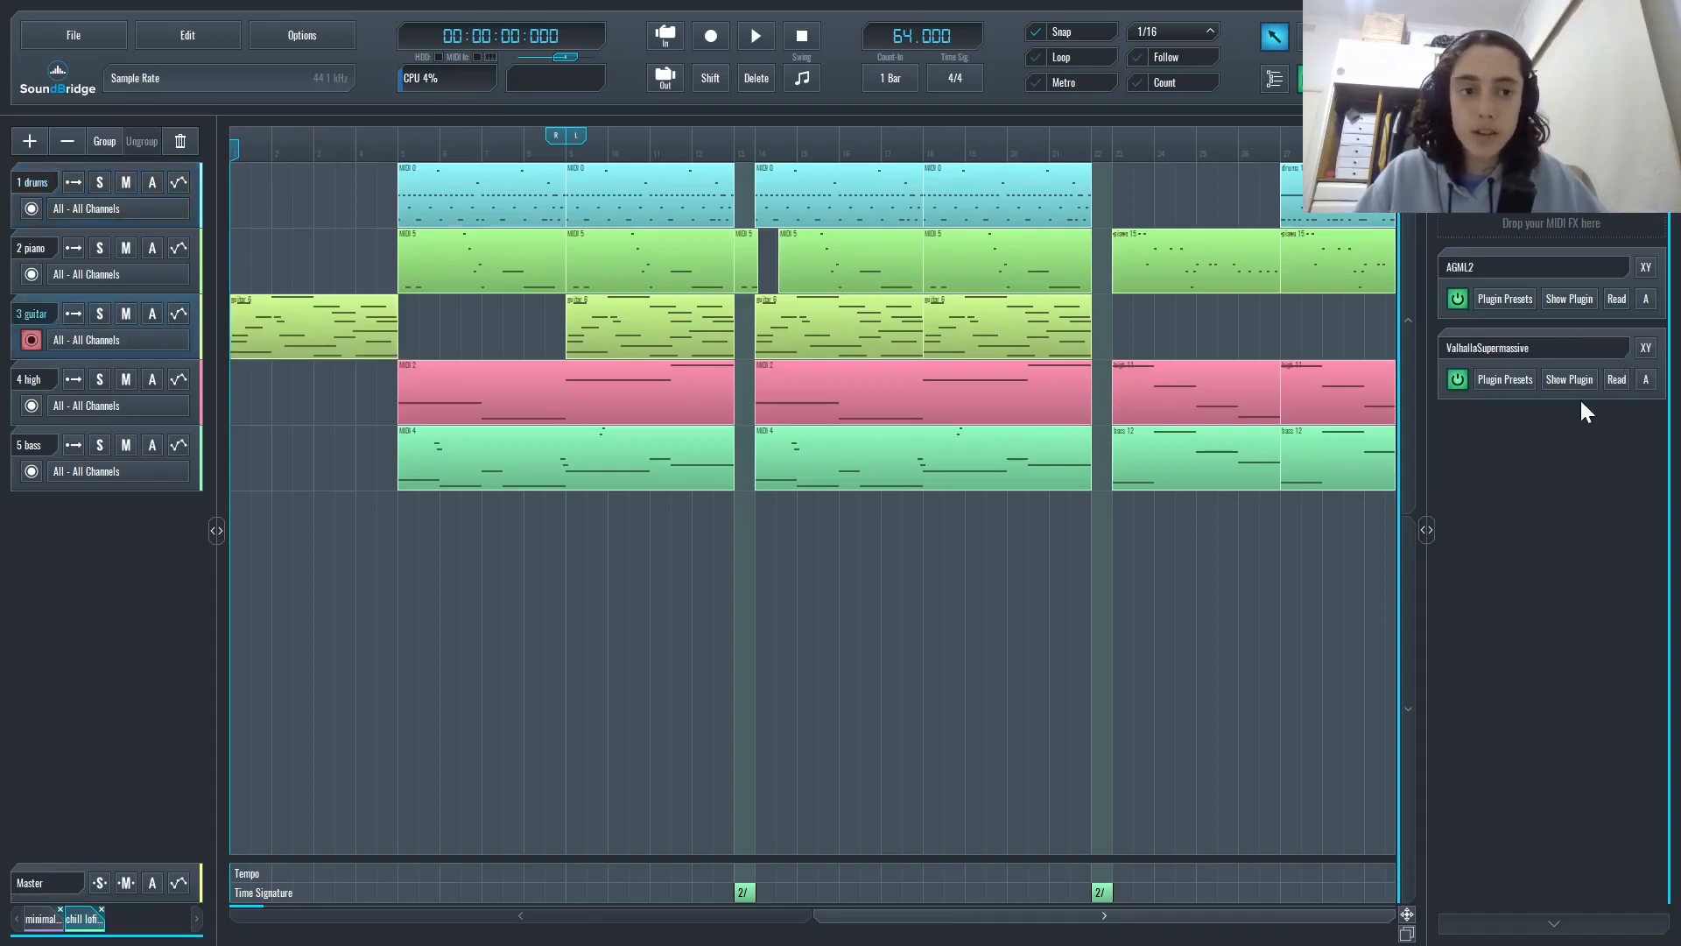
click(1552, 383)
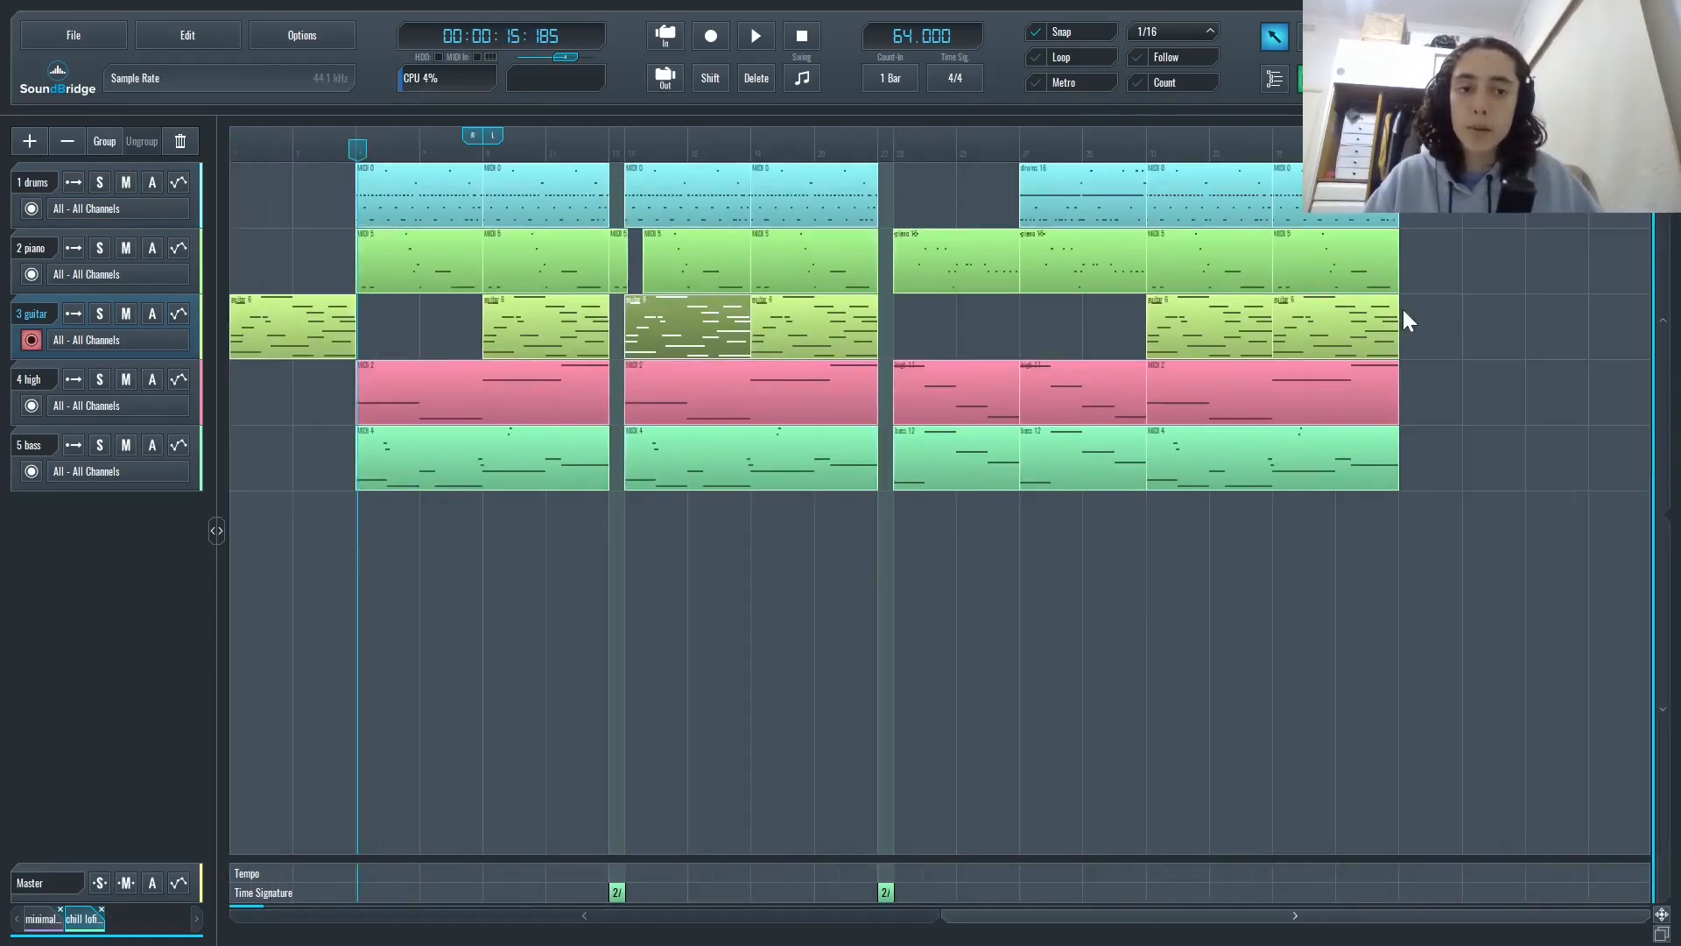
- Select all guitar clips to review where they occur across the arrangement
drag(1404, 310, 124, 338)
scroll(704, 429, right, 3)
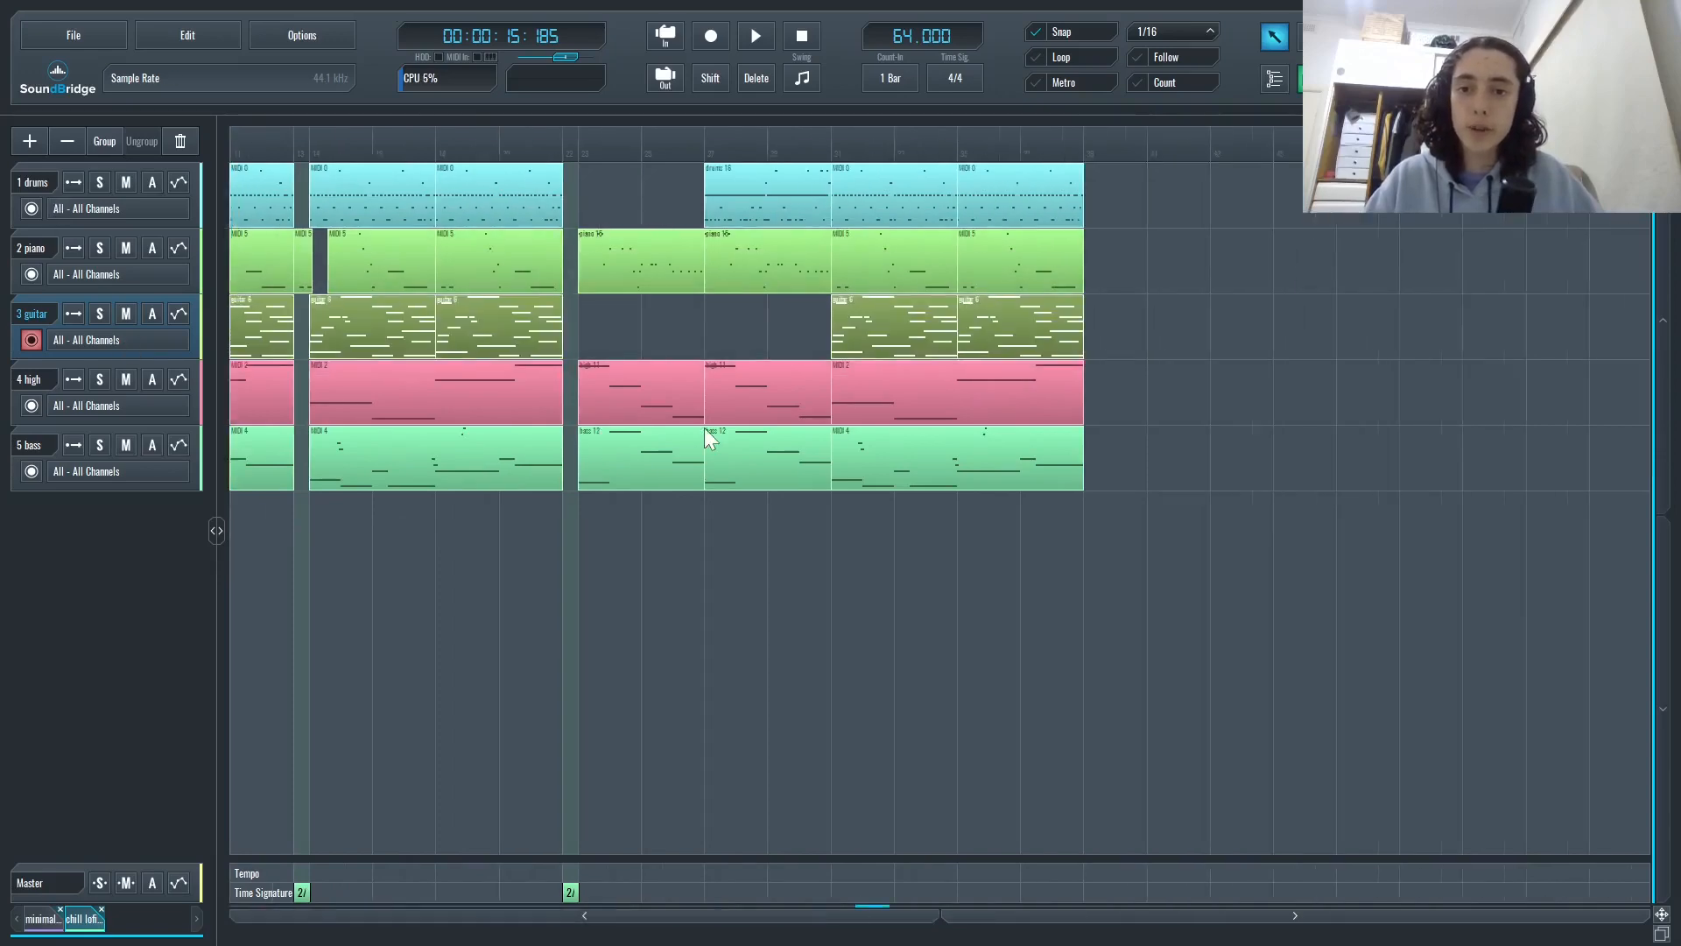
scroll(704, 427, left, 3)
scroll(244, 224, up, 2)
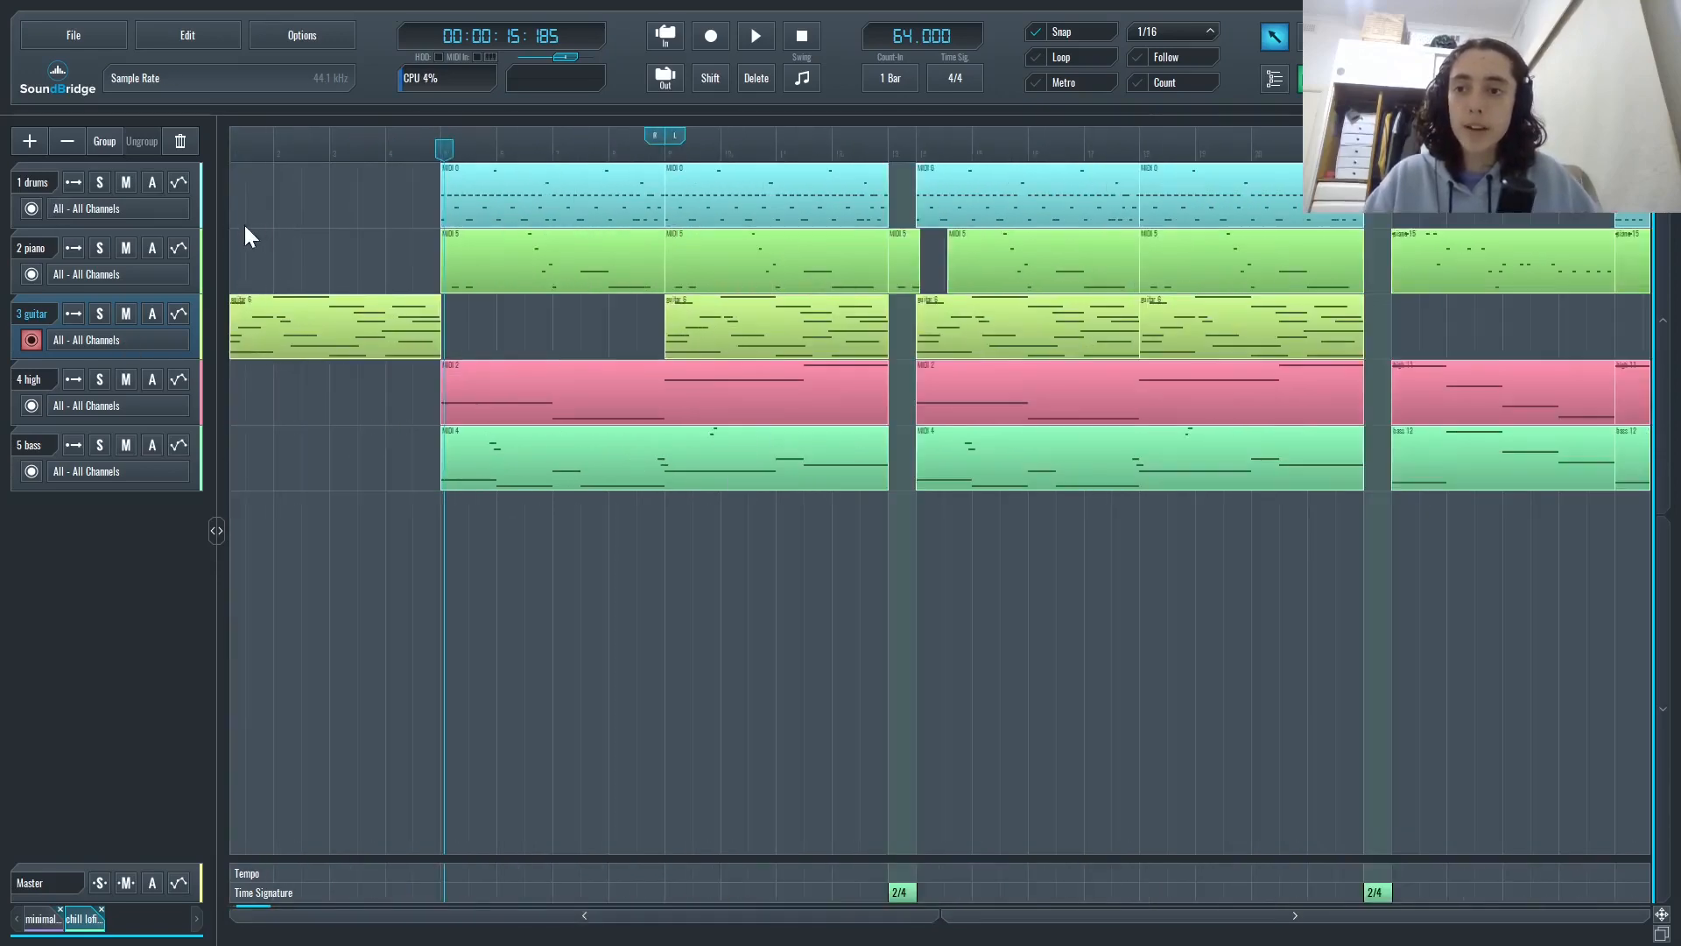
- View the first drums clip's notes, and audition the snare, clap and hi-hat pads in the drums track's Sitala sampler
double_click(497, 182)
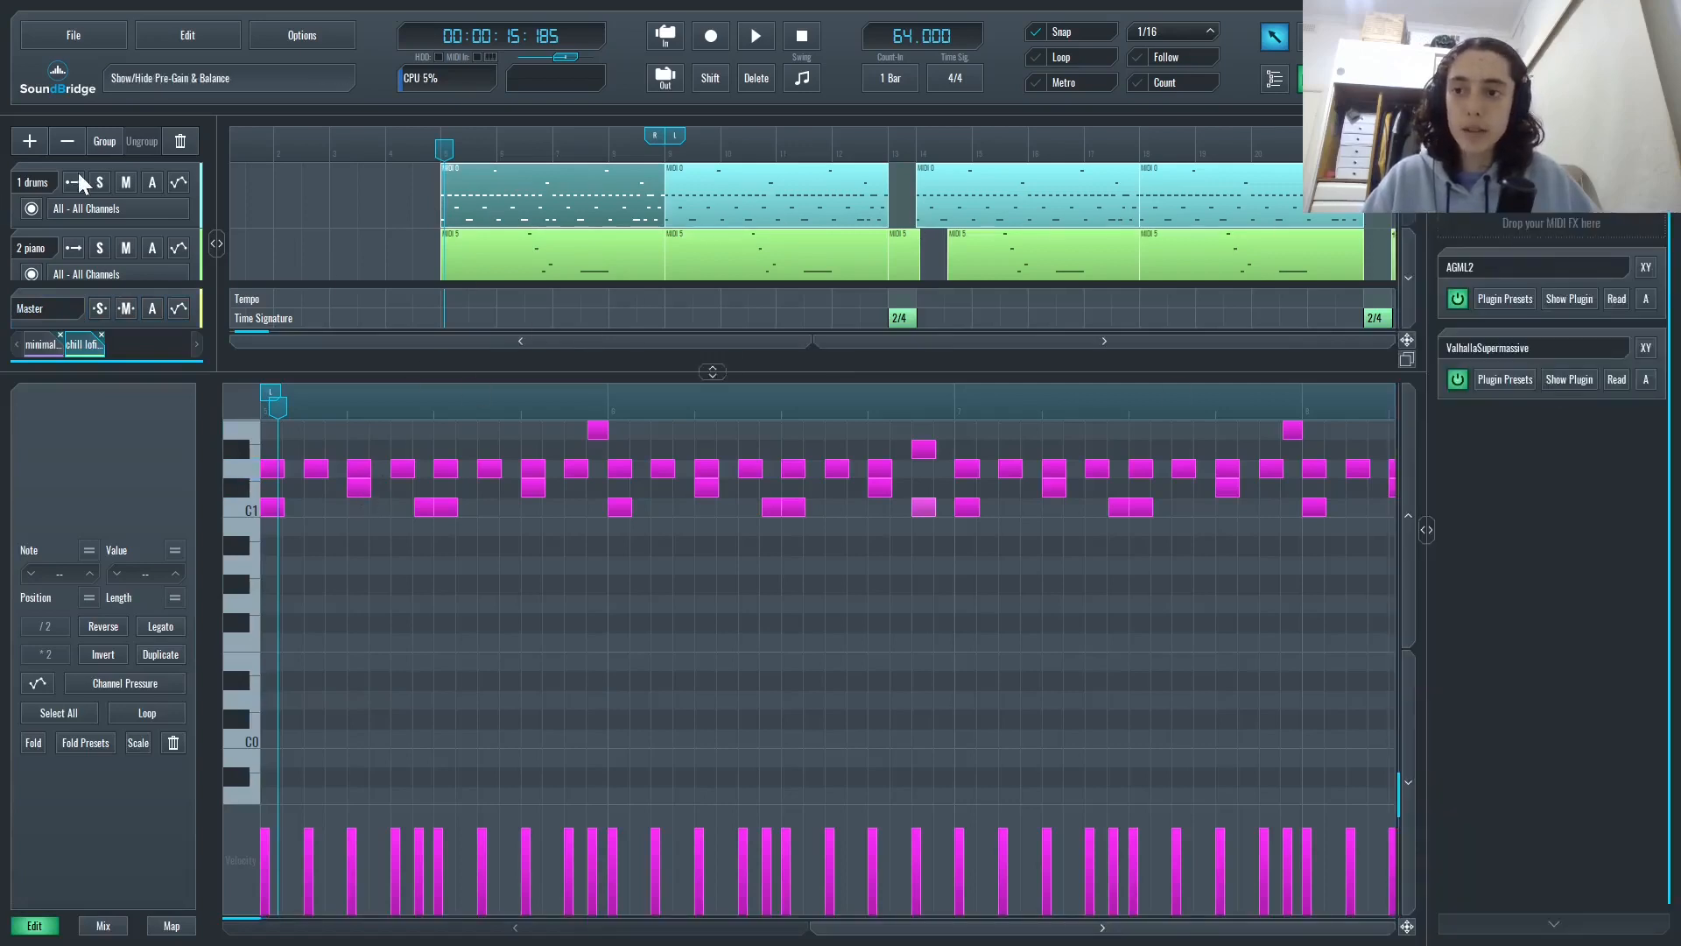
click(76, 170)
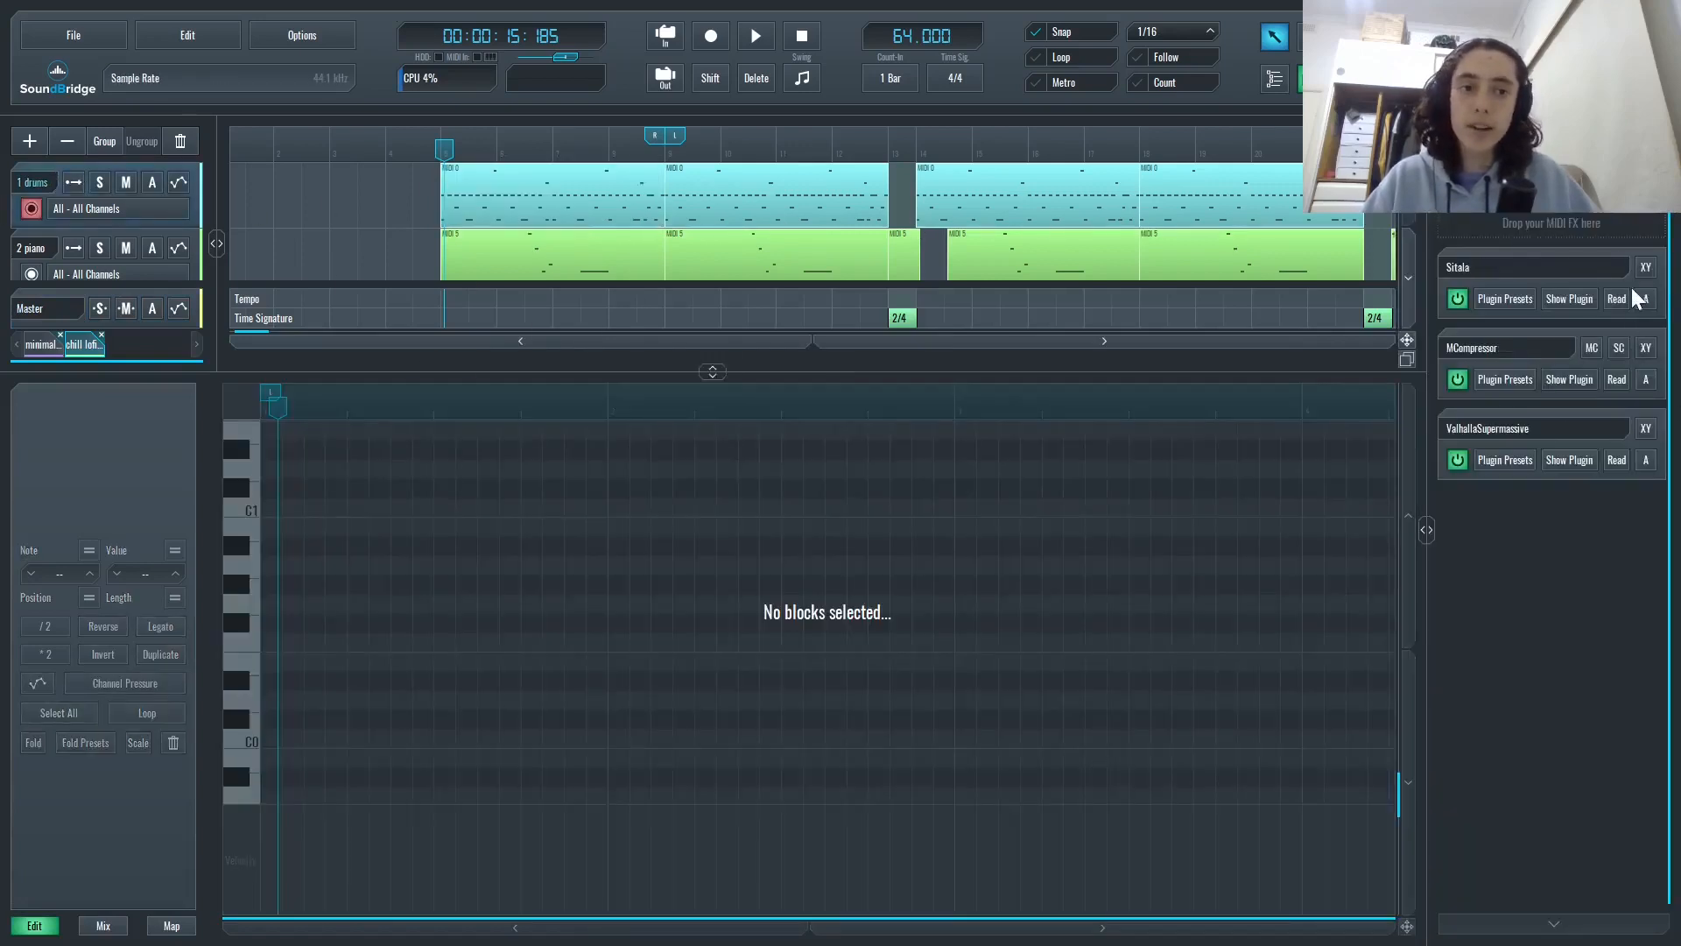
click(1569, 299)
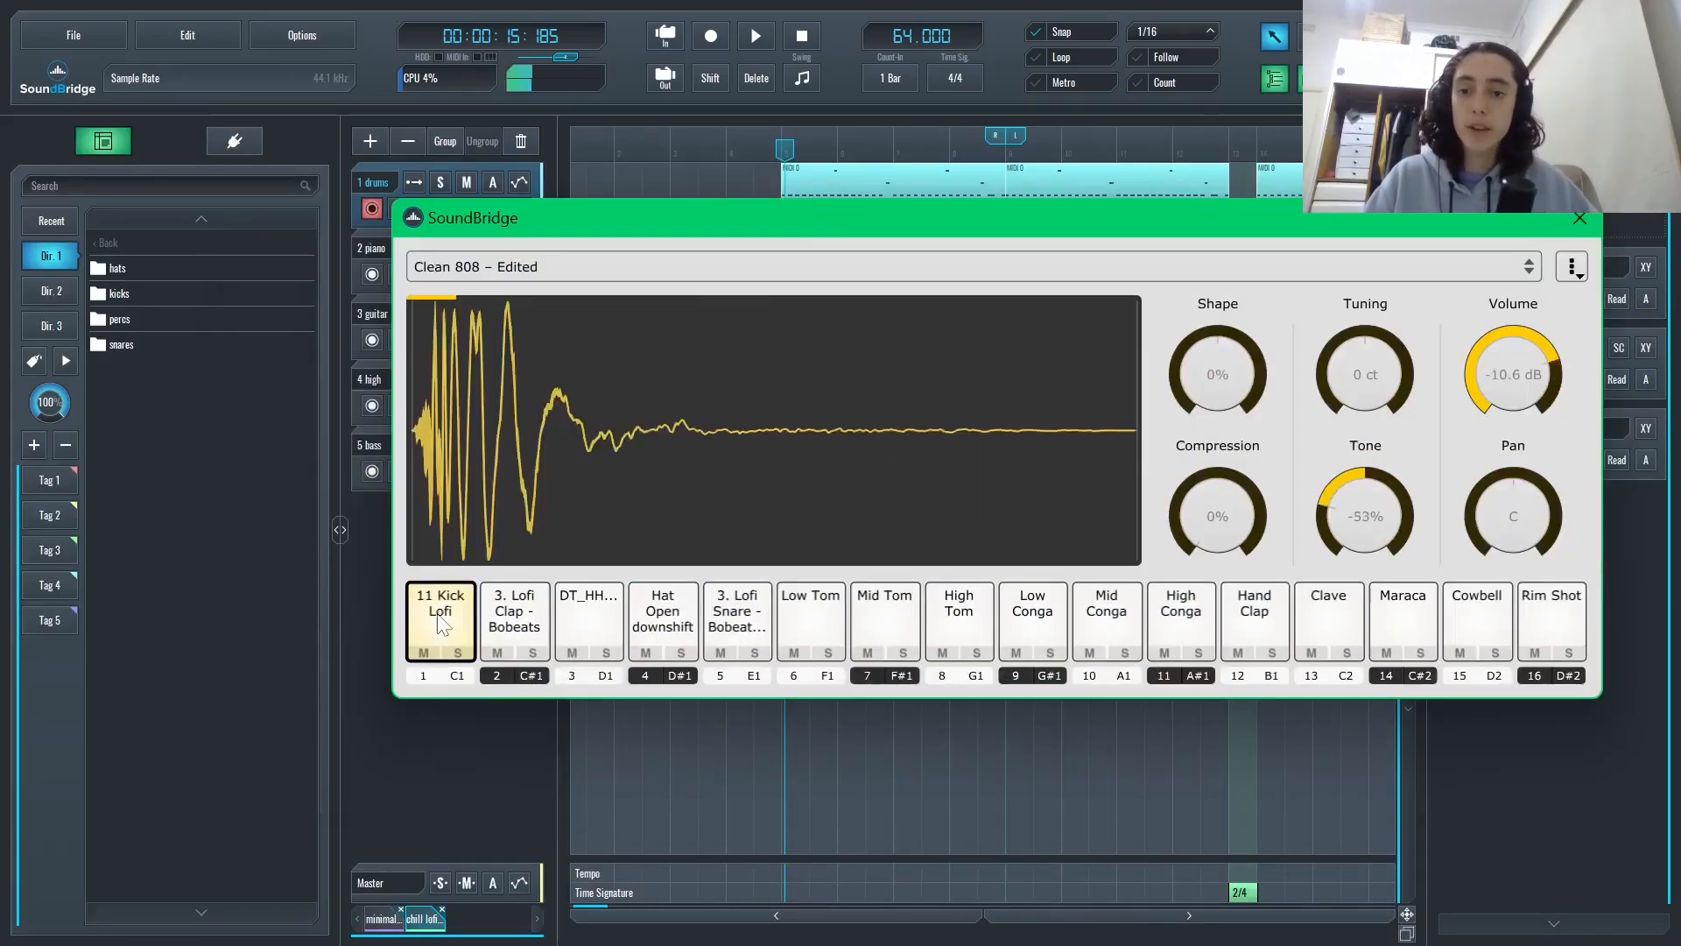
click(732, 623)
click(526, 631)
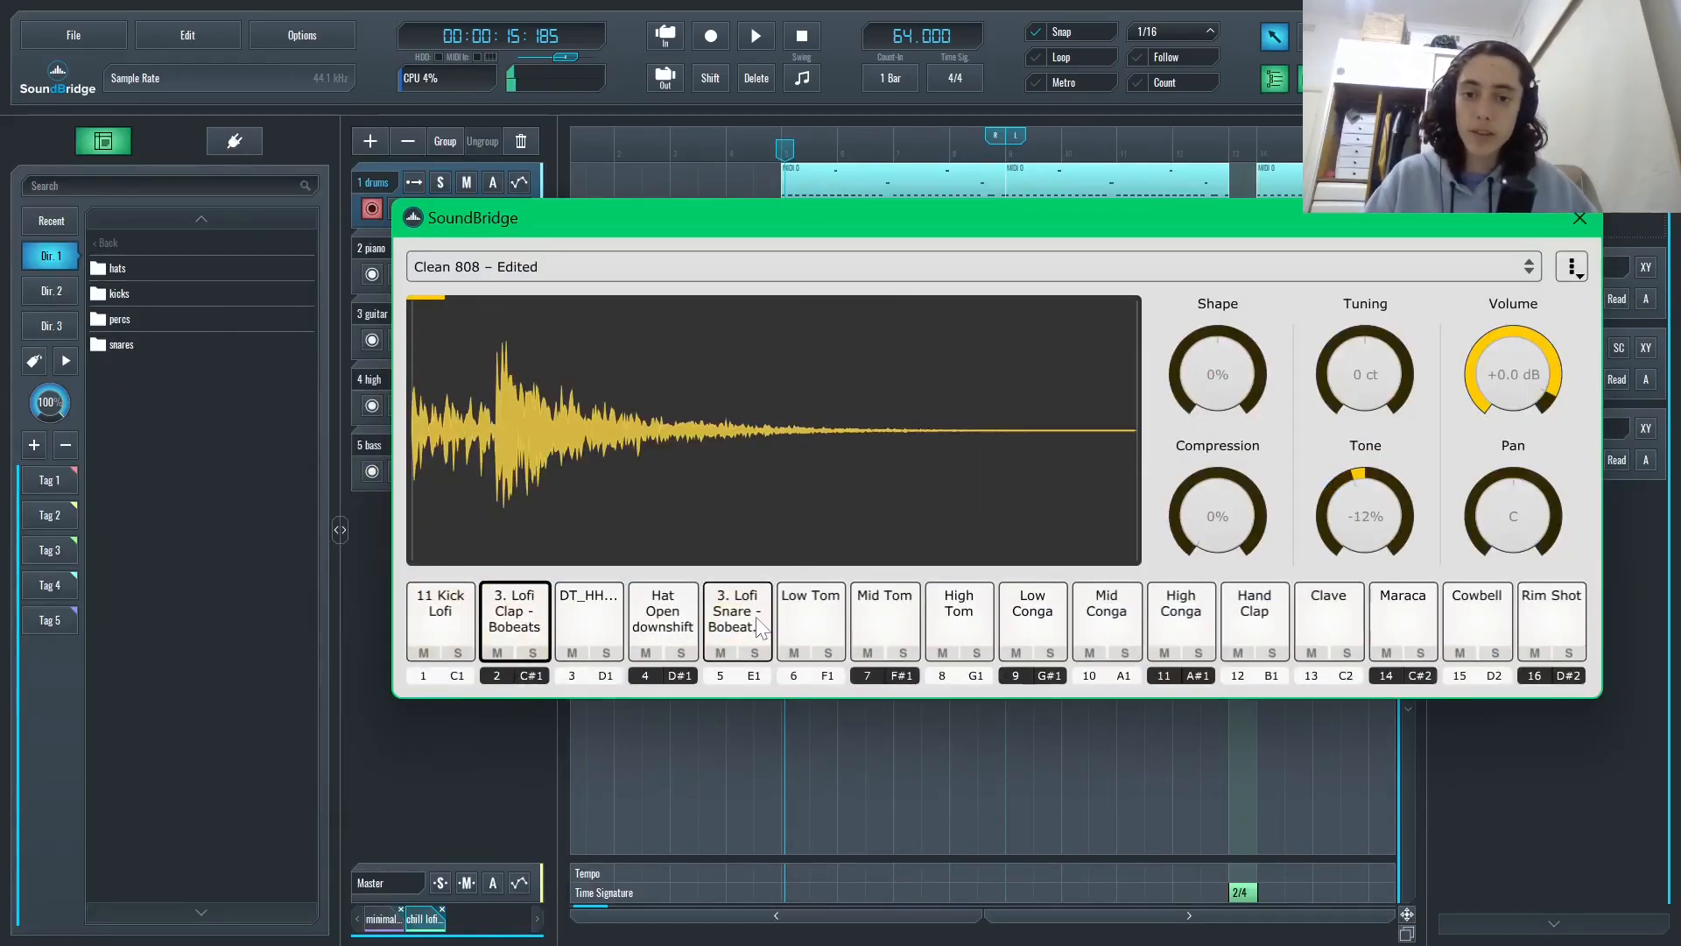
click(573, 613)
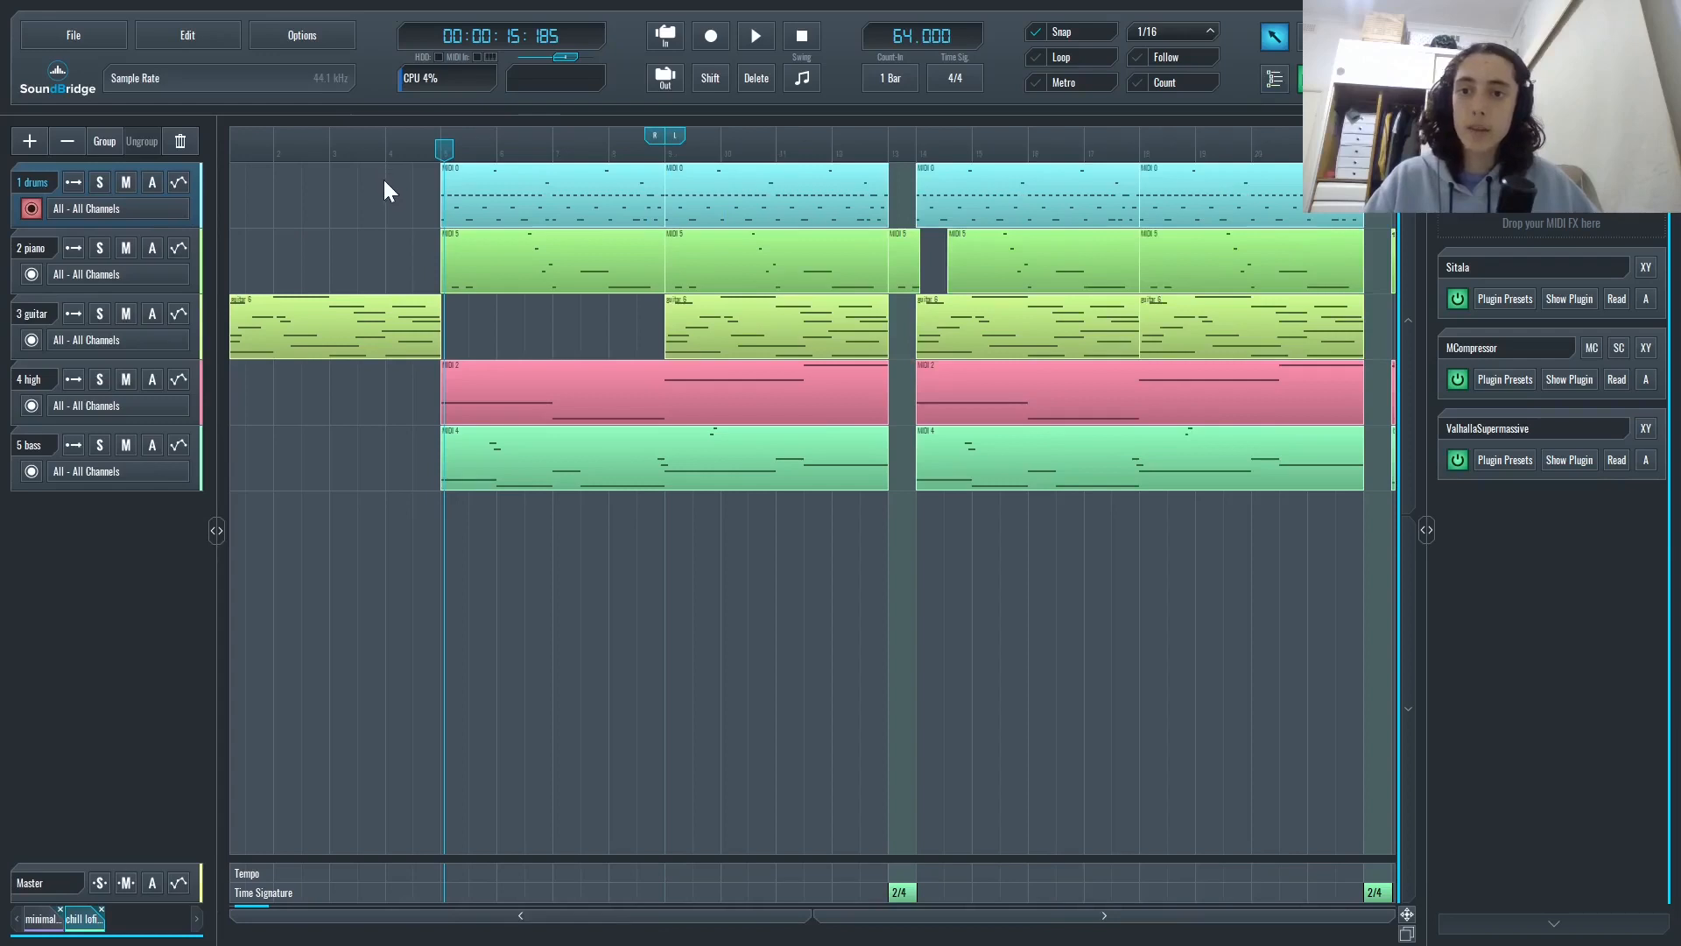
- Solo the drums track, play back its first section, stop playback and clear the solo
click(109, 179)
key(space)
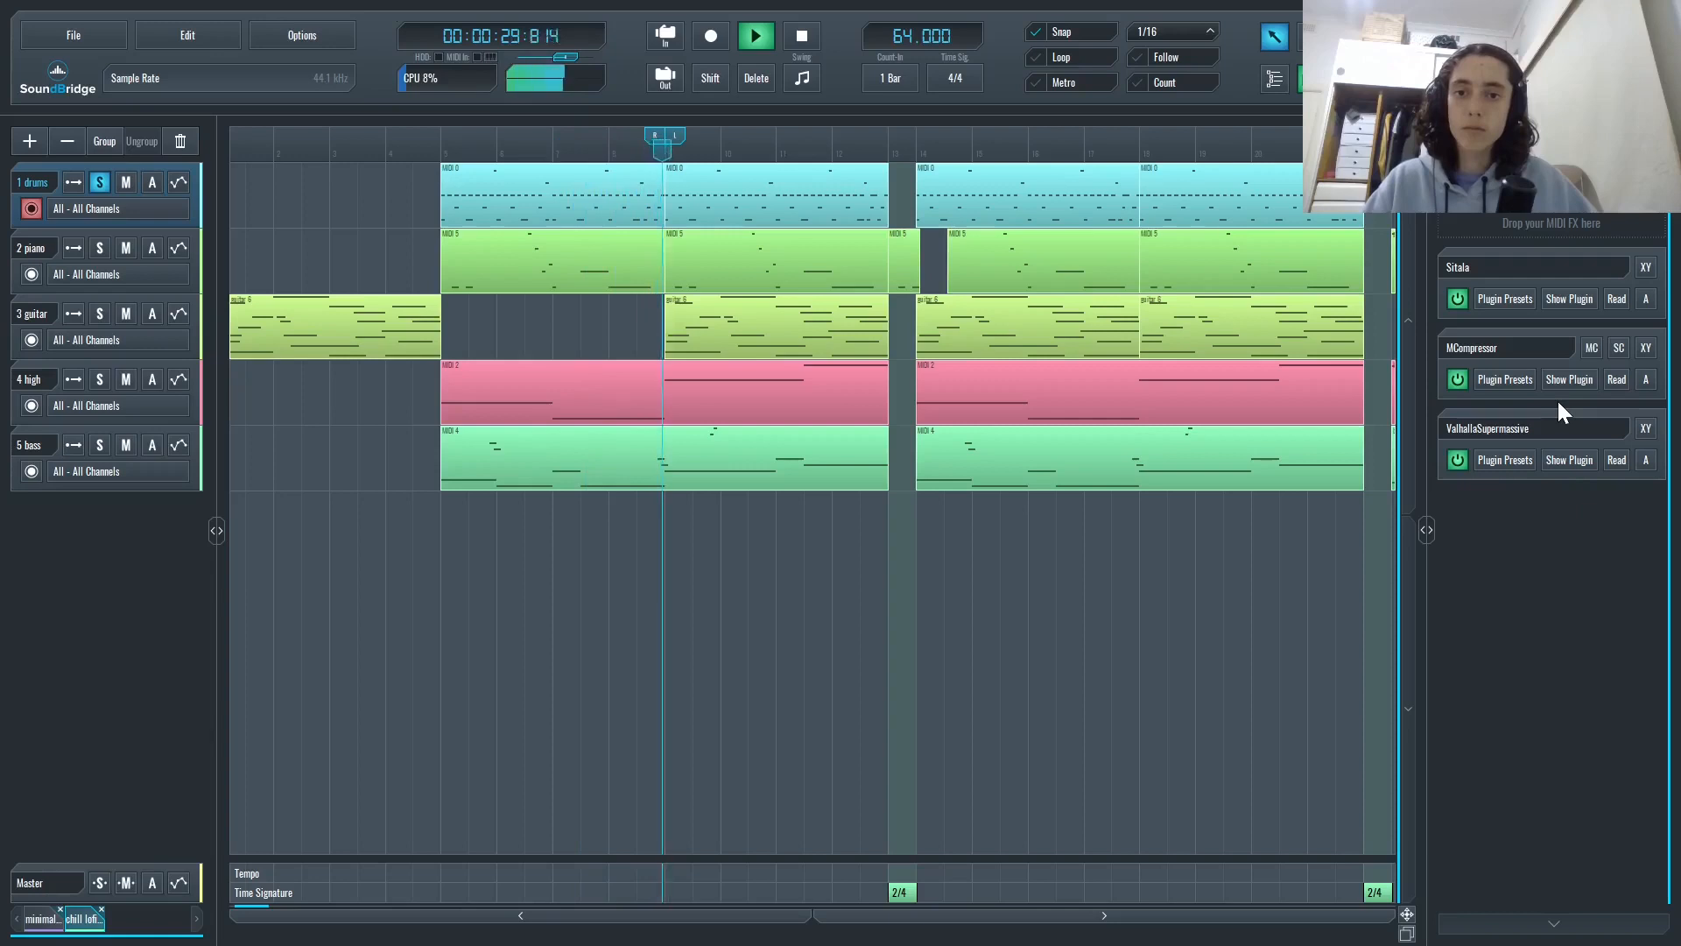
key(space)
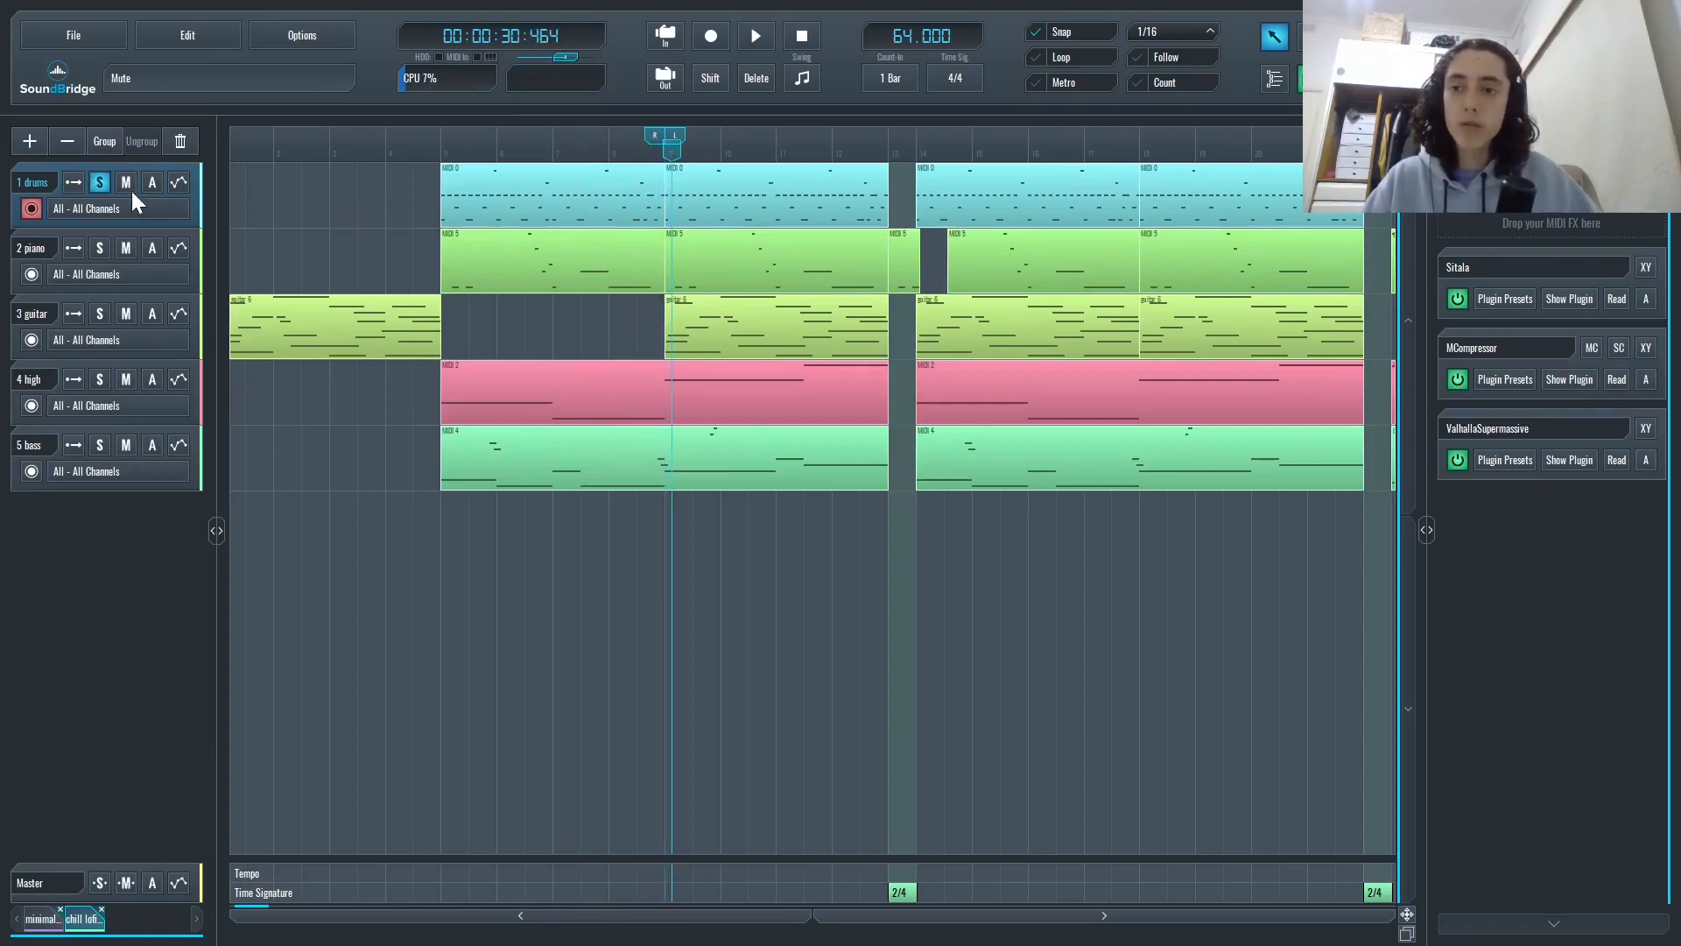
click(110, 176)
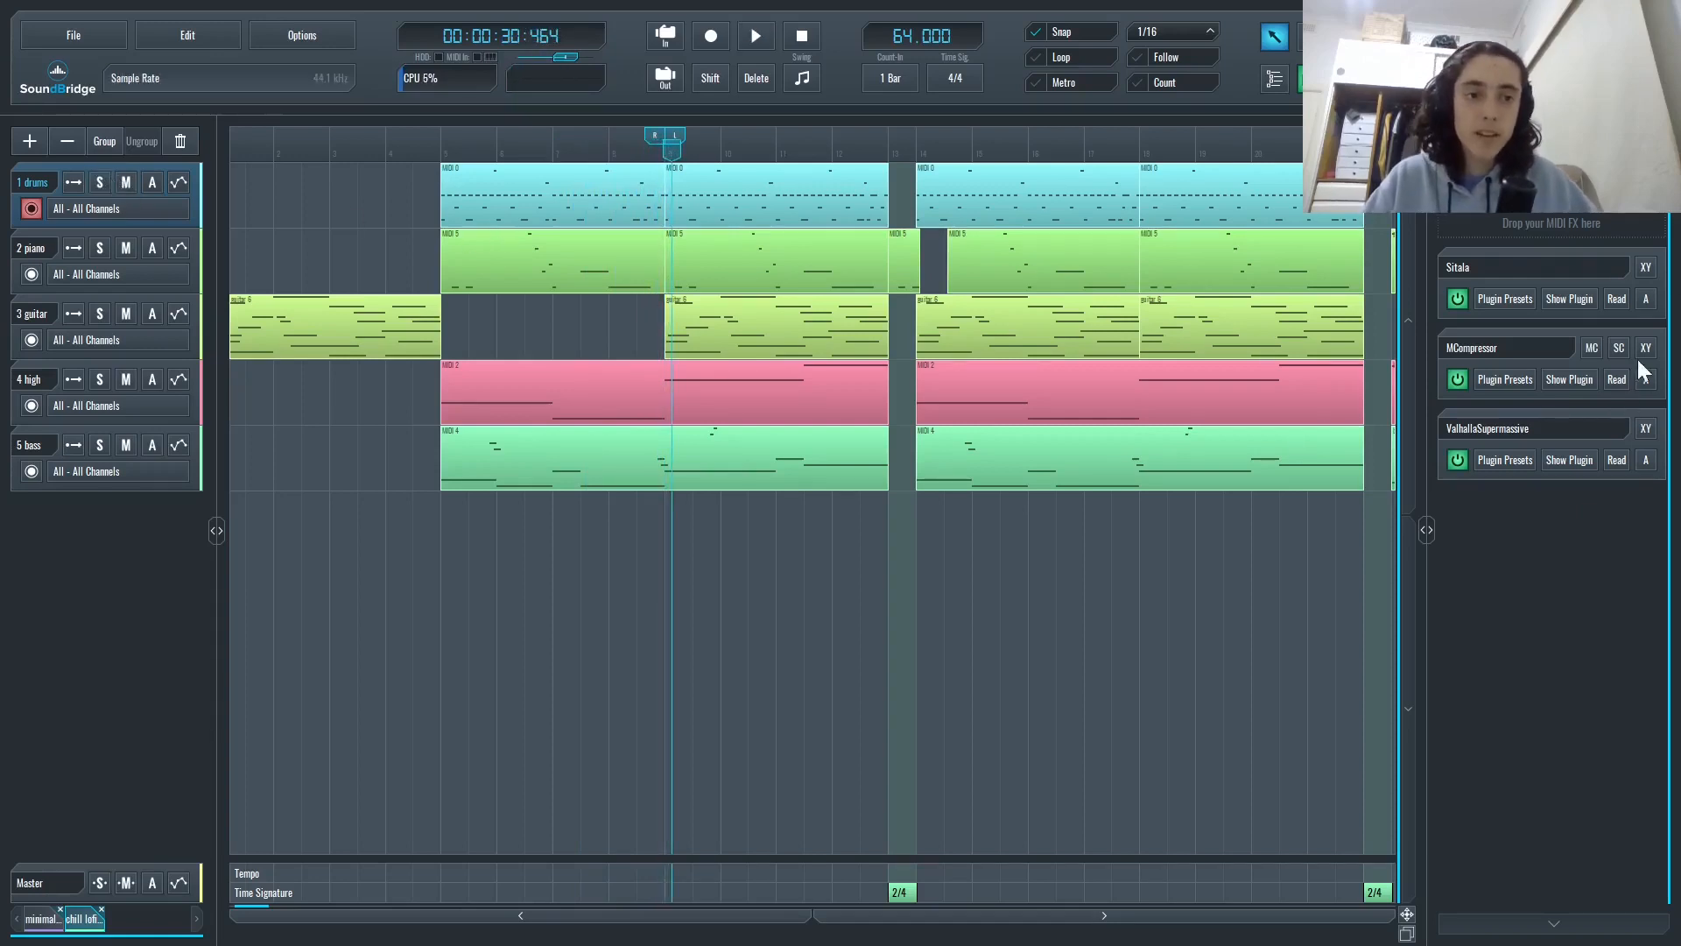
- Show the settings of the drums track's MCompressor and ValhallaSupermassive plugins
click(1577, 382)
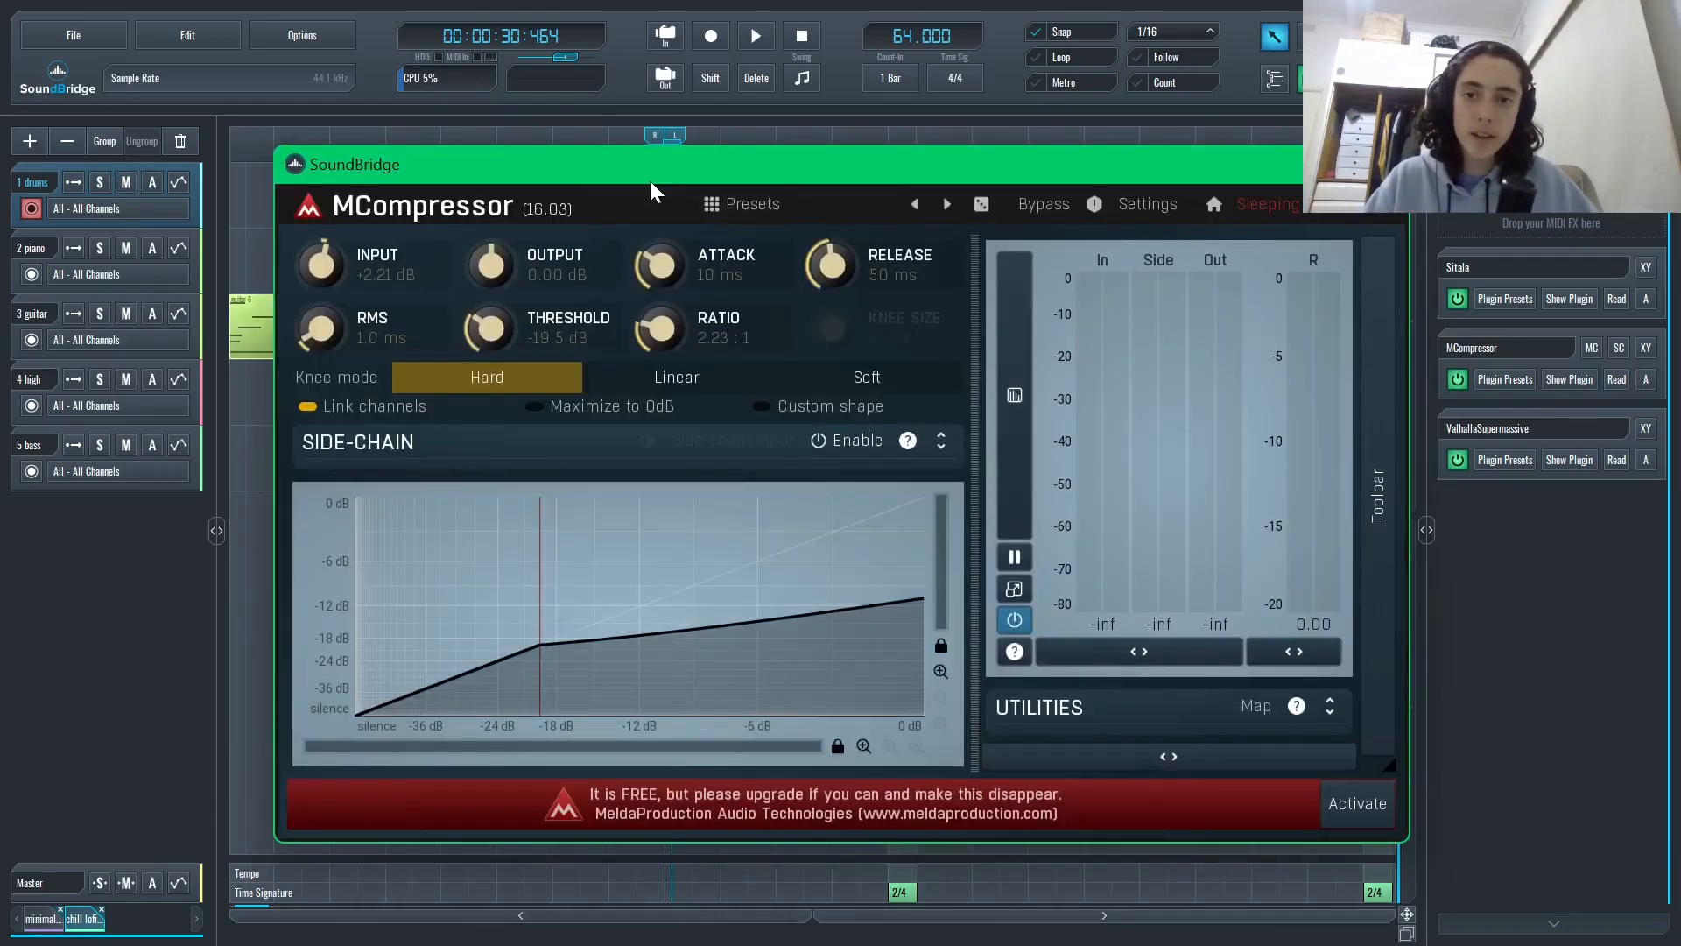
drag(650, 175, 569, 131)
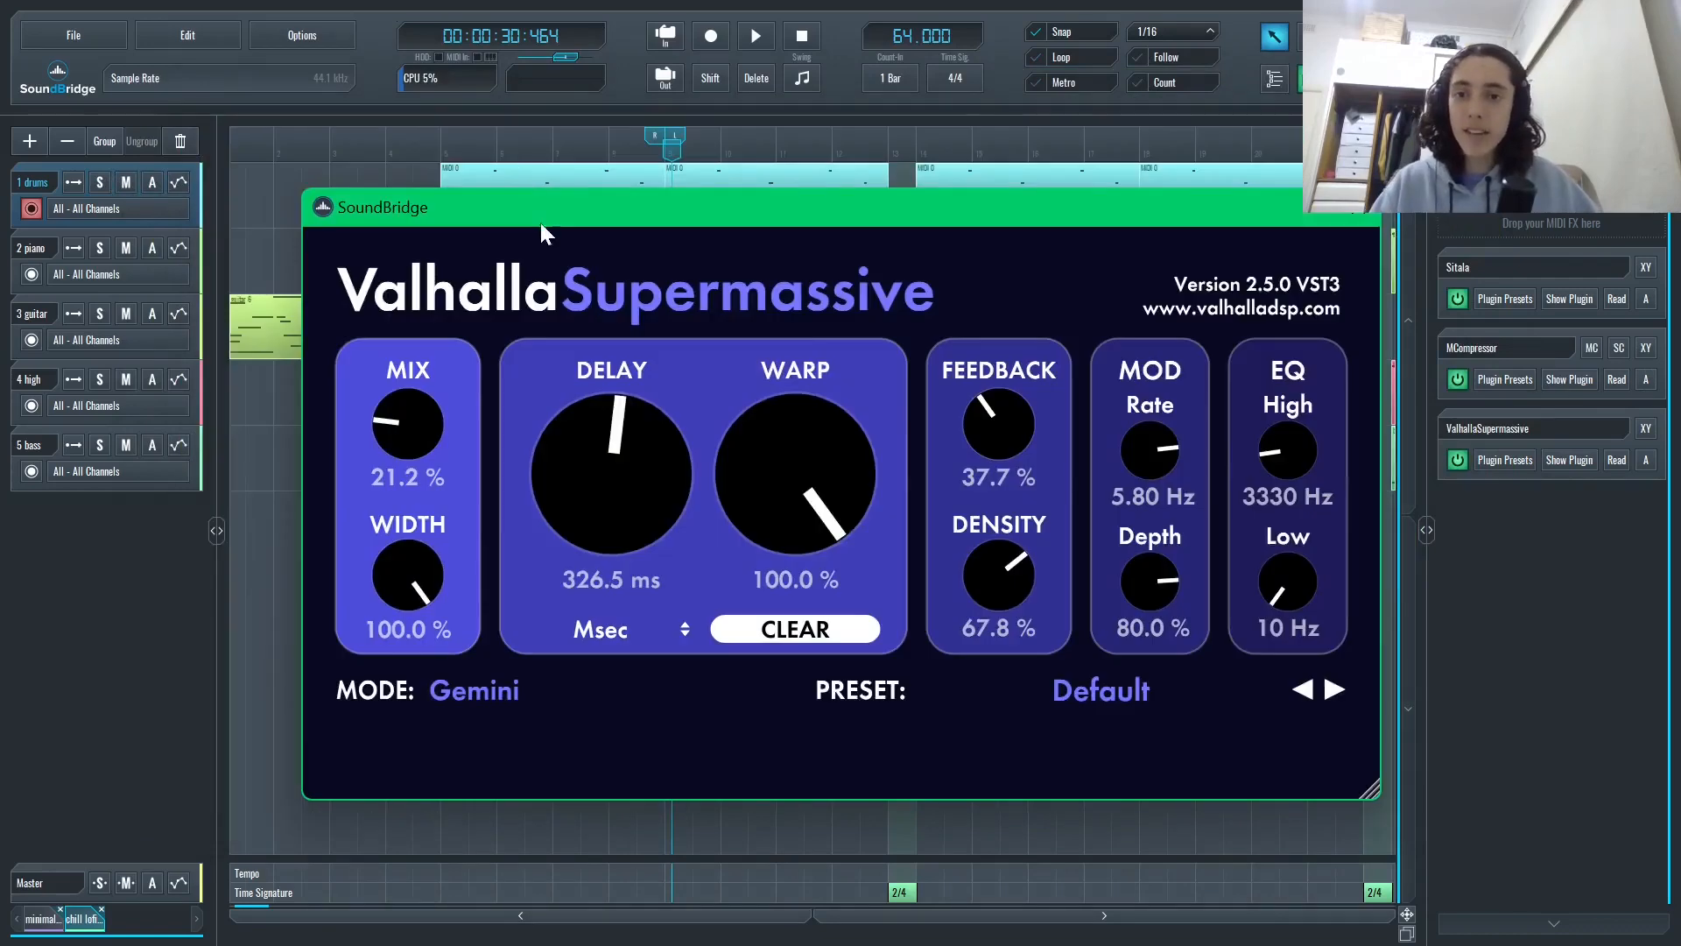
drag(542, 226, 401, 318)
- Place the playhead at the start of the first drums clip and select the first high and bass clips together
click(438, 142)
click(438, 132)
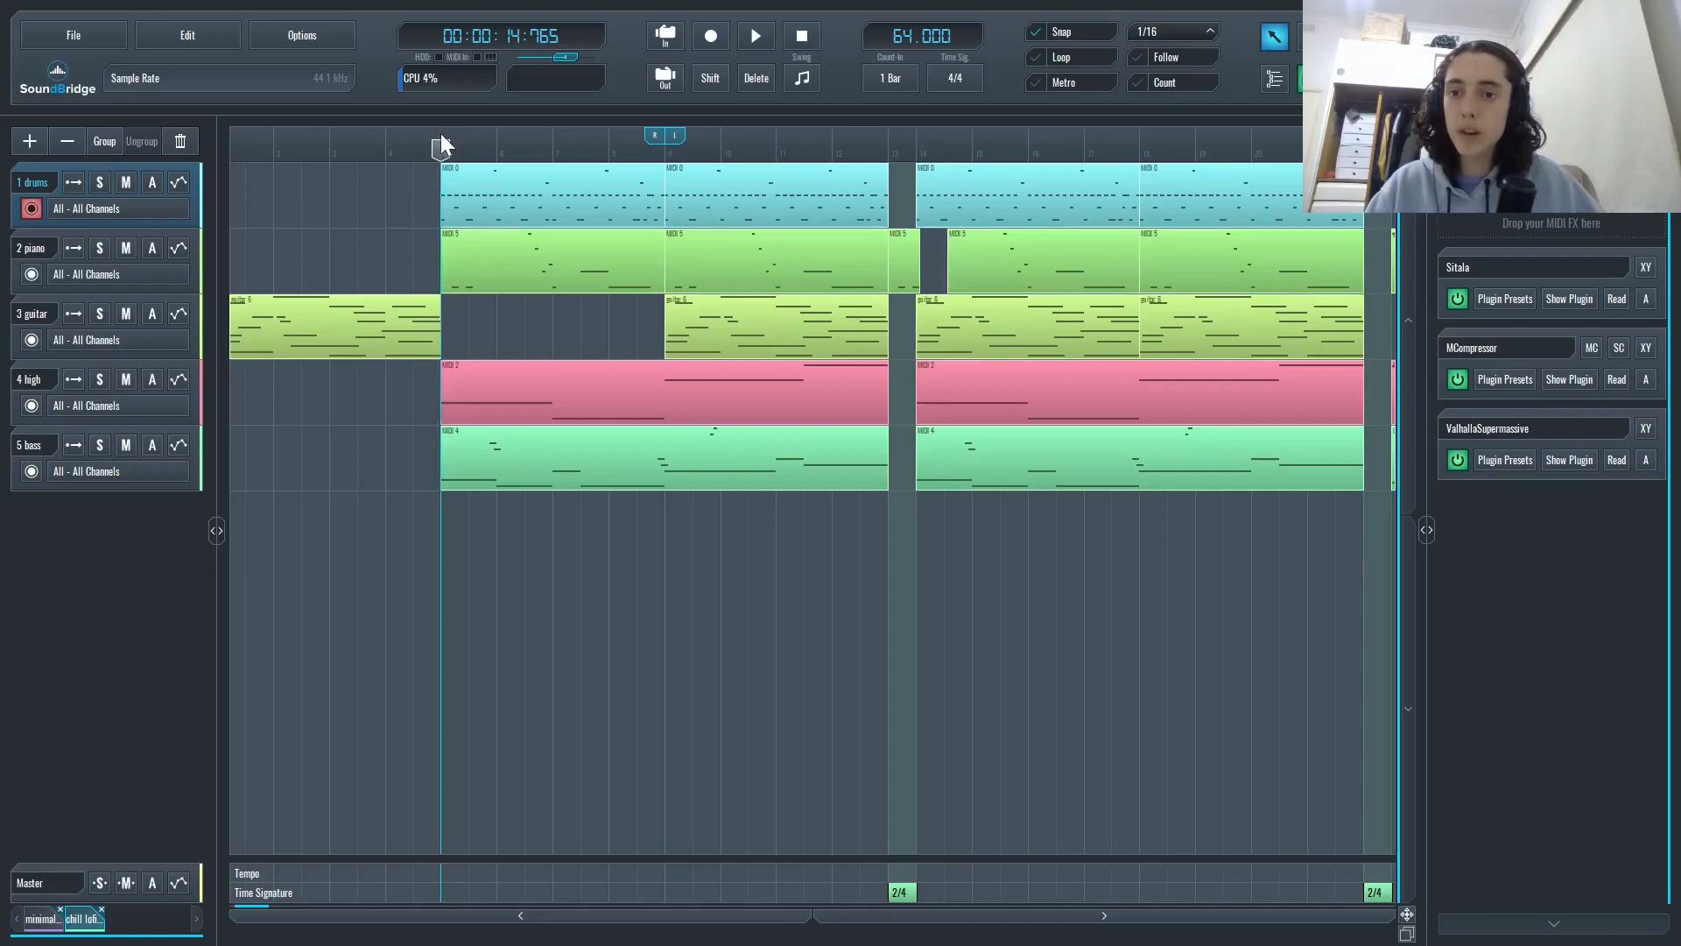
drag(552, 428, 559, 430)
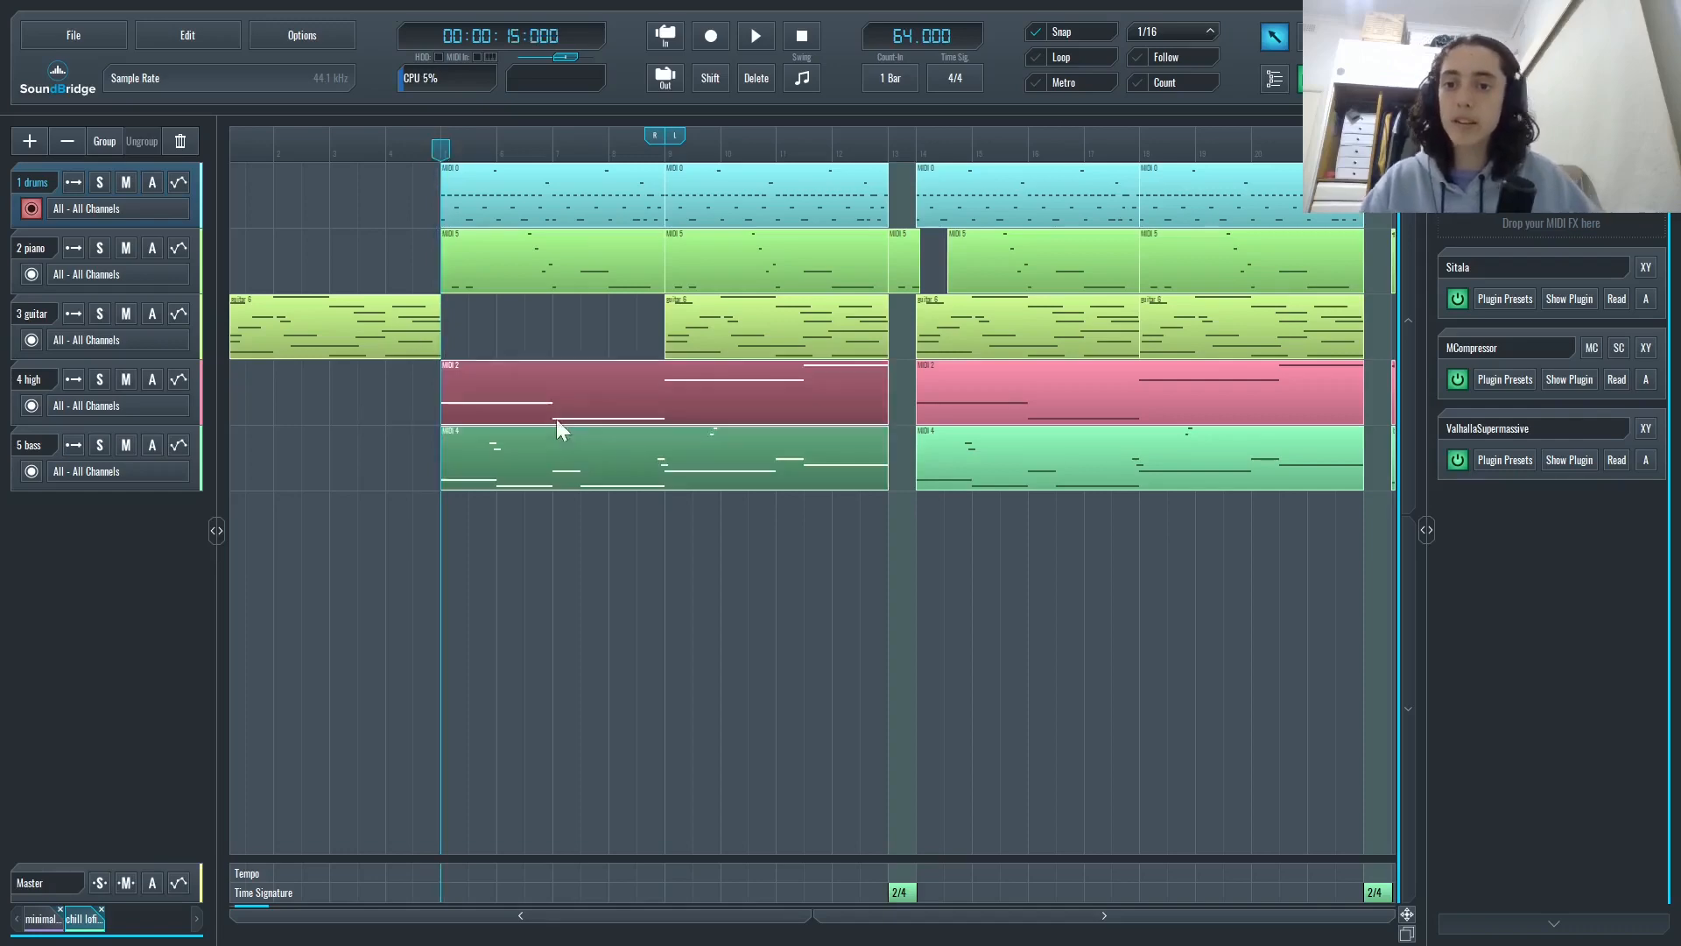
- Open the high track's Vital synth and examine its second envelope, ENV 2
click(14, 392)
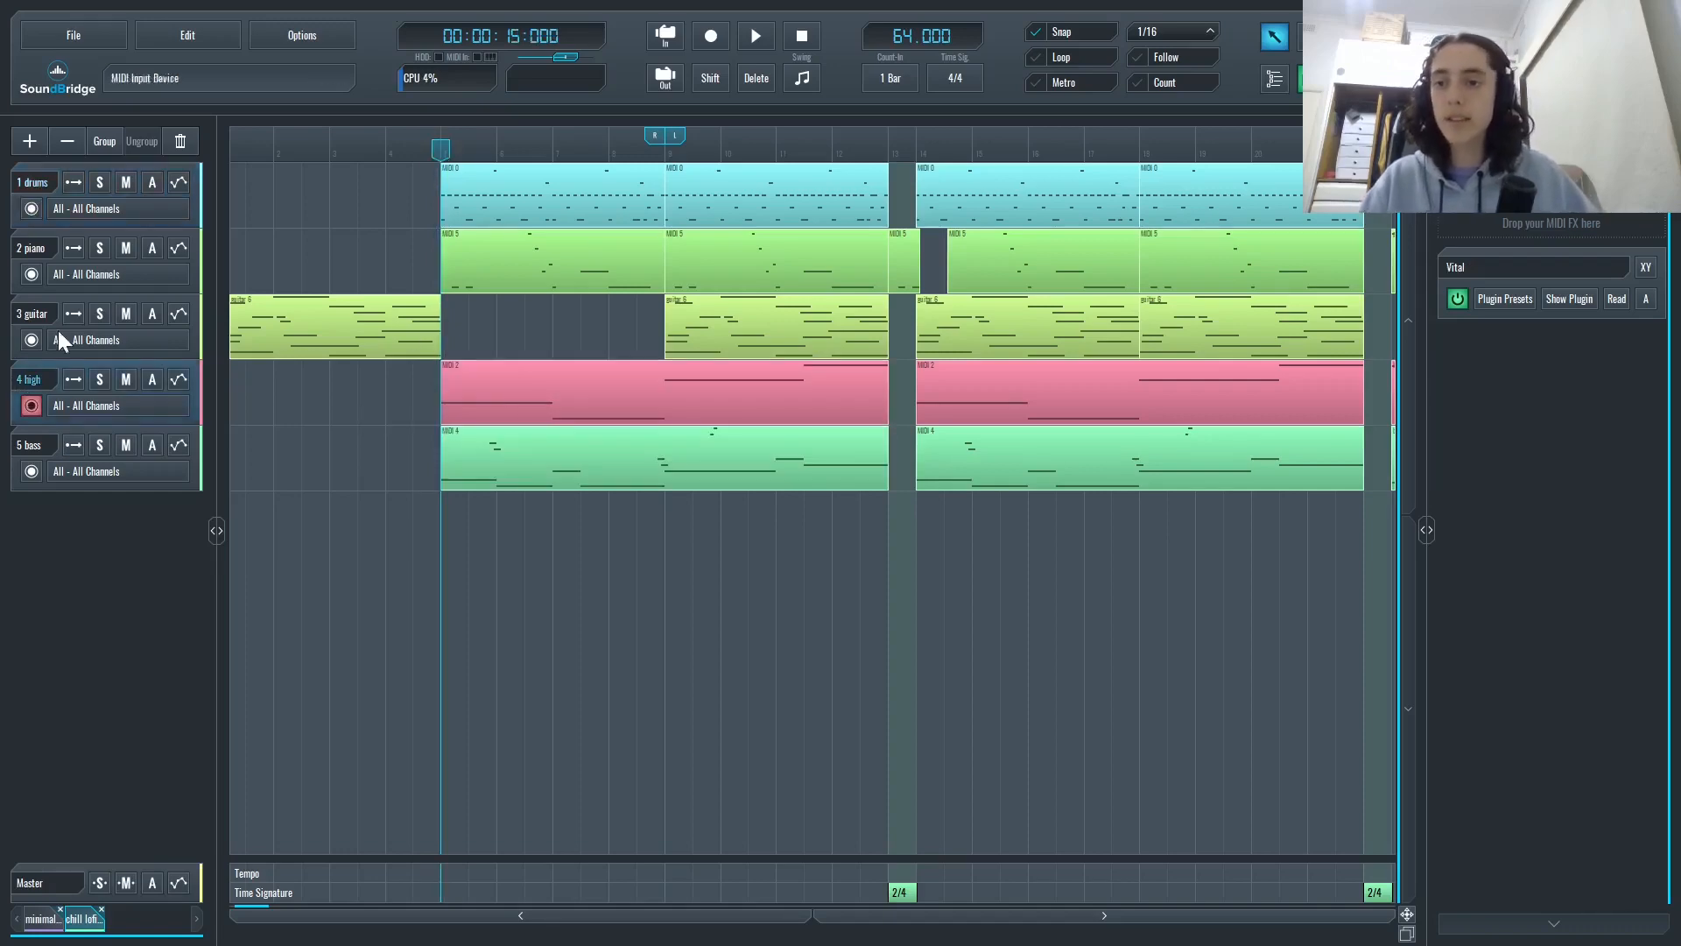
click(1557, 302)
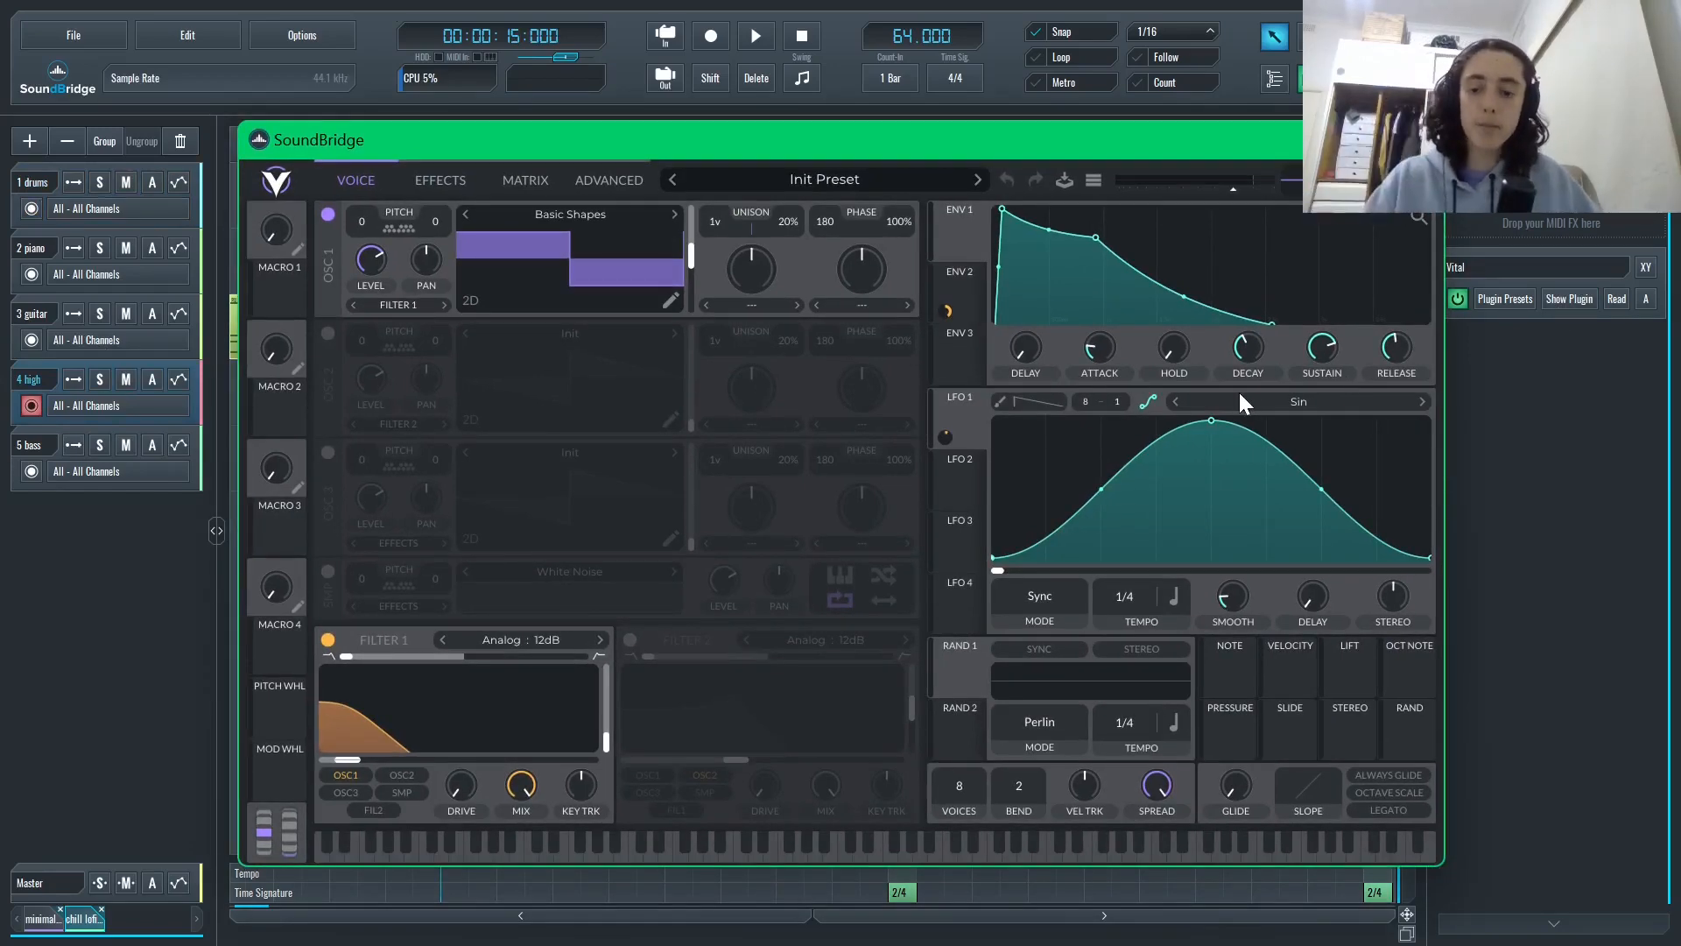
drag(356, 147, 390, 115)
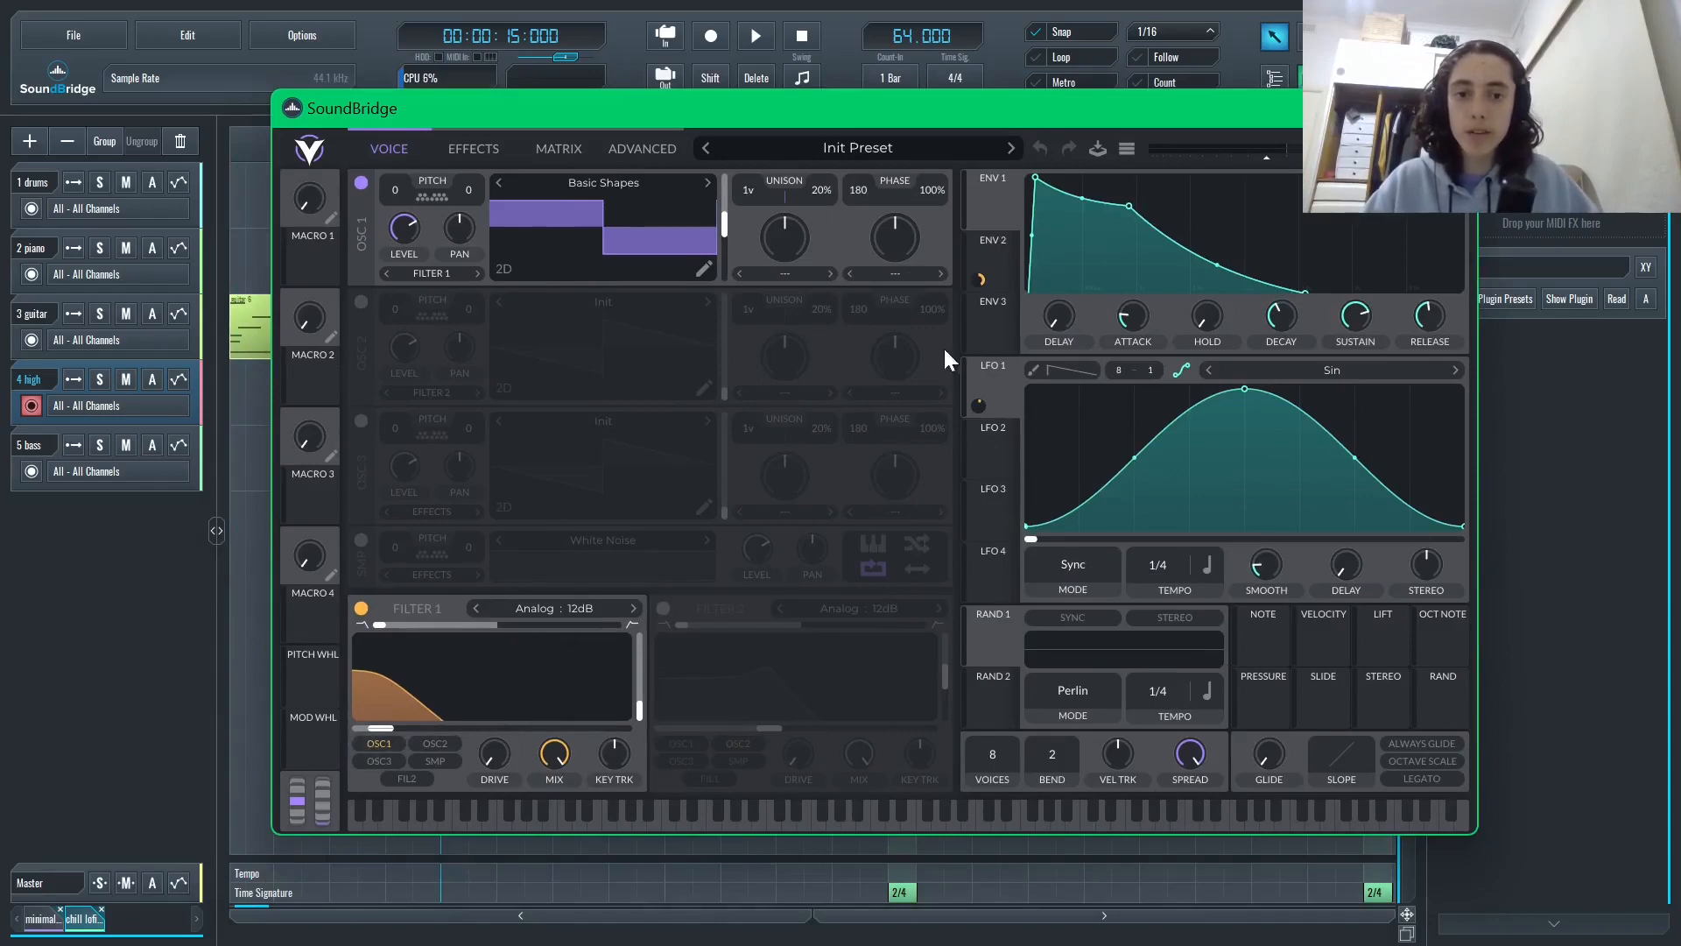
click(982, 287)
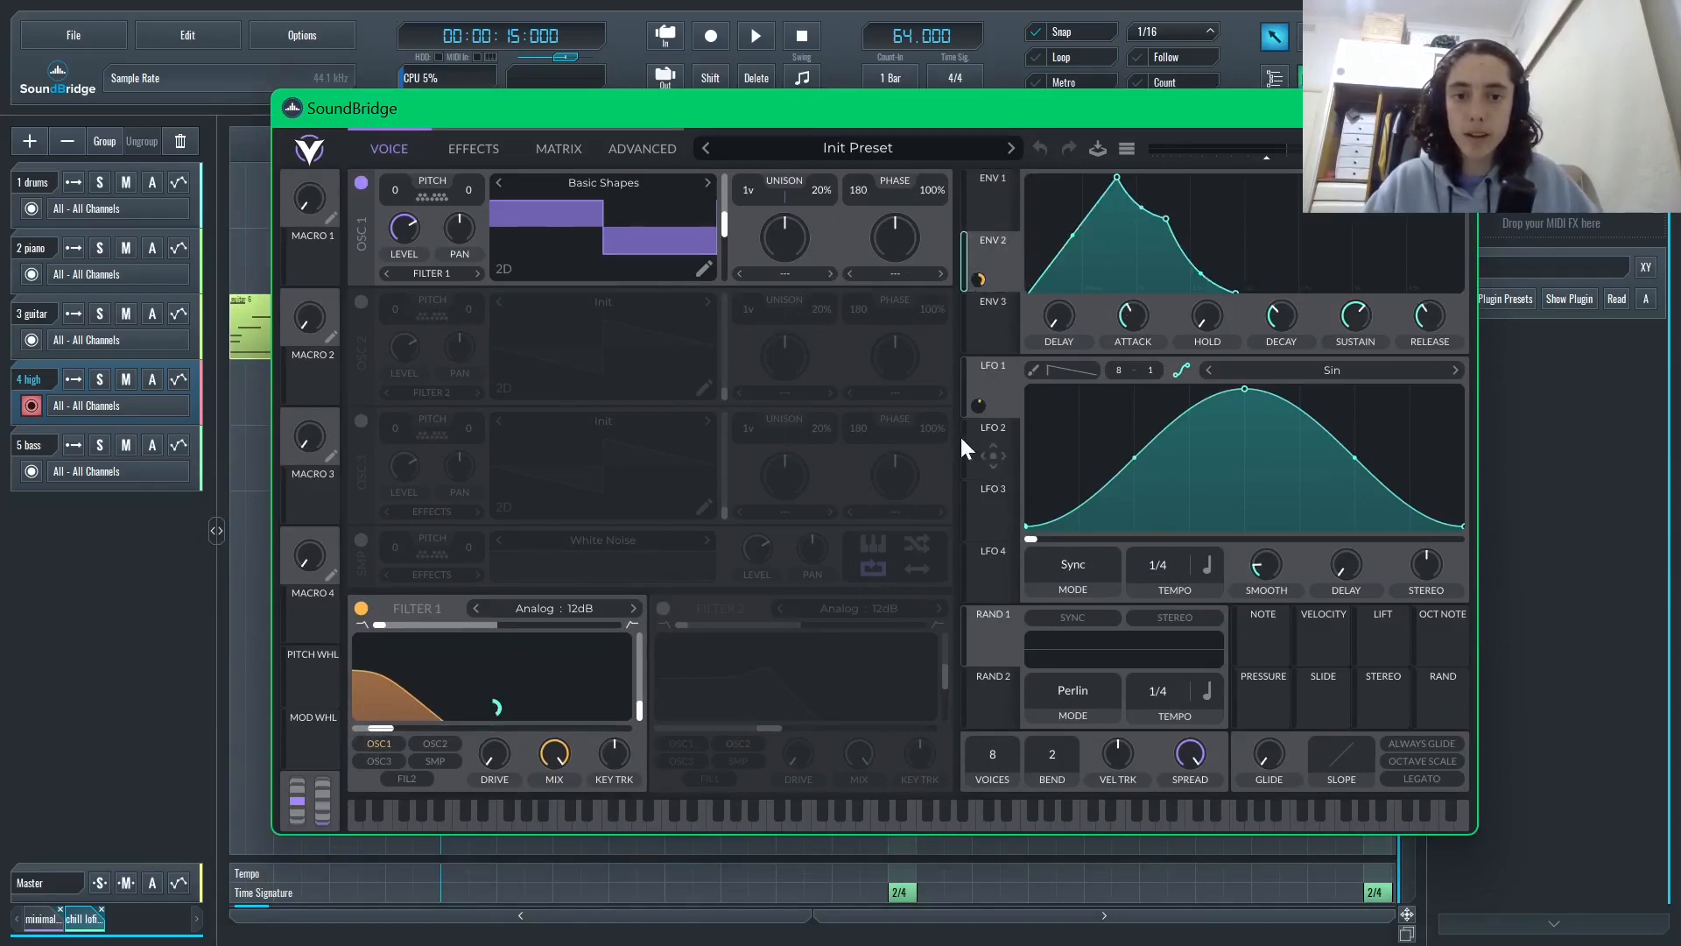
mouse_move(980, 277)
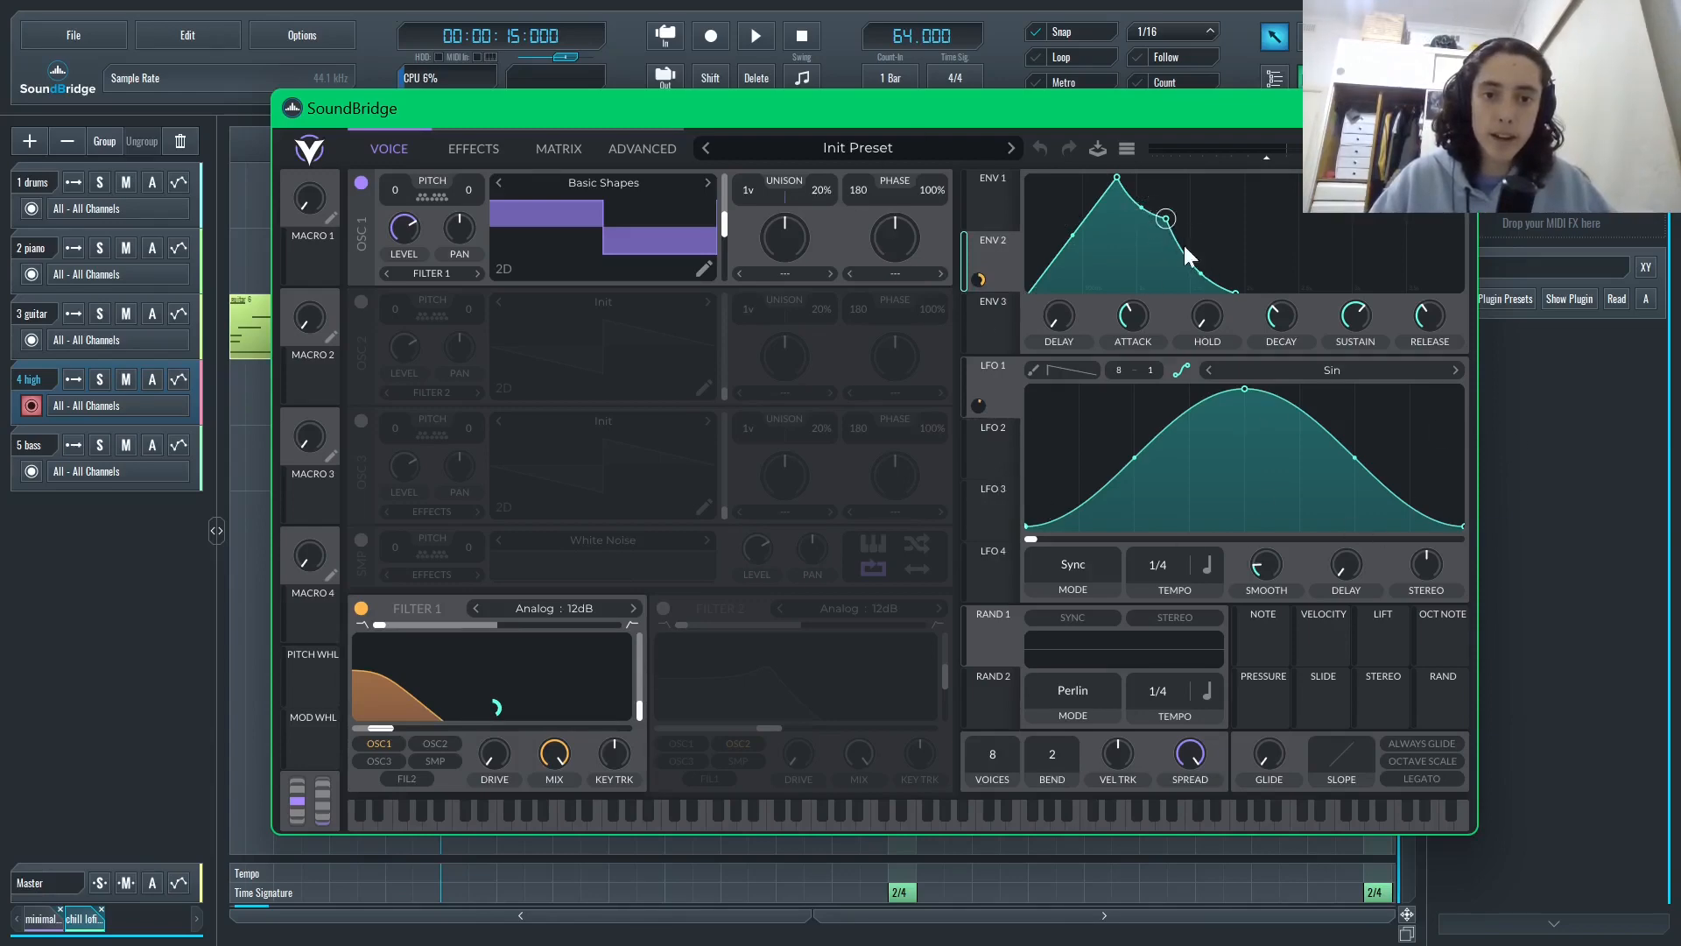
- View ENV 1 in the high track's Vital synth and audition the sound with test notes
click(970, 209)
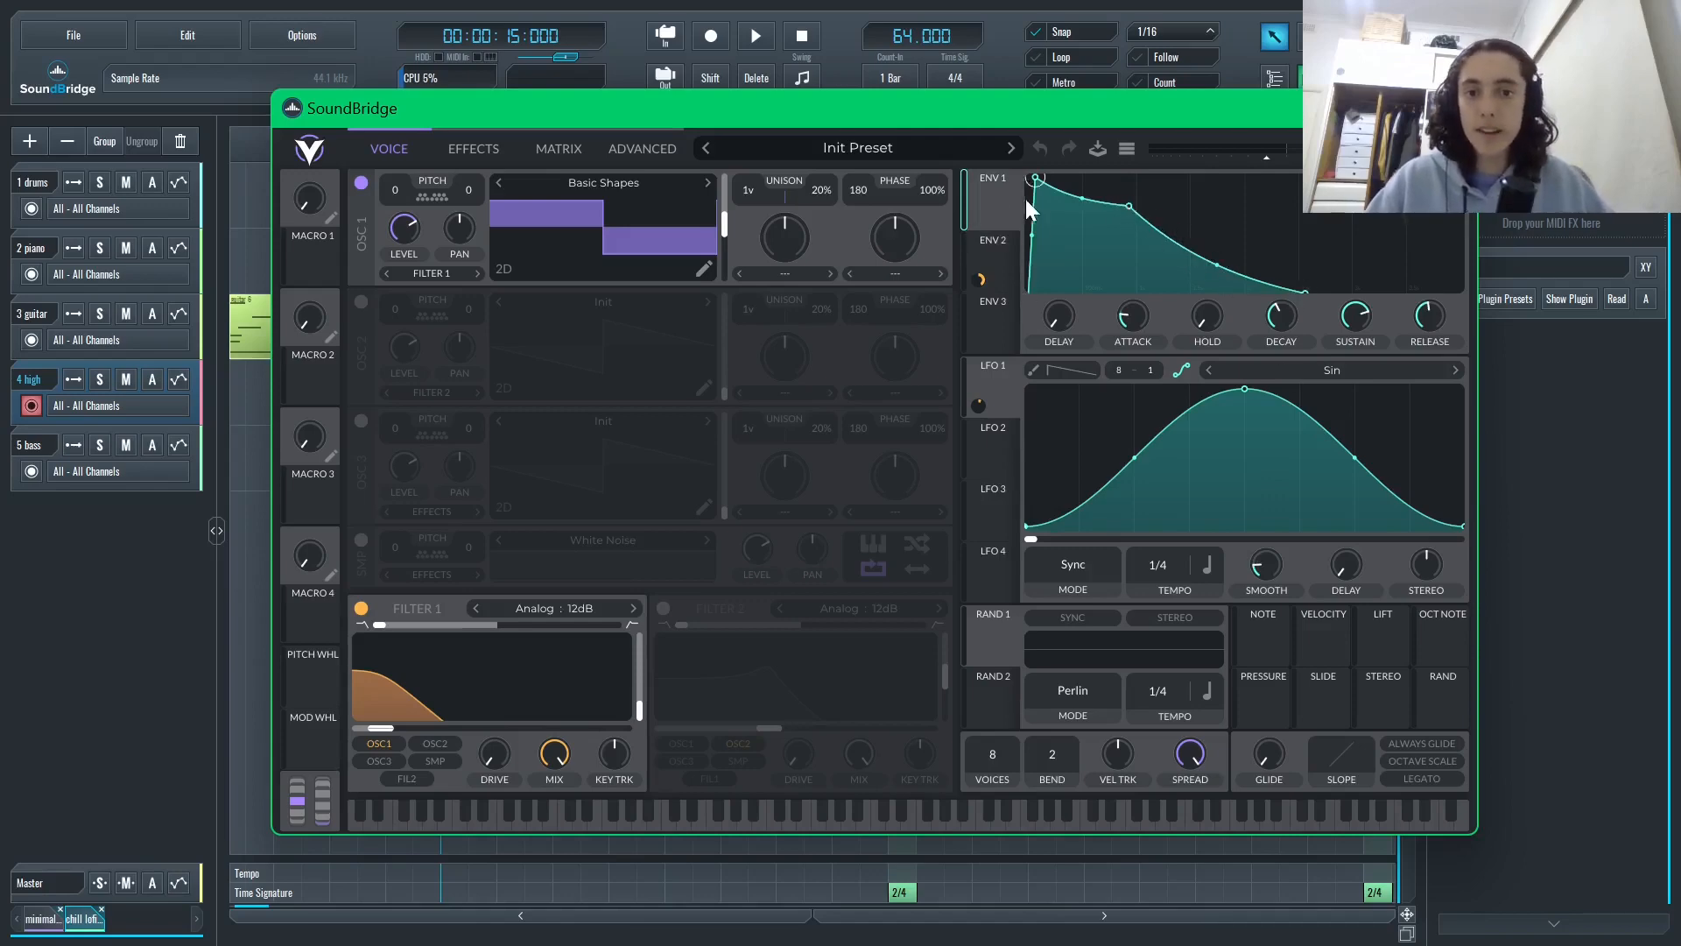
key(Caps_Lock)
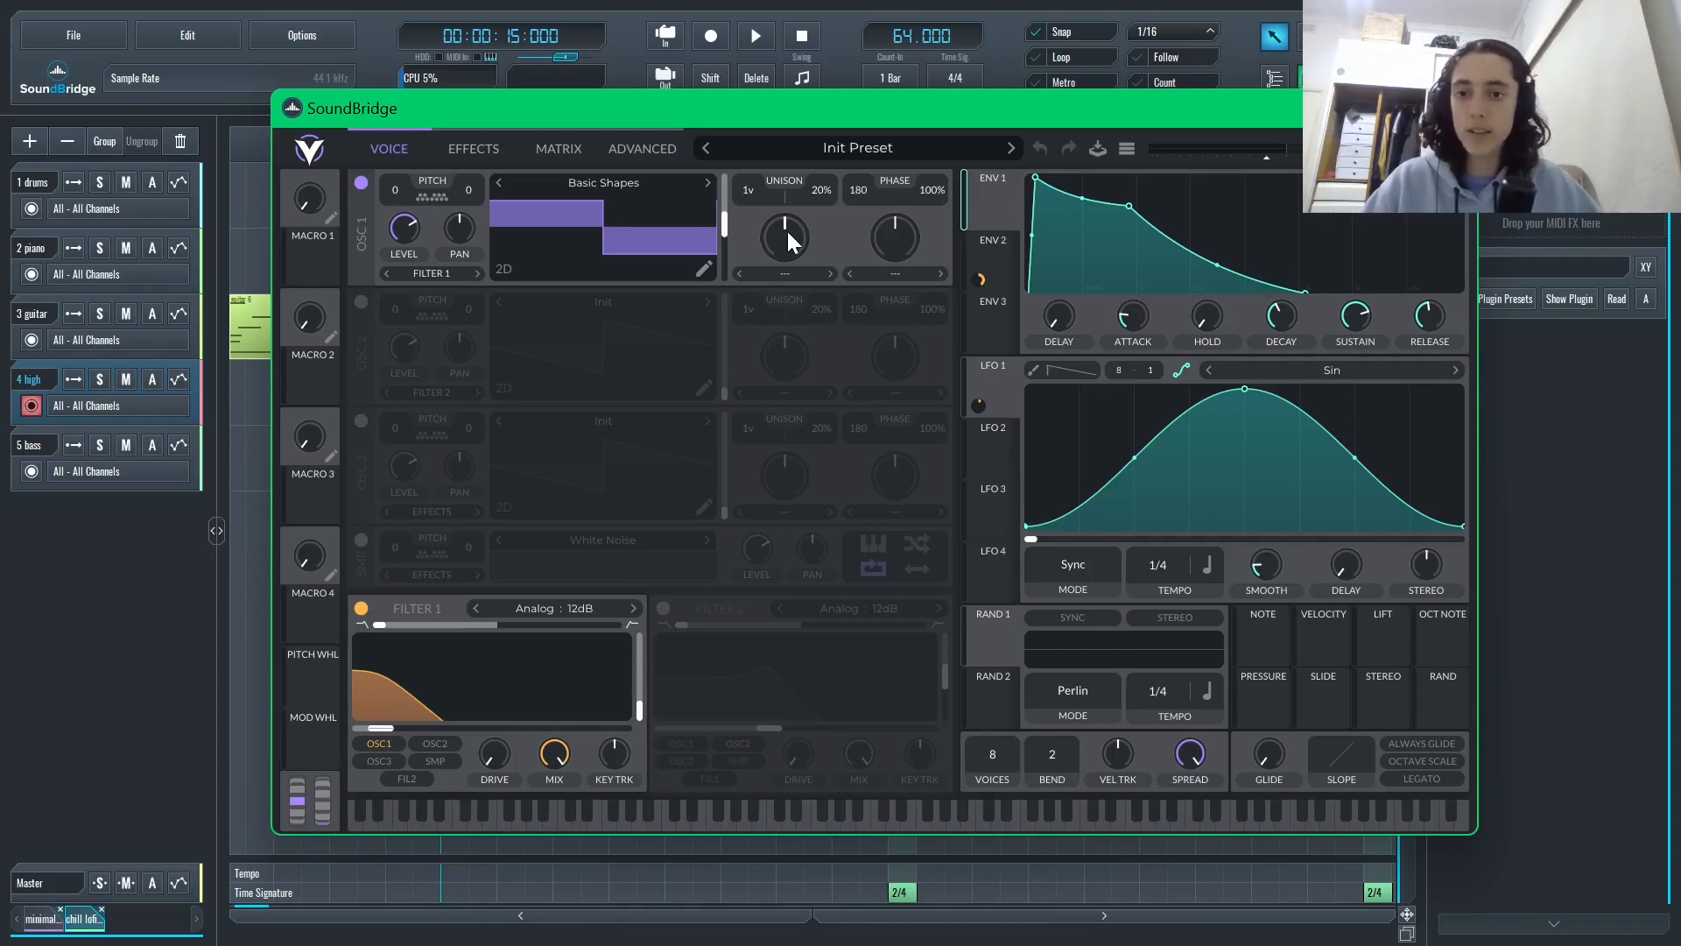
key(a)
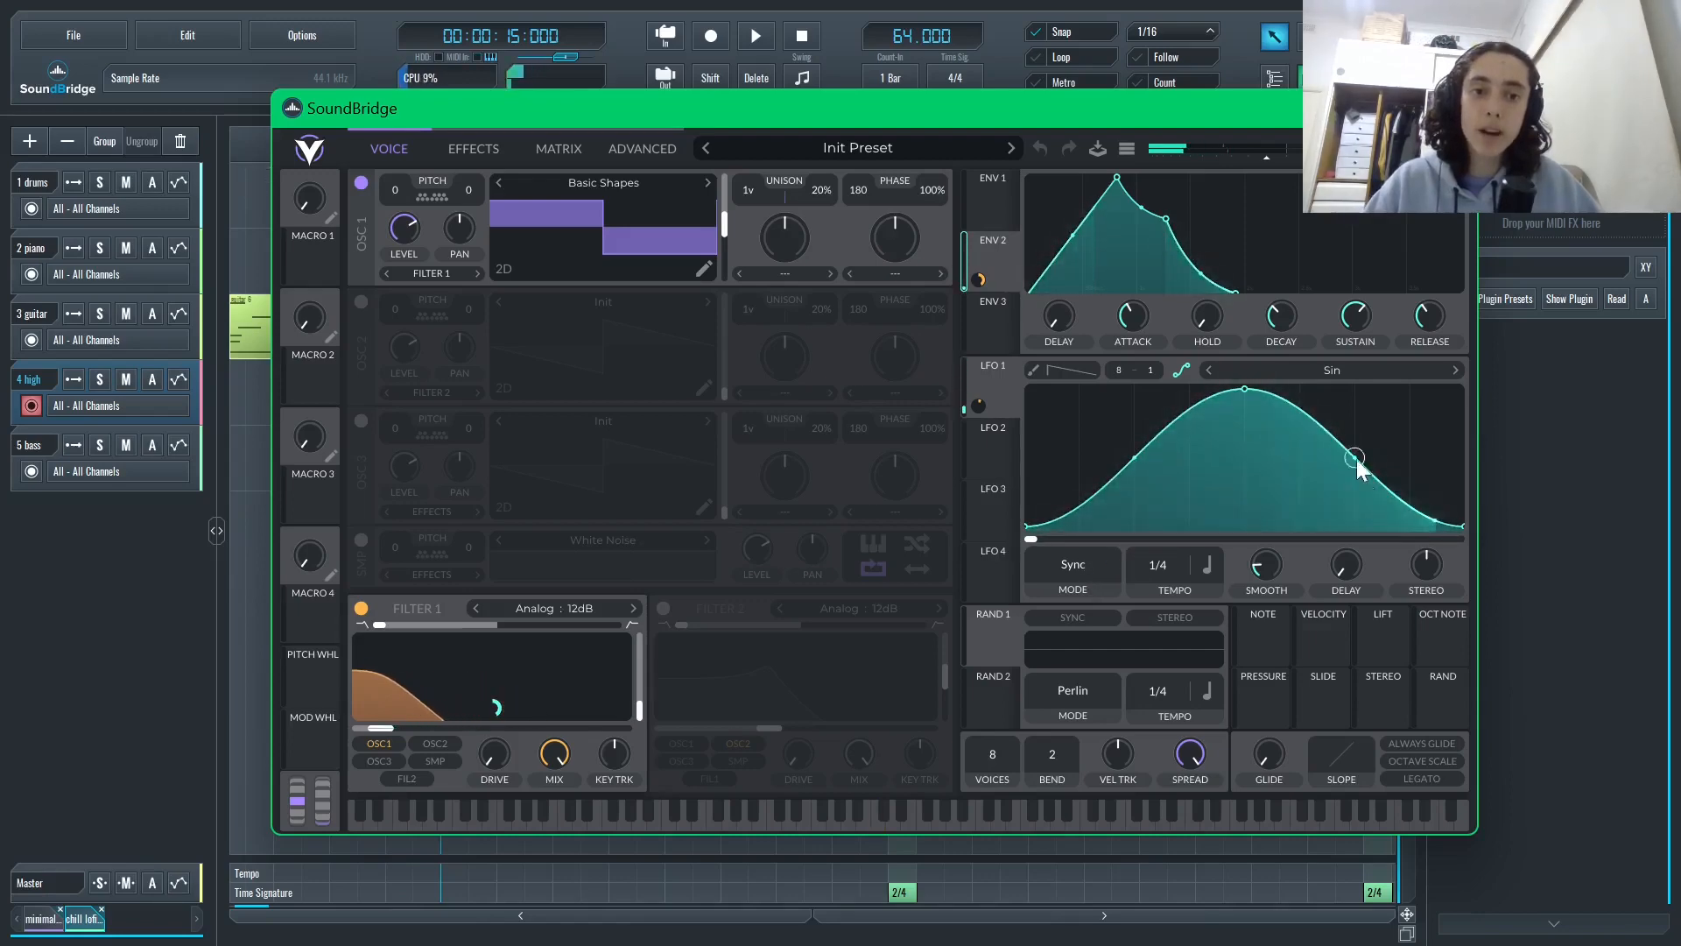
drag(648, 108, 611, 139)
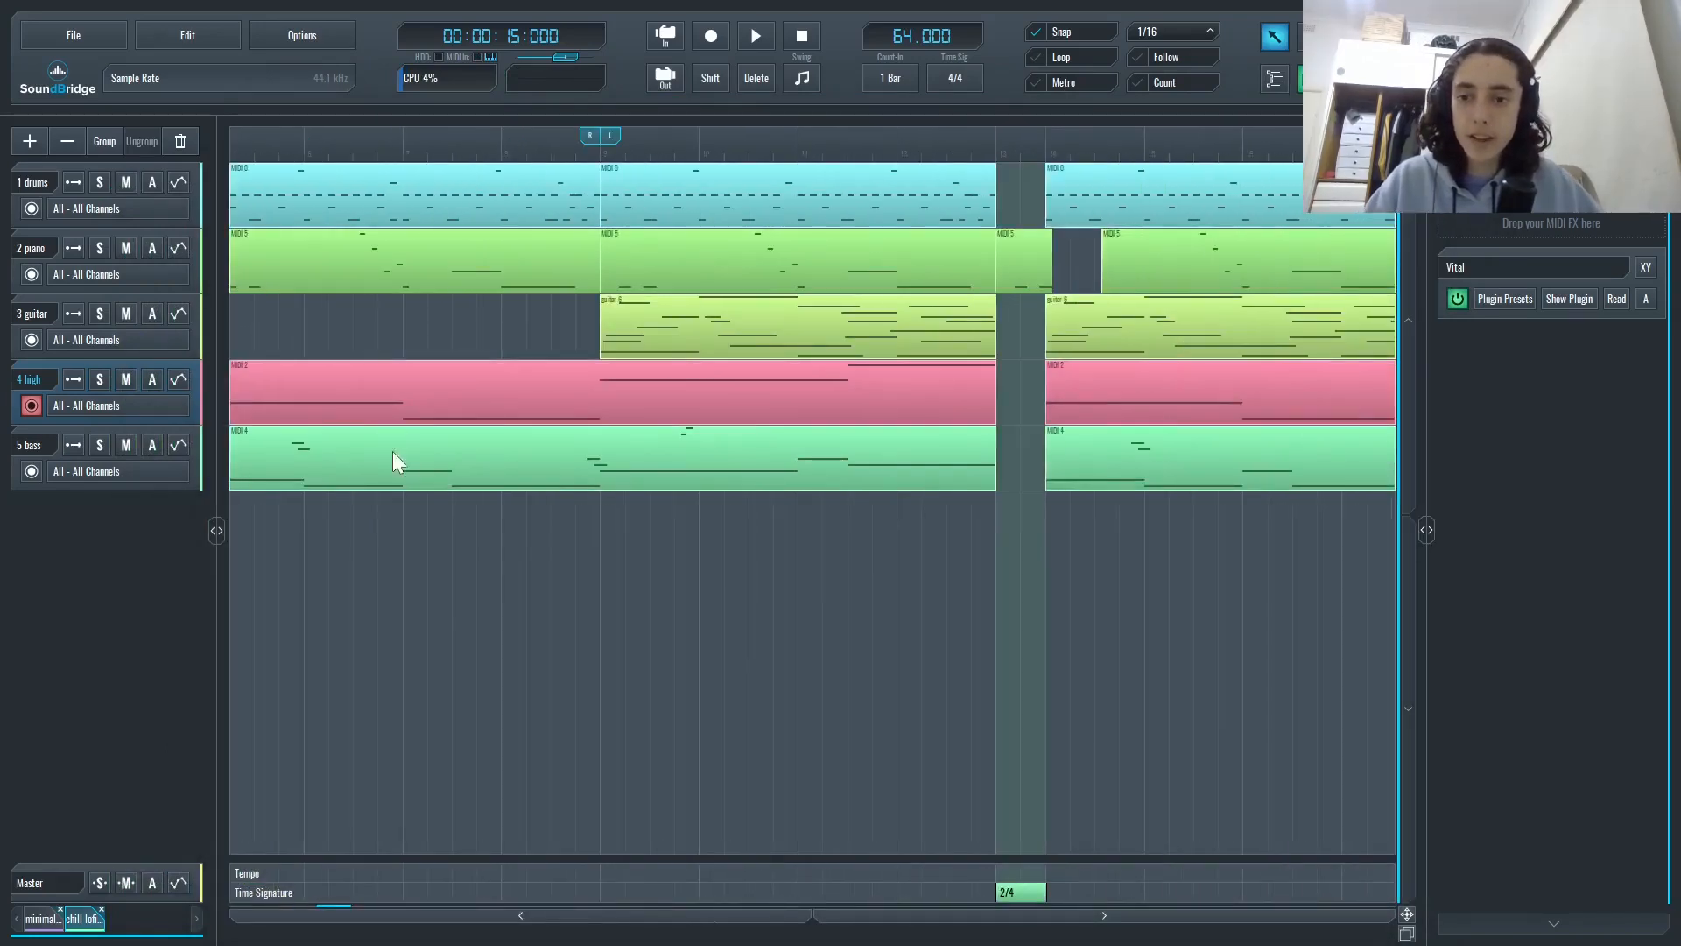
- Open the bass track's Vital synth and review its LFO 2 shape, keeping the whole plugin window in view
click(394, 455)
click(1556, 303)
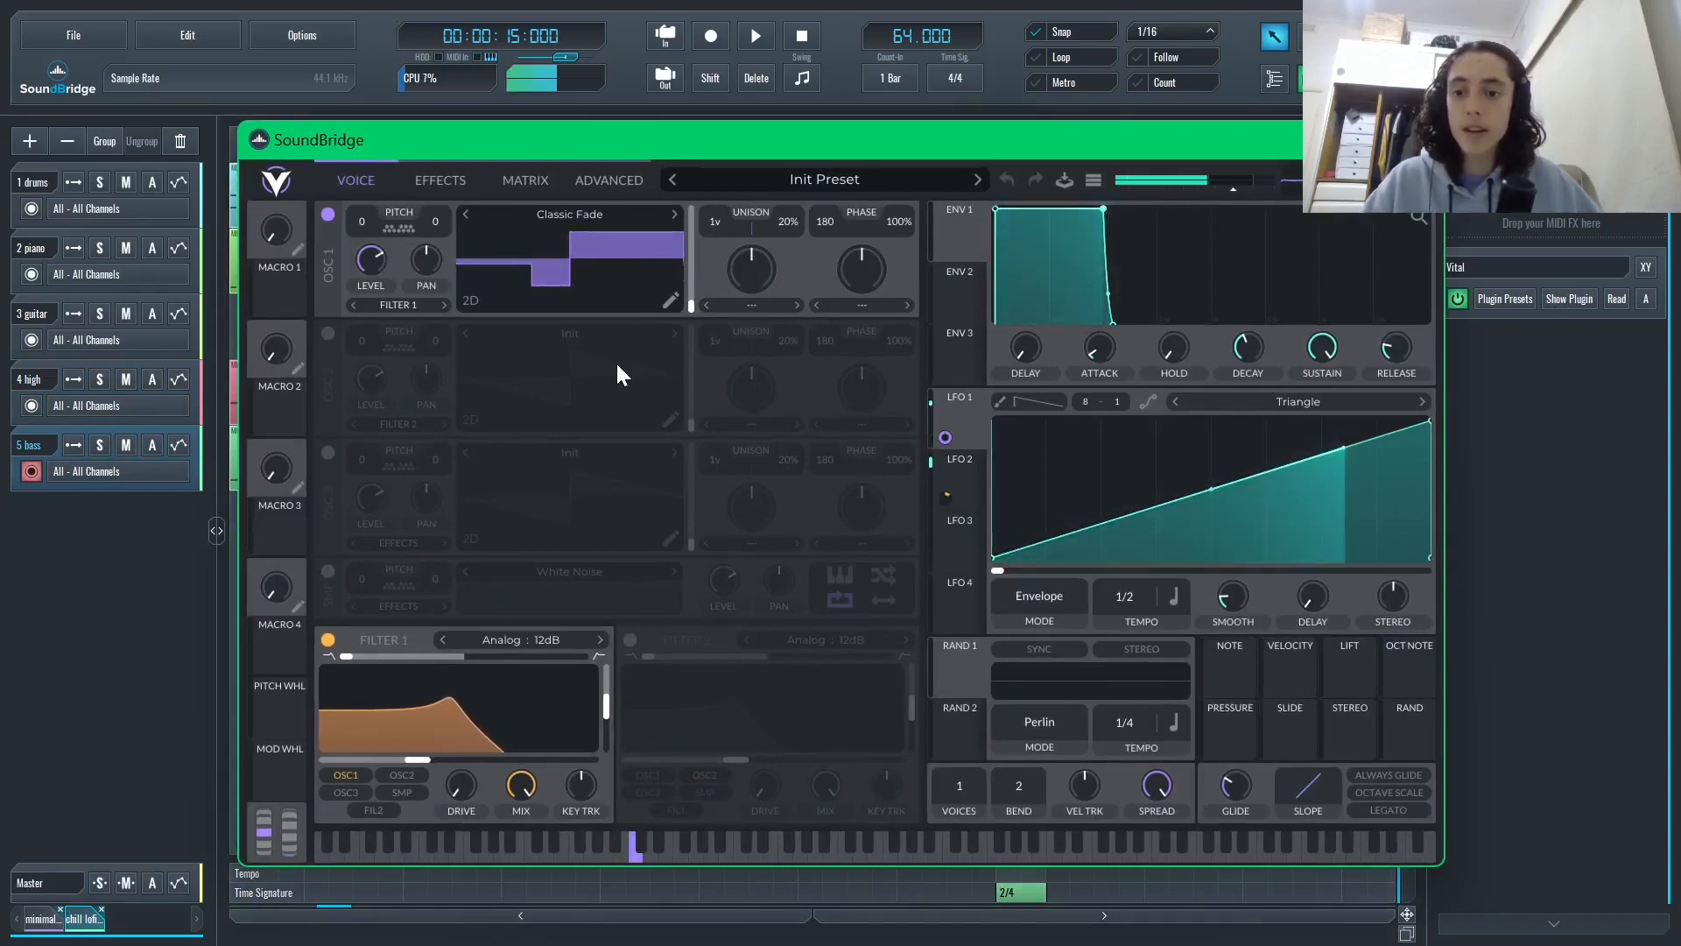
click(975, 477)
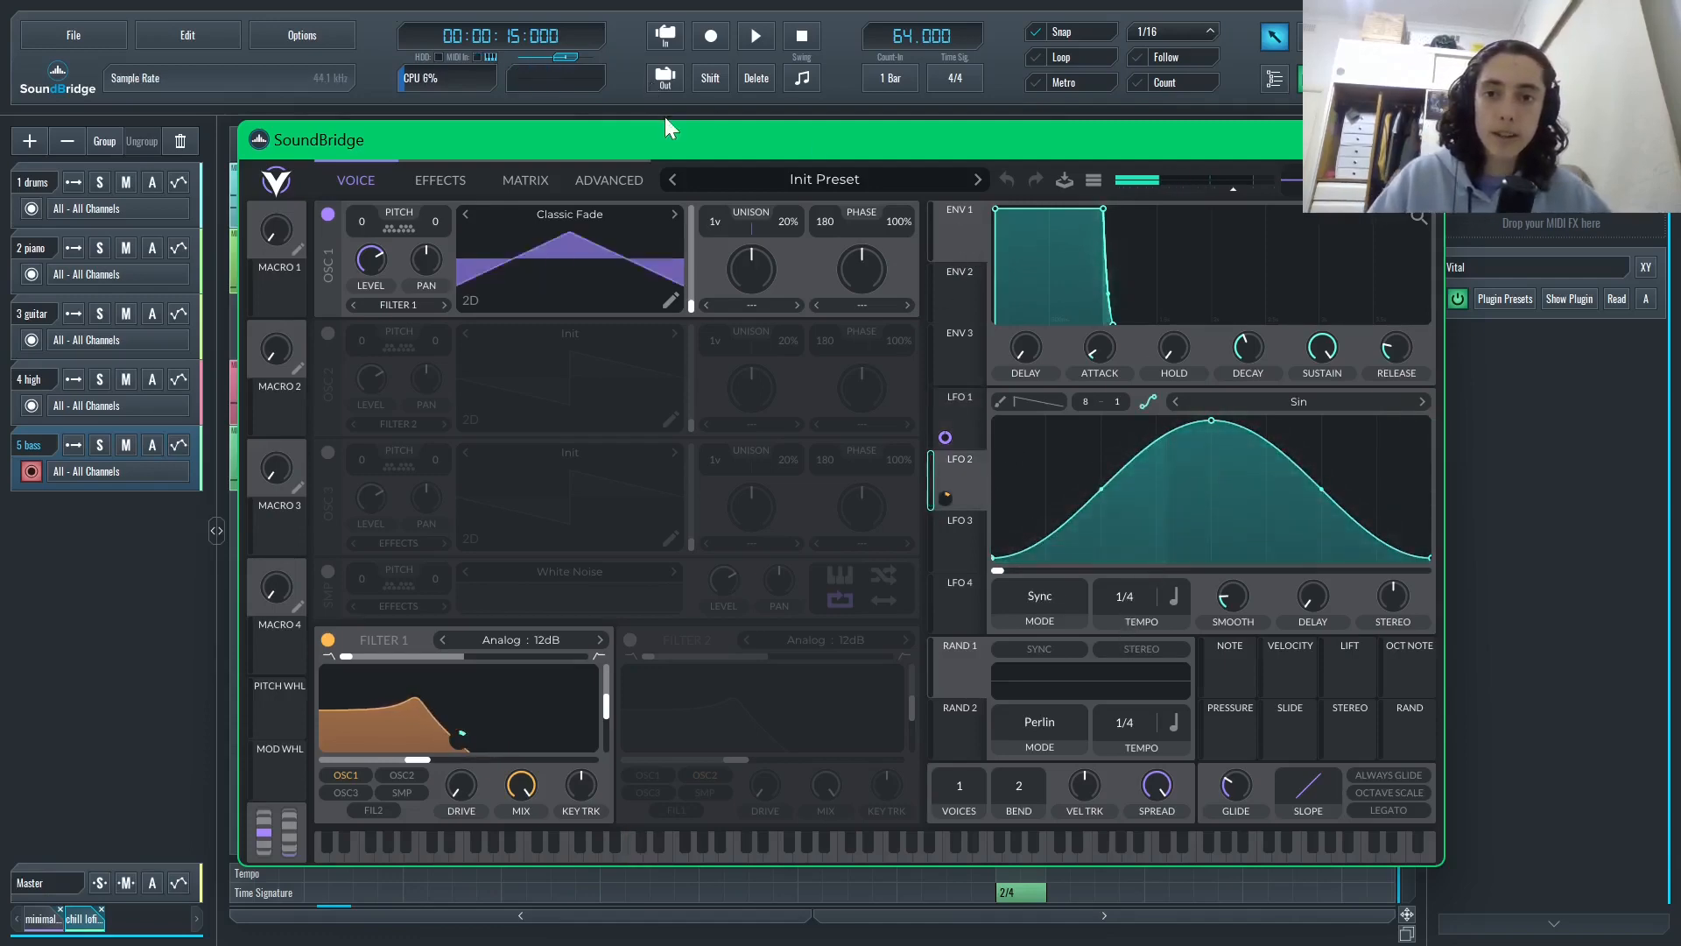
drag(670, 138, 1137, 166)
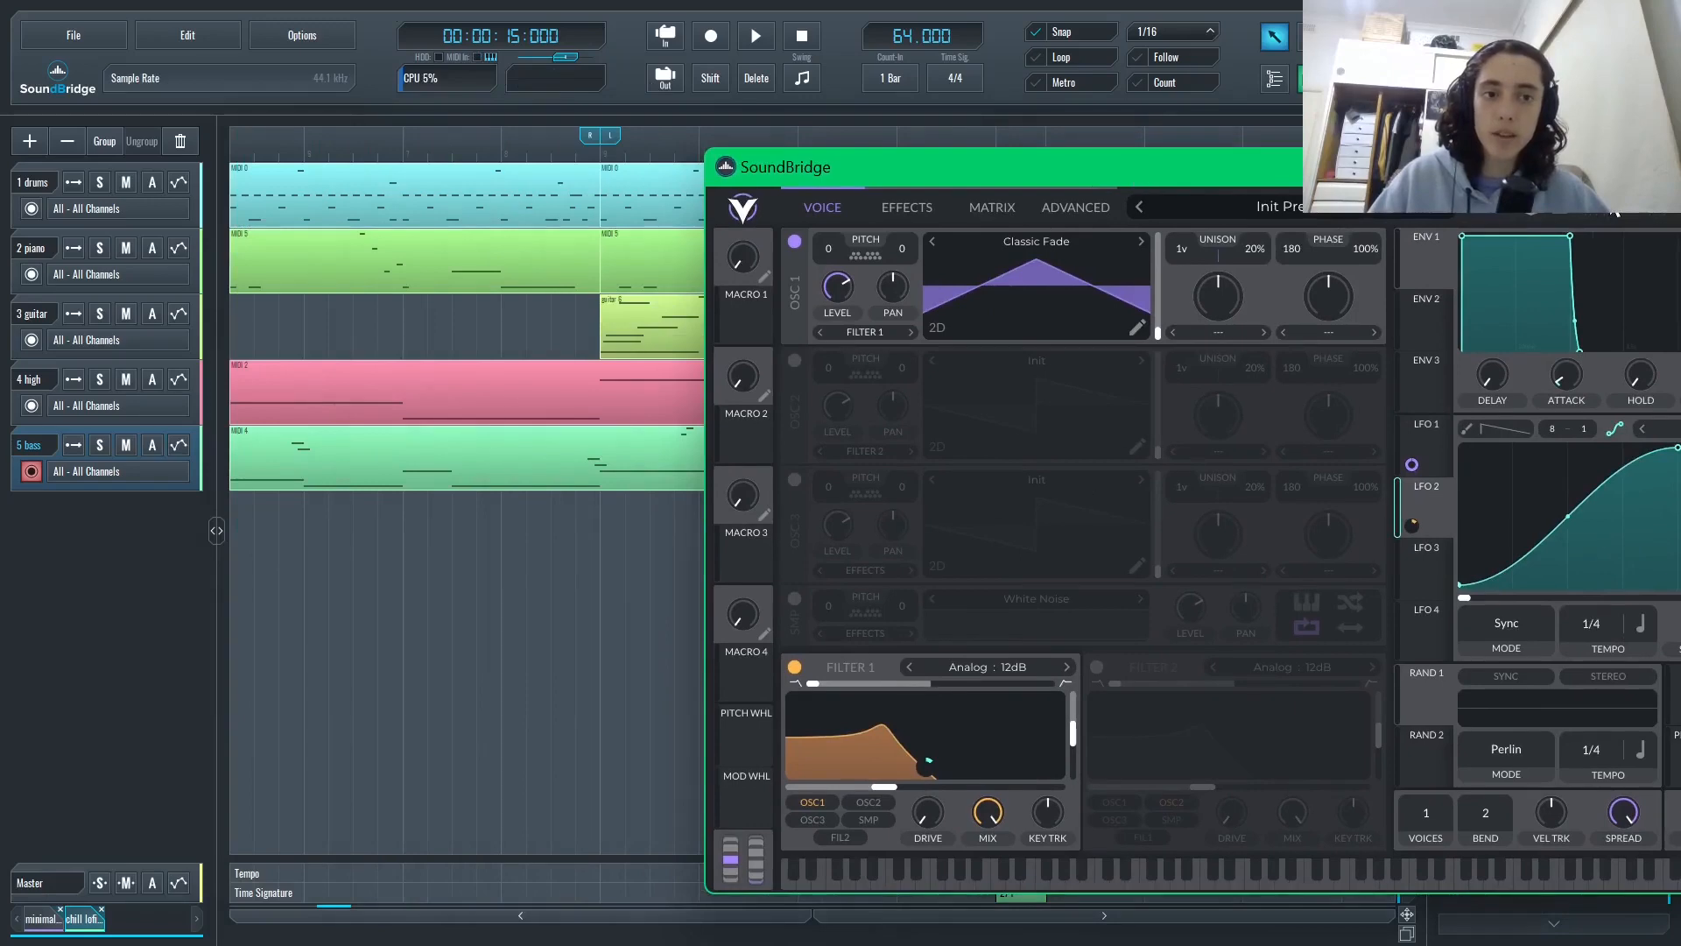
drag(1609, 168, 1184, 168)
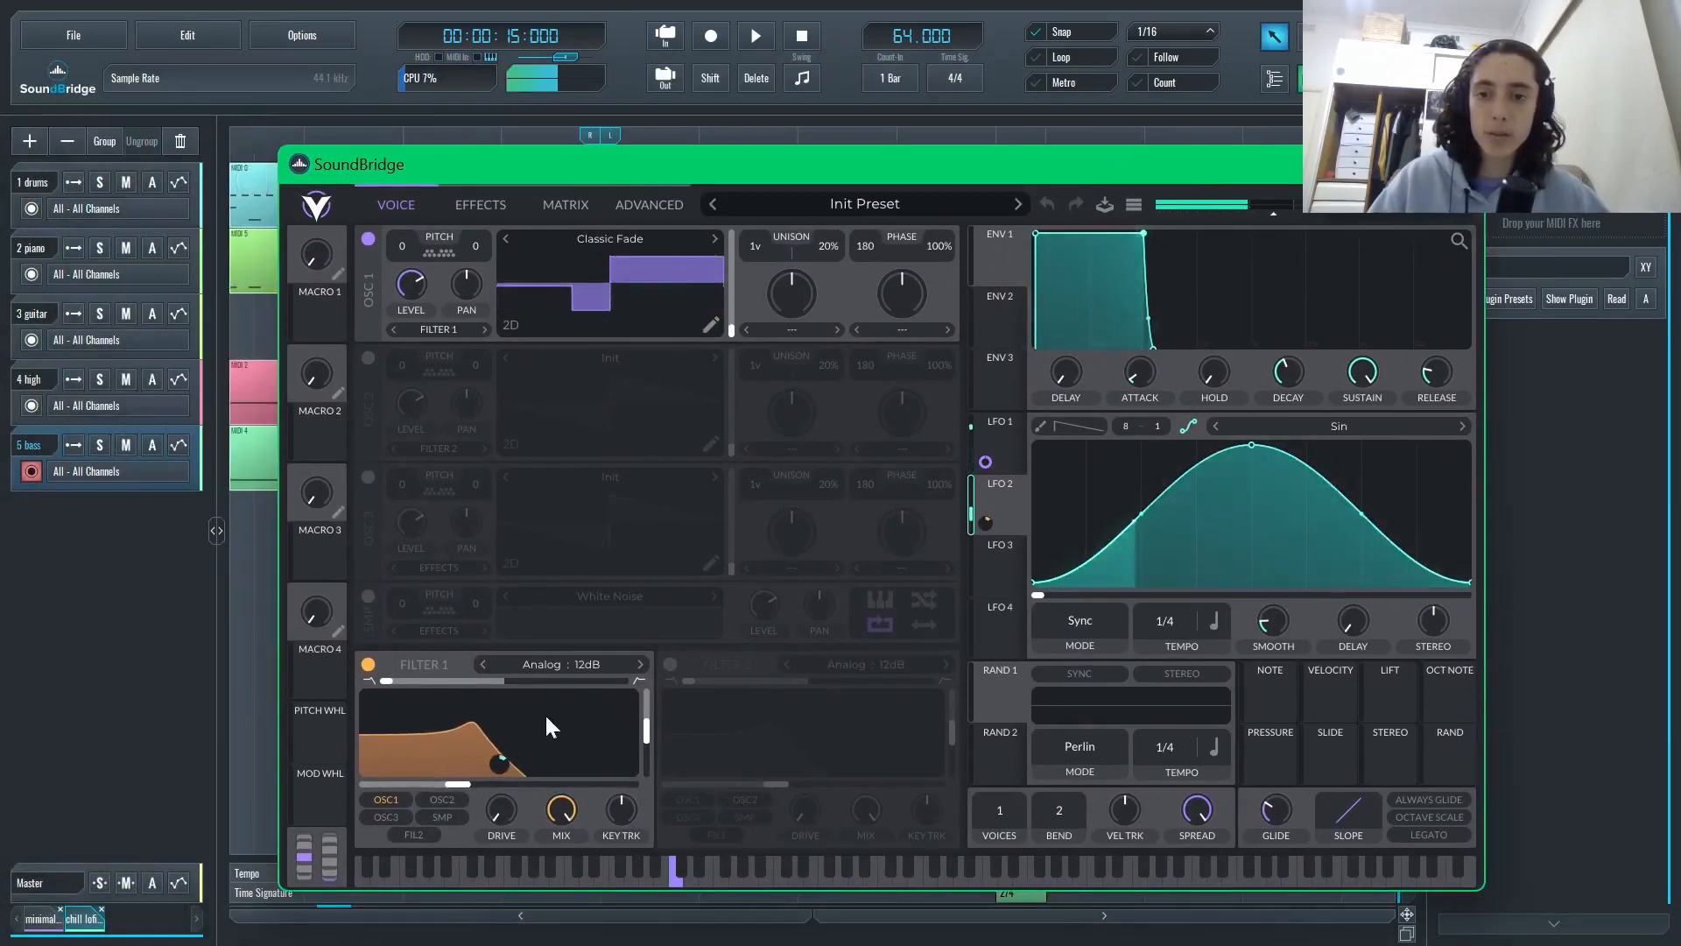
- Review LFO 1 and LFO 2 in the bass synth, compare the sound with Filter 1 off and on, and close the plugin
click(1004, 428)
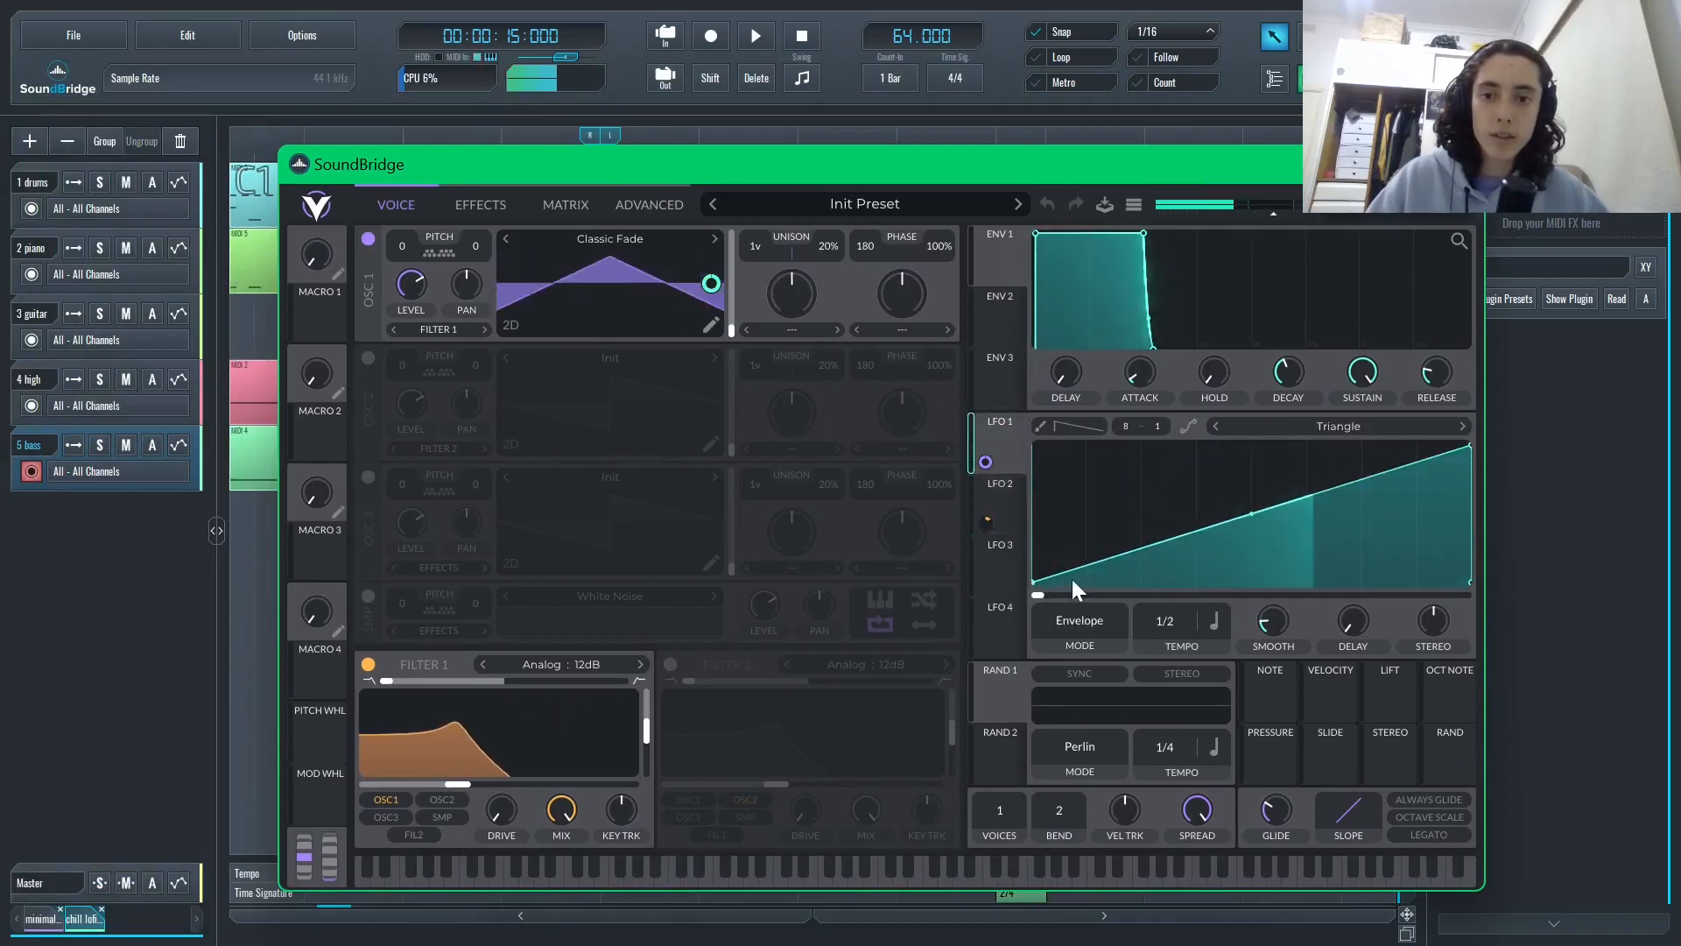
click(368, 663)
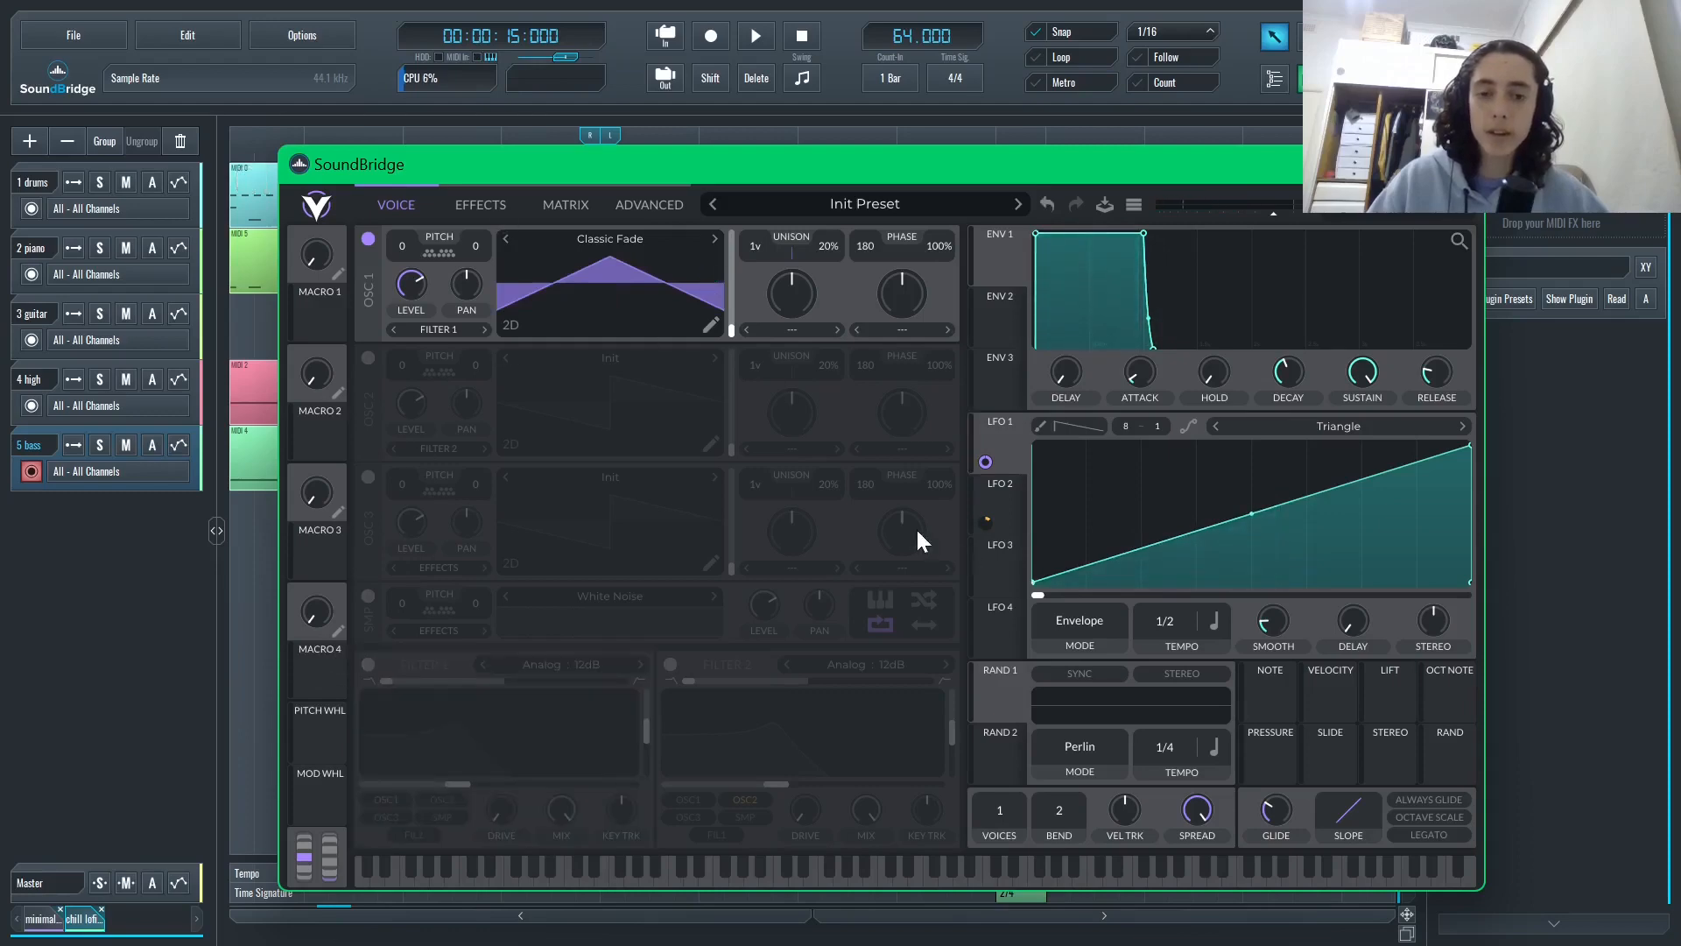
click(369, 668)
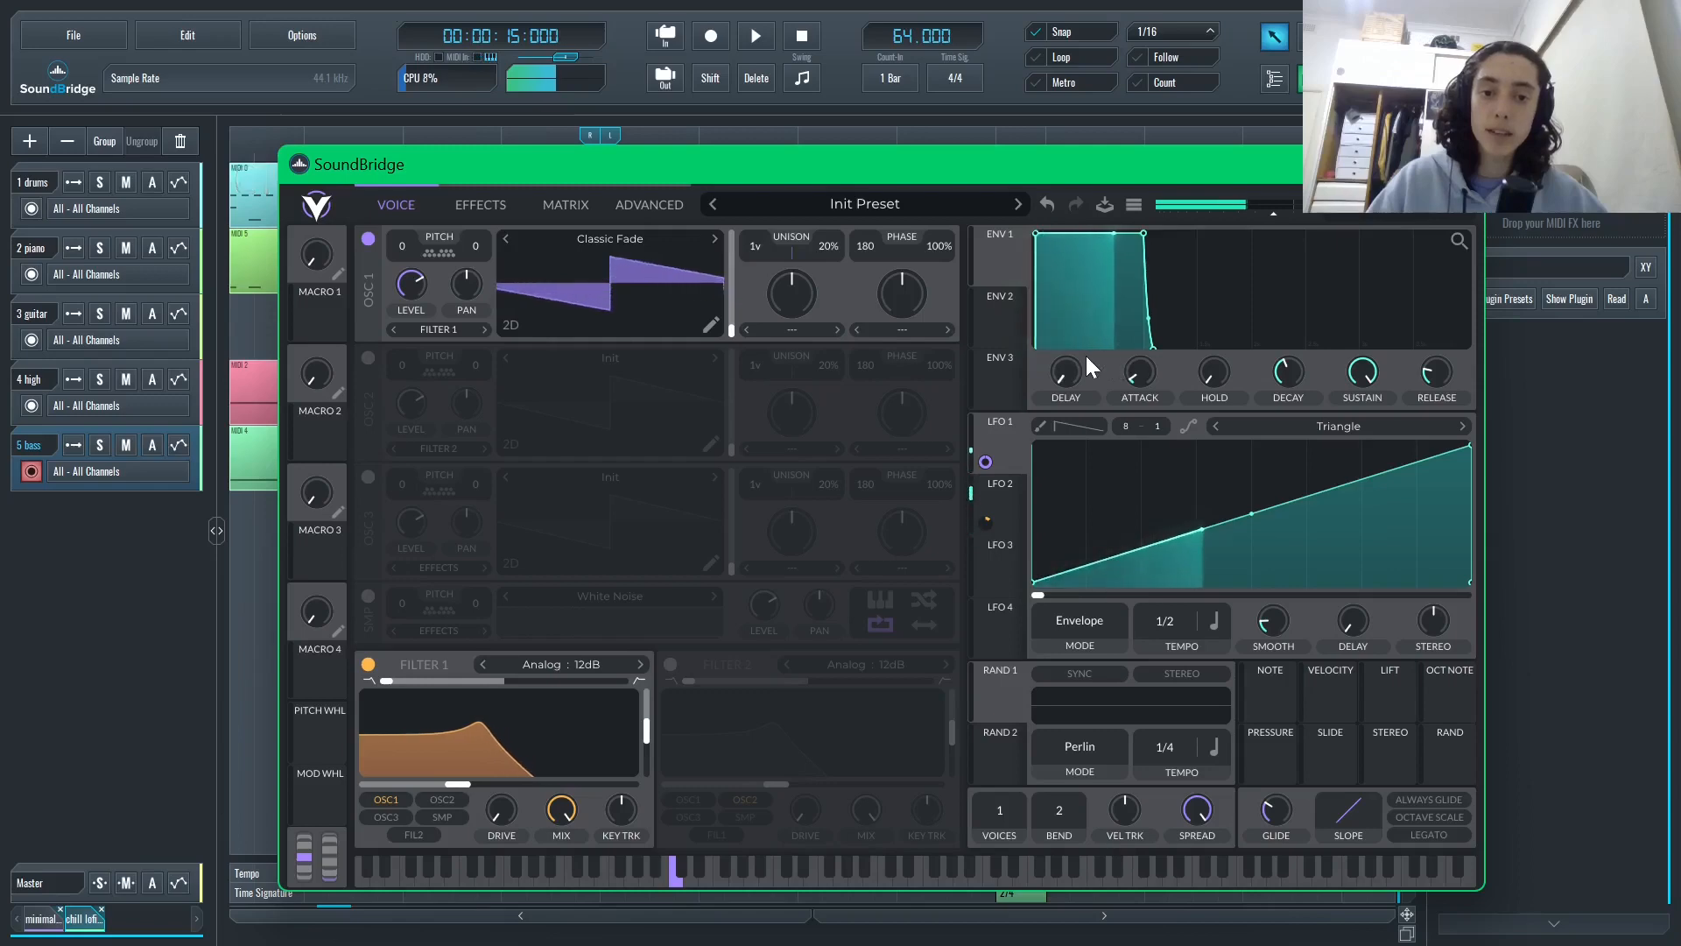
click(1011, 515)
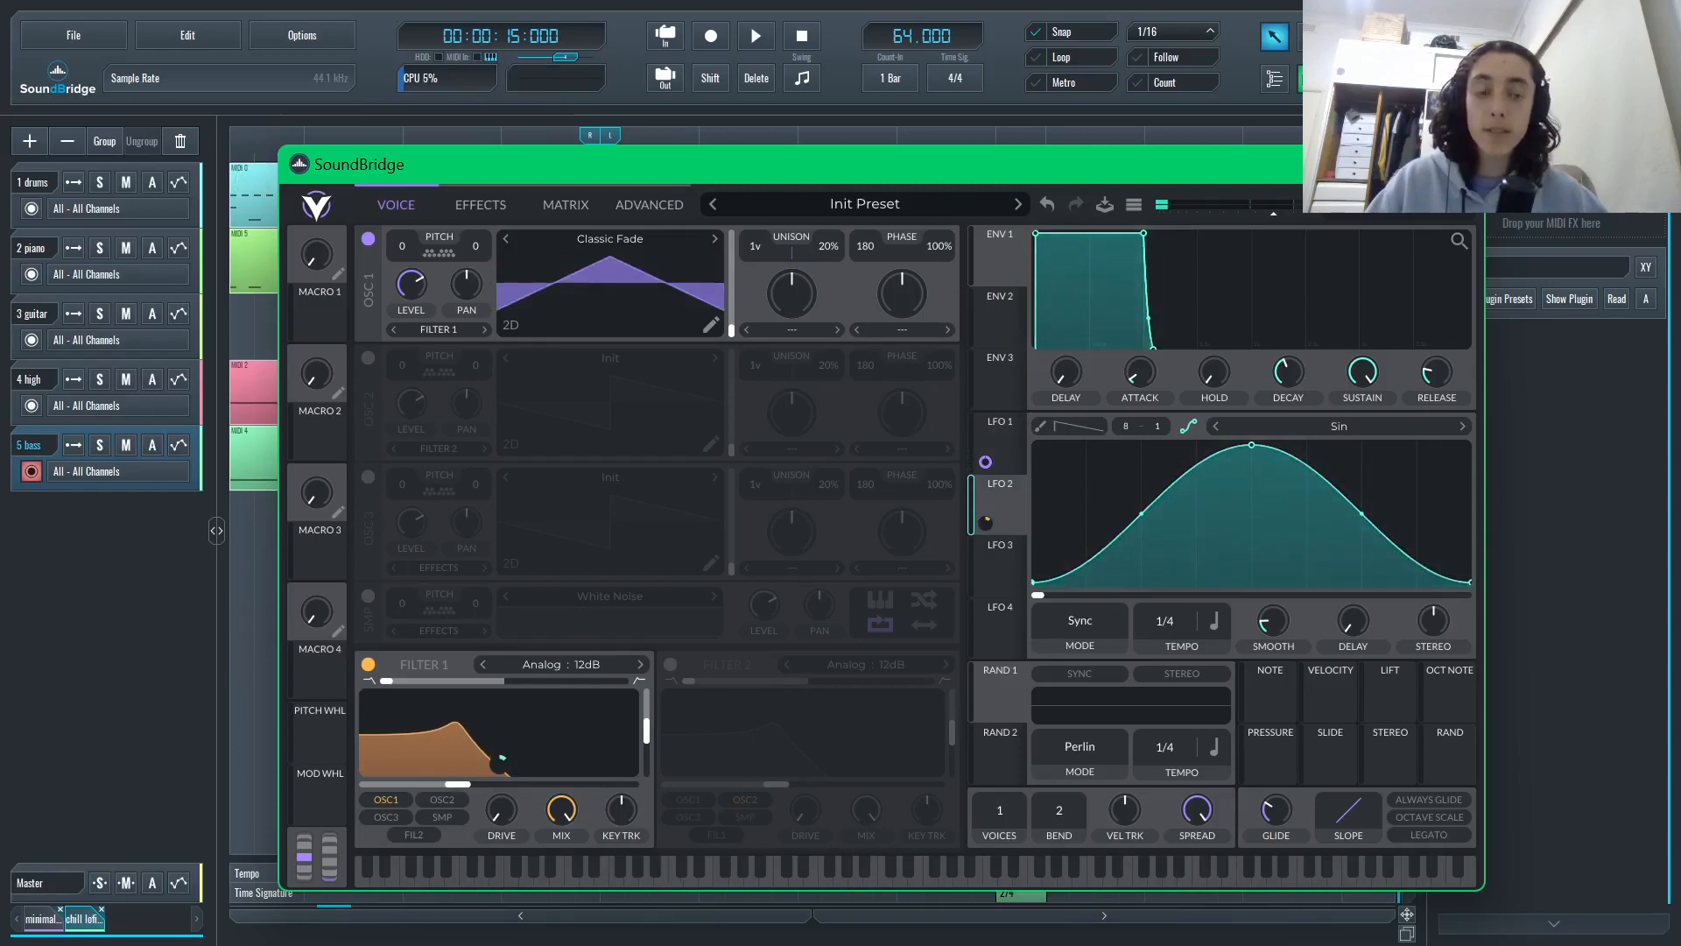
click(1462, 164)
- Open the first bass clip's MIDI notes, examine the bassline and its short high notes, and close the note editor
scroll(1014, 429, down, 2)
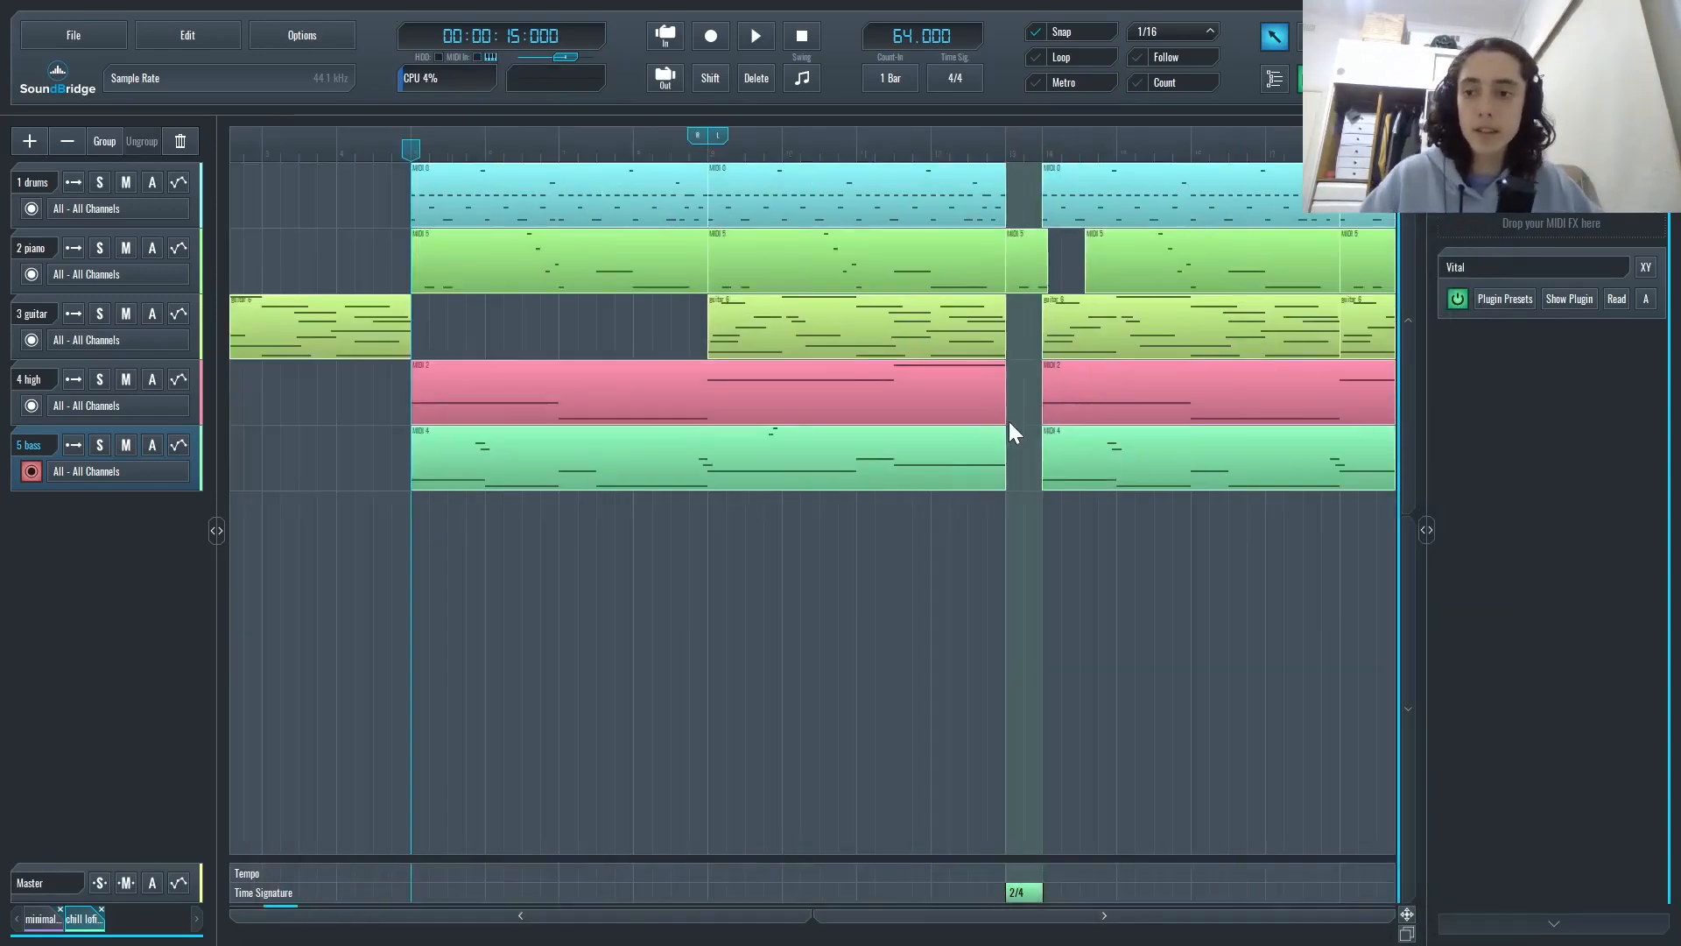
double_click(555, 473)
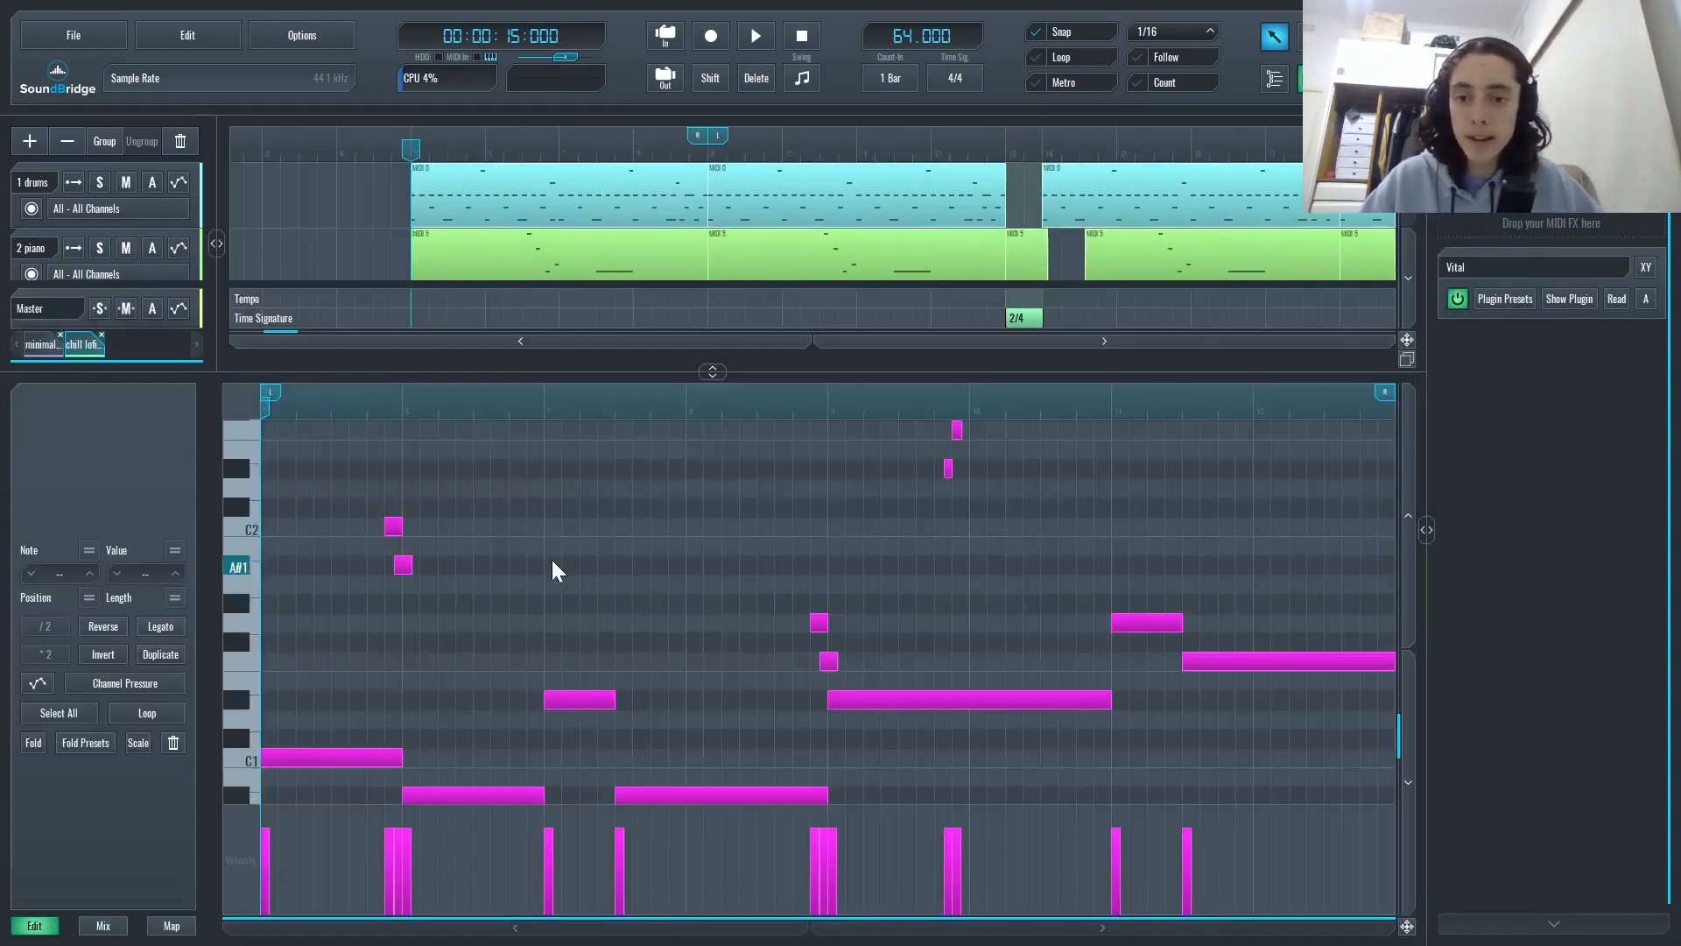
scroll(517, 721, down, 2)
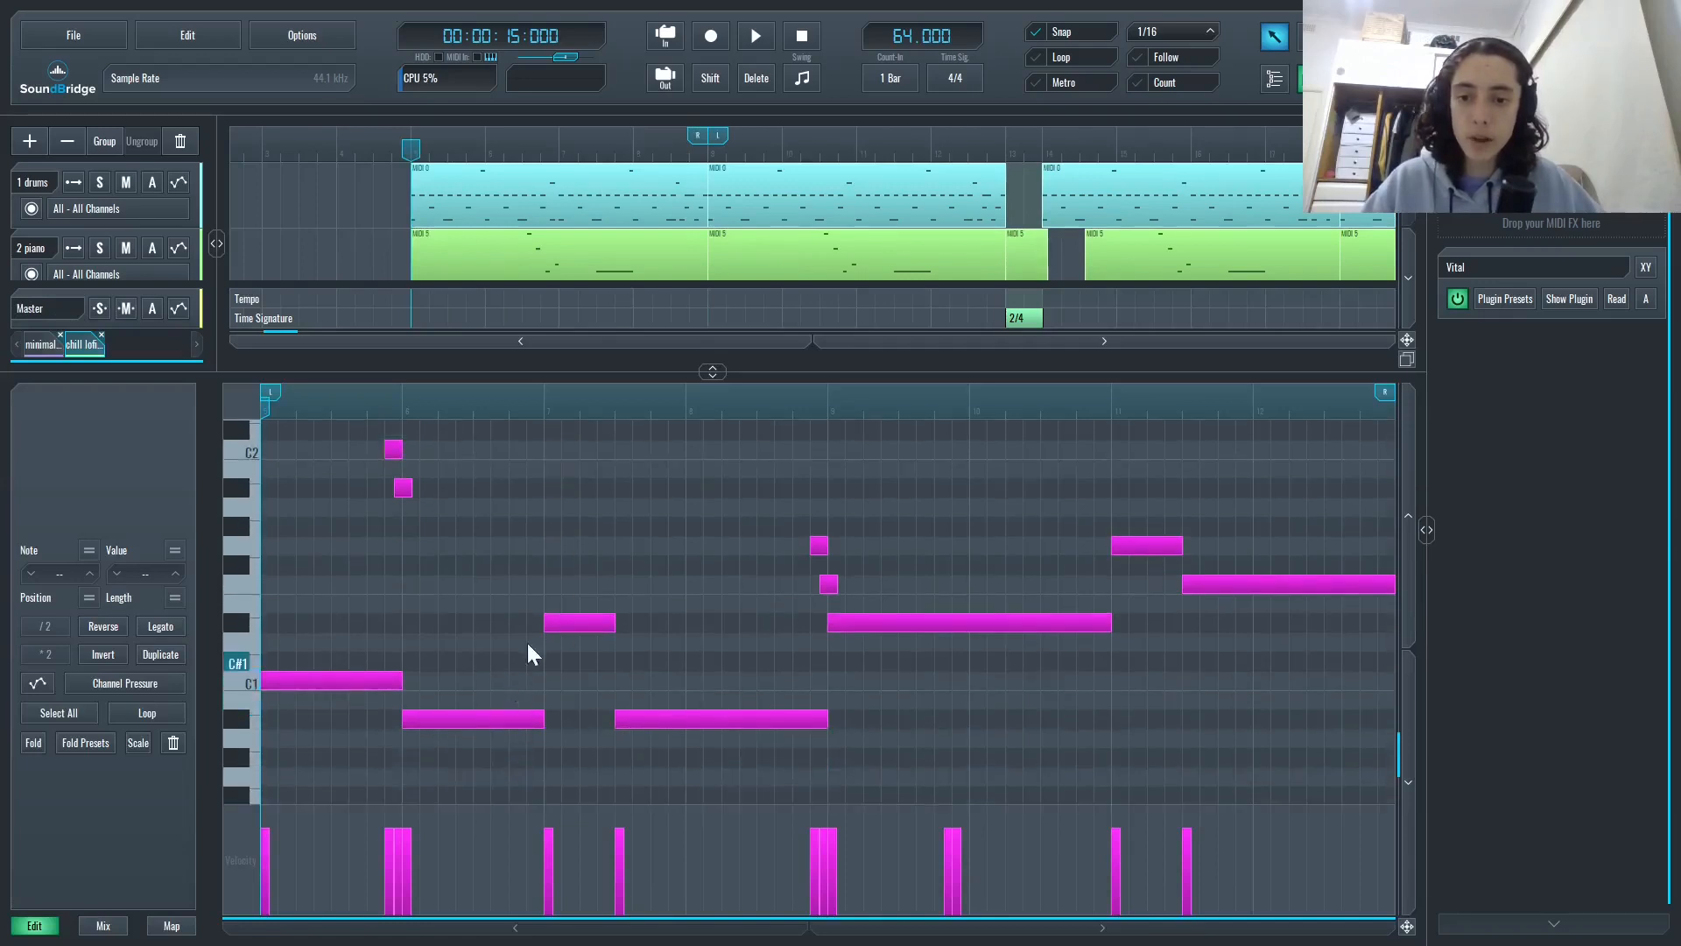
drag(686, 544, 1198, 692)
click(711, 661)
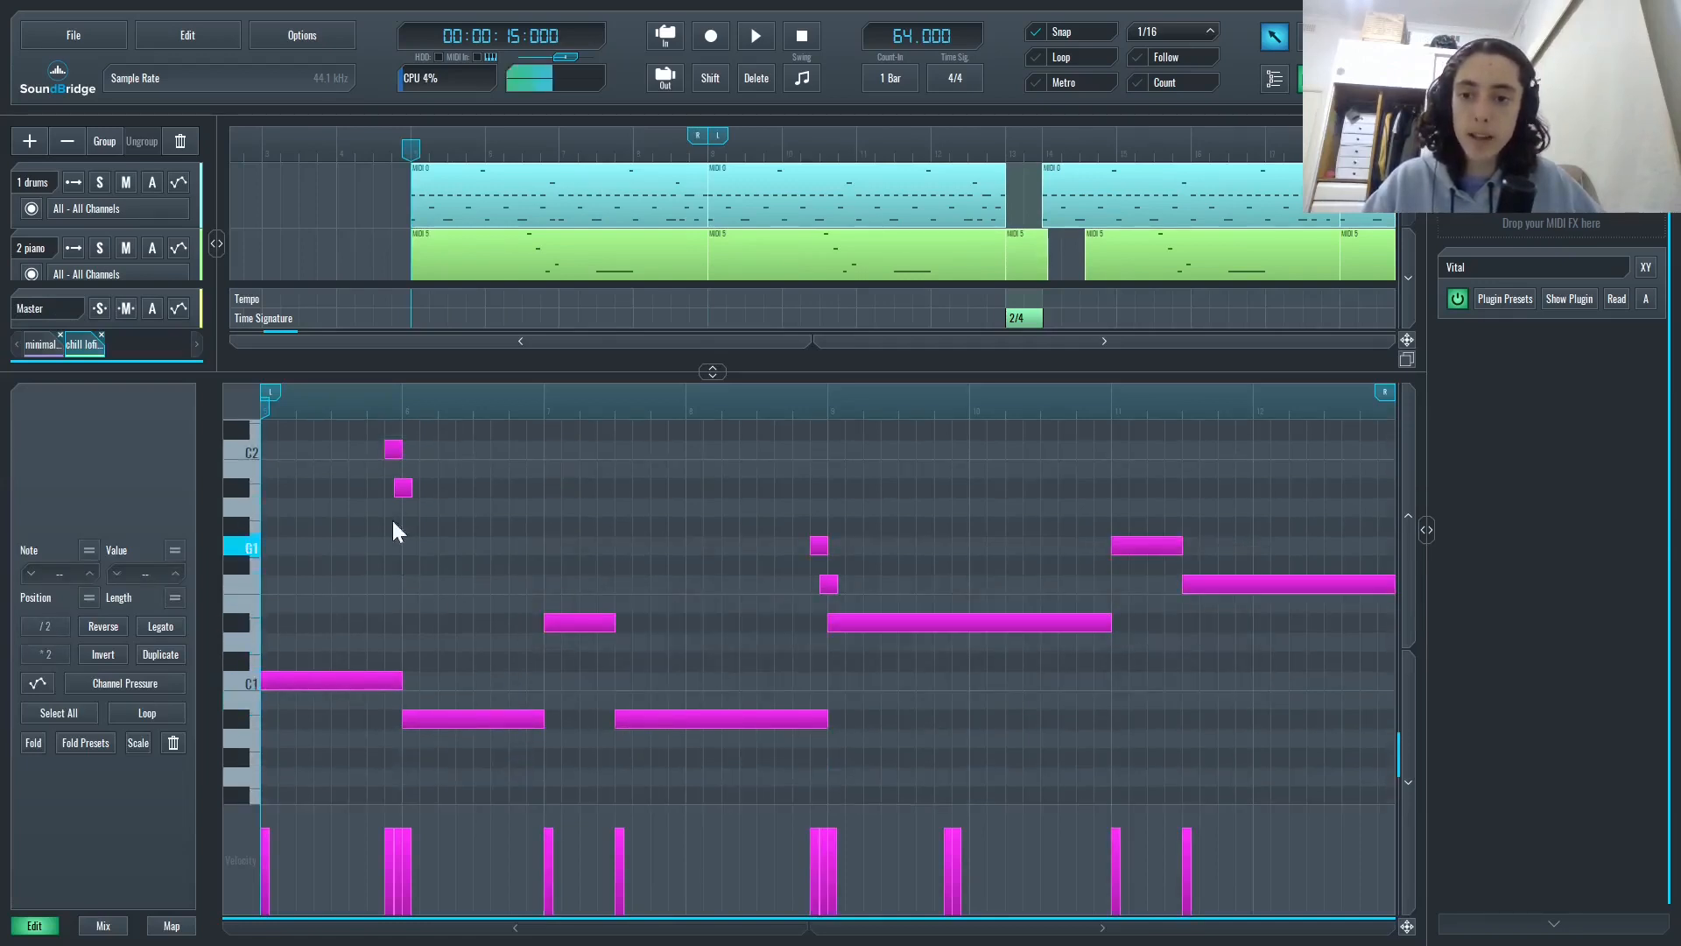
drag(351, 445, 236, 508)
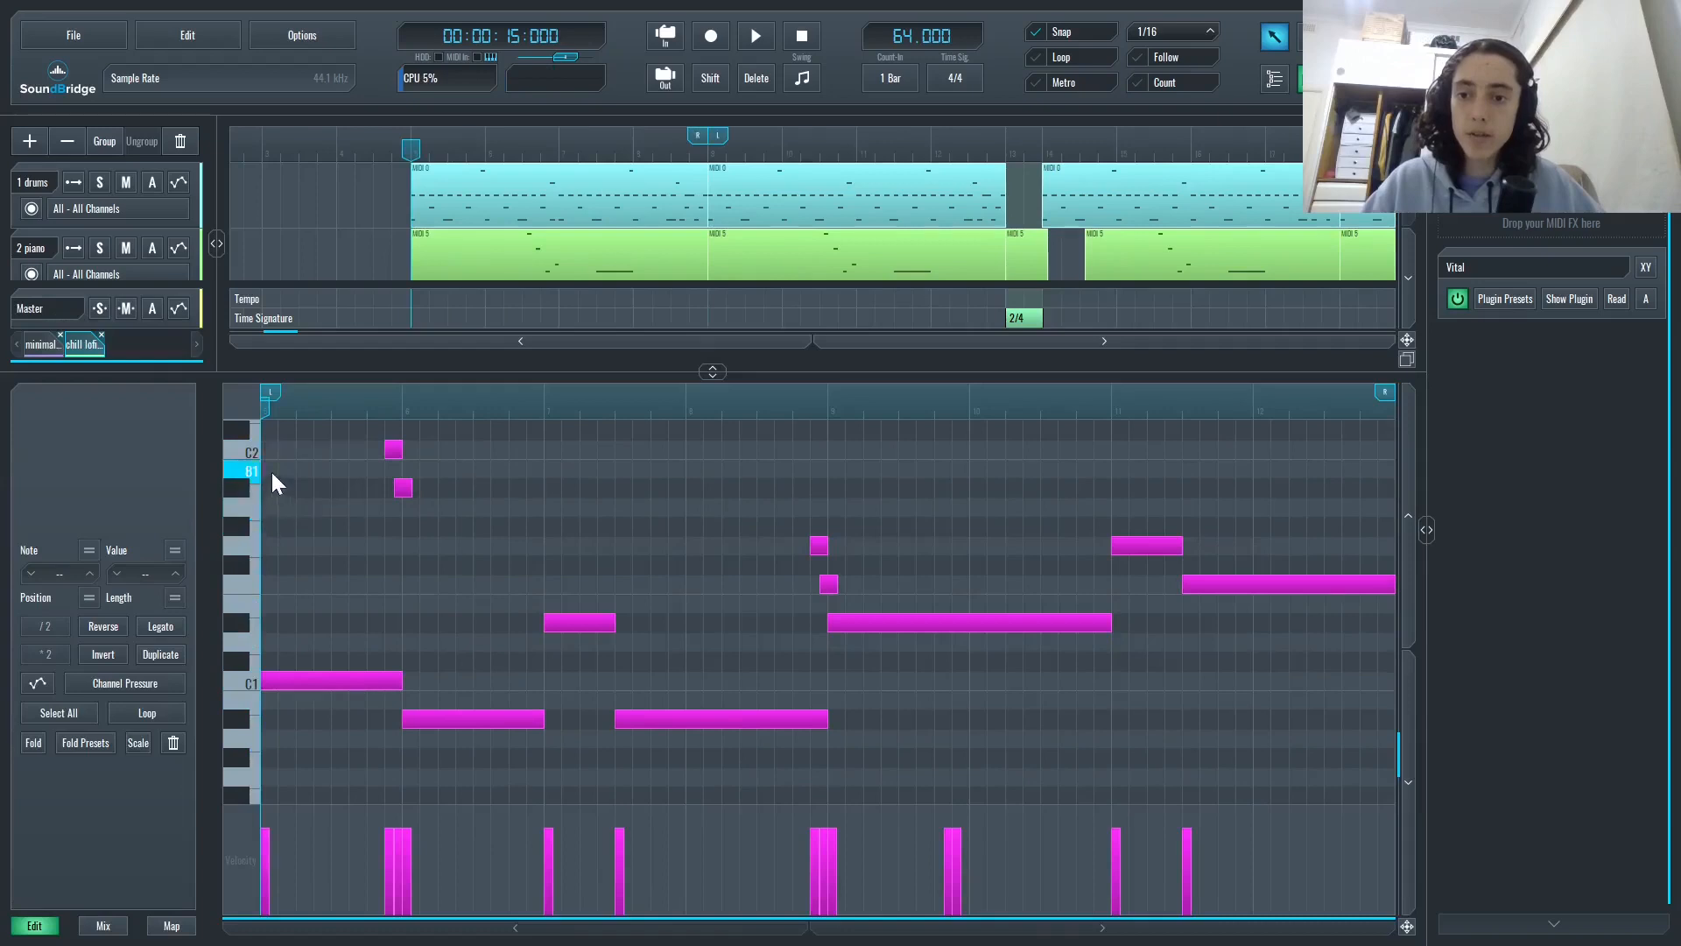
mouse_move(369, 554)
mouse_down()
mouse_move(438, 492)
mouse_move(394, 558)
mouse_up()
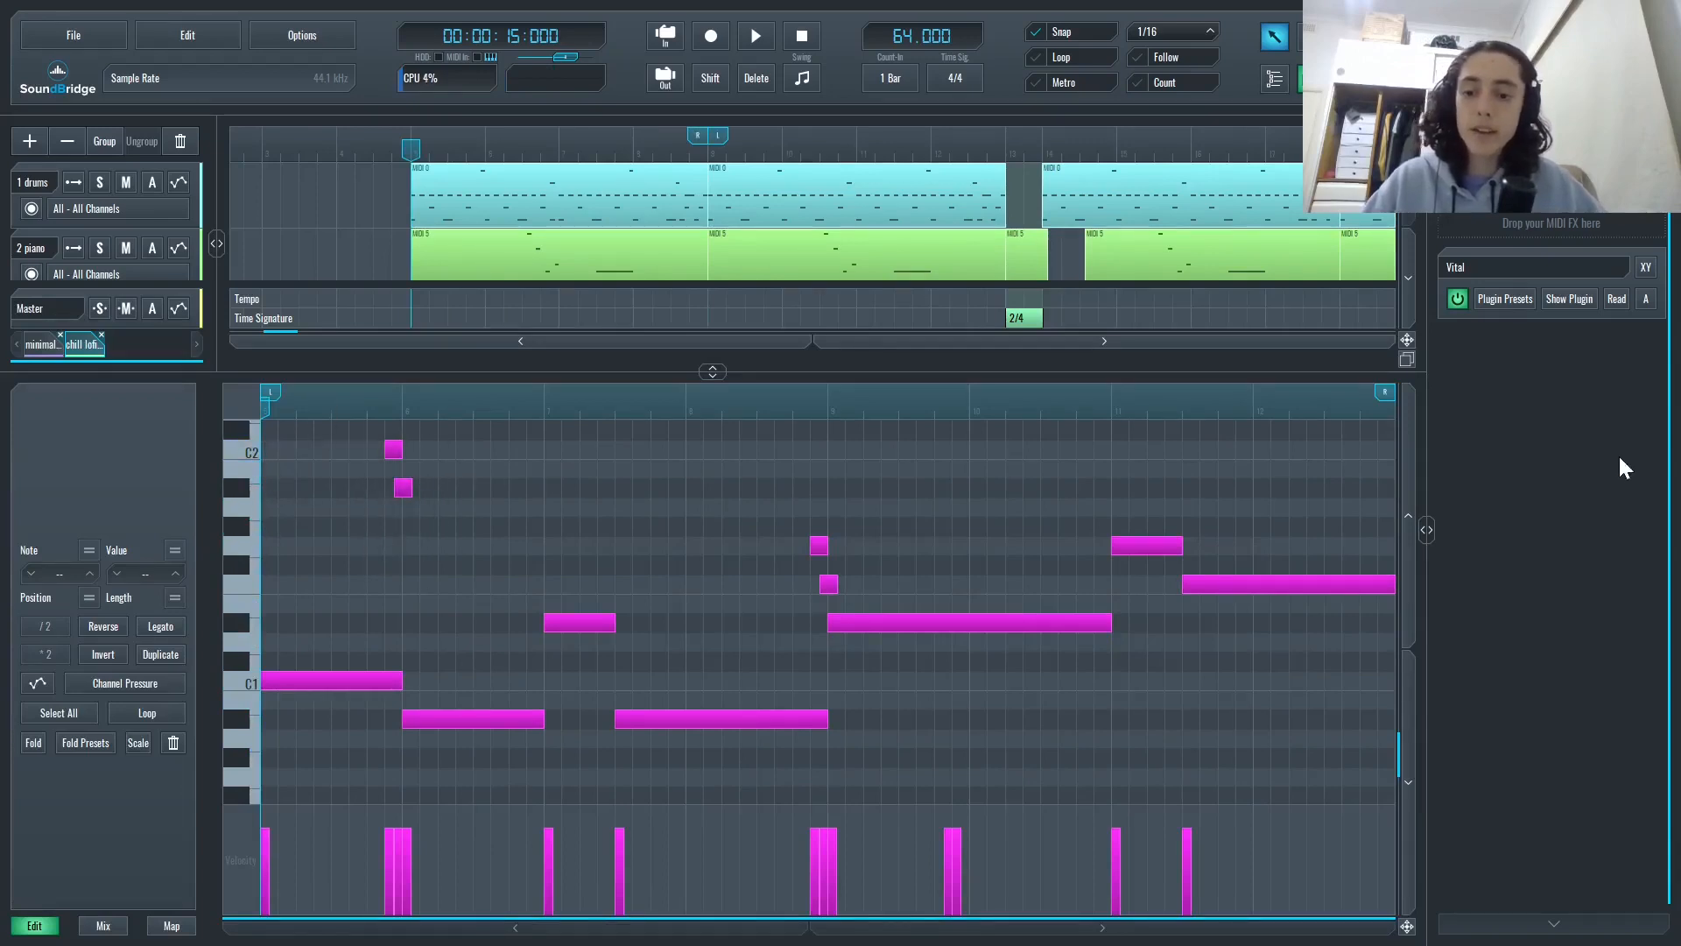
click(1352, 78)
- Solo the high and bass tracks and start playback from the first bass clip
click(99, 379)
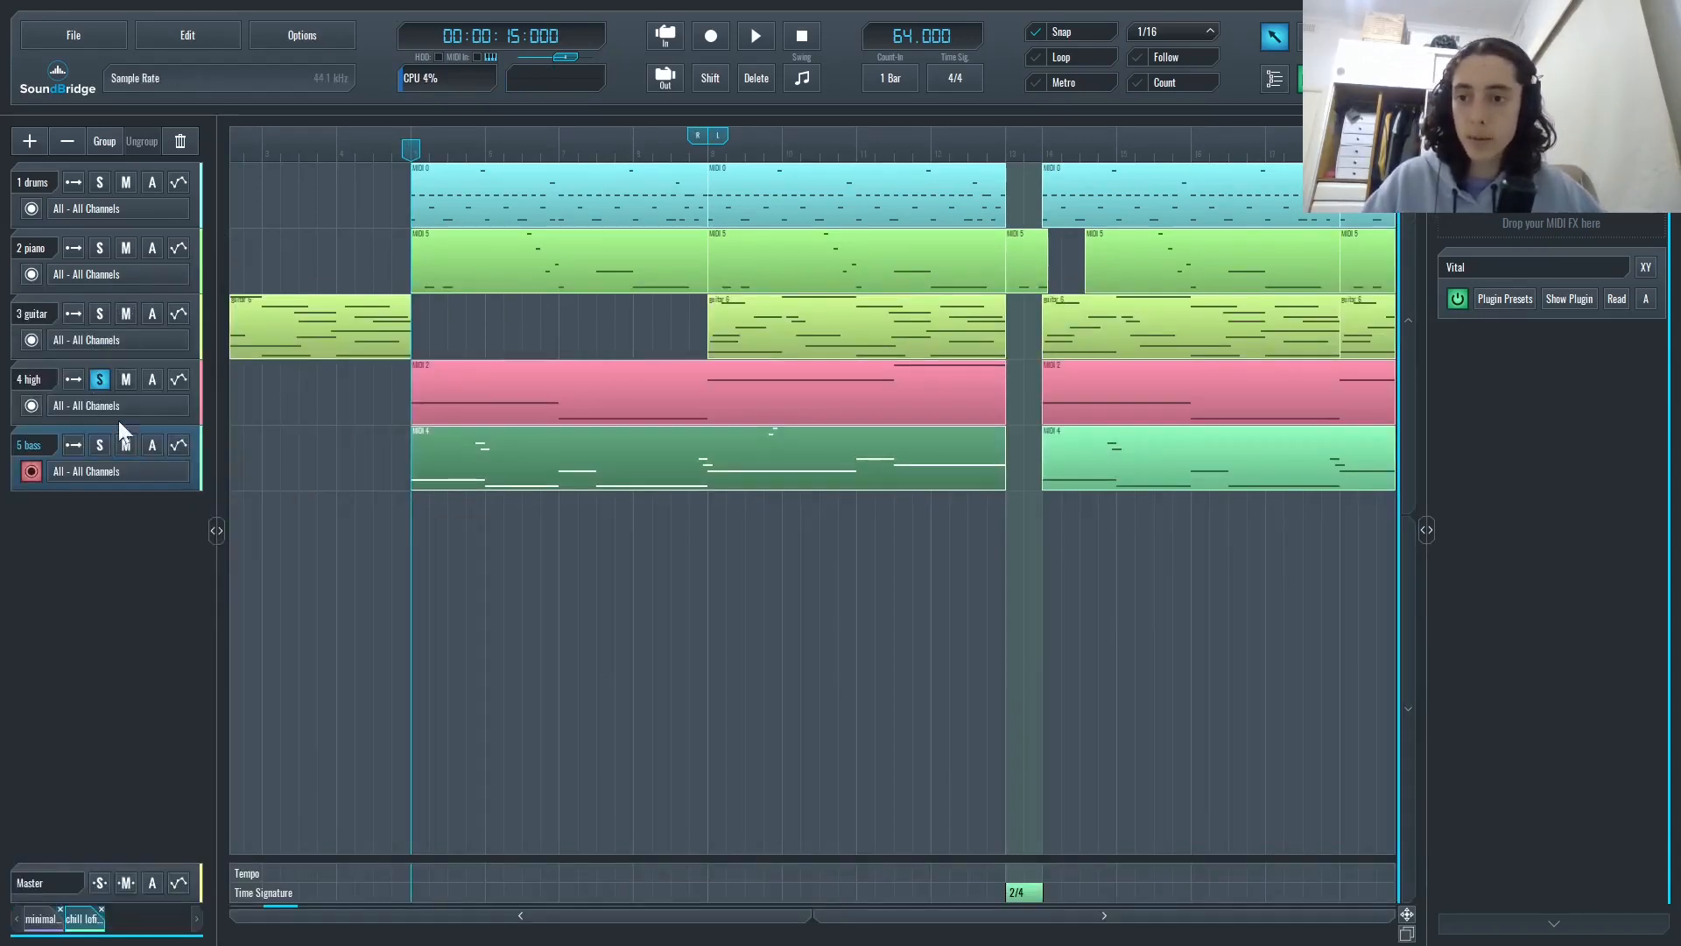
click(99, 446)
key(space)
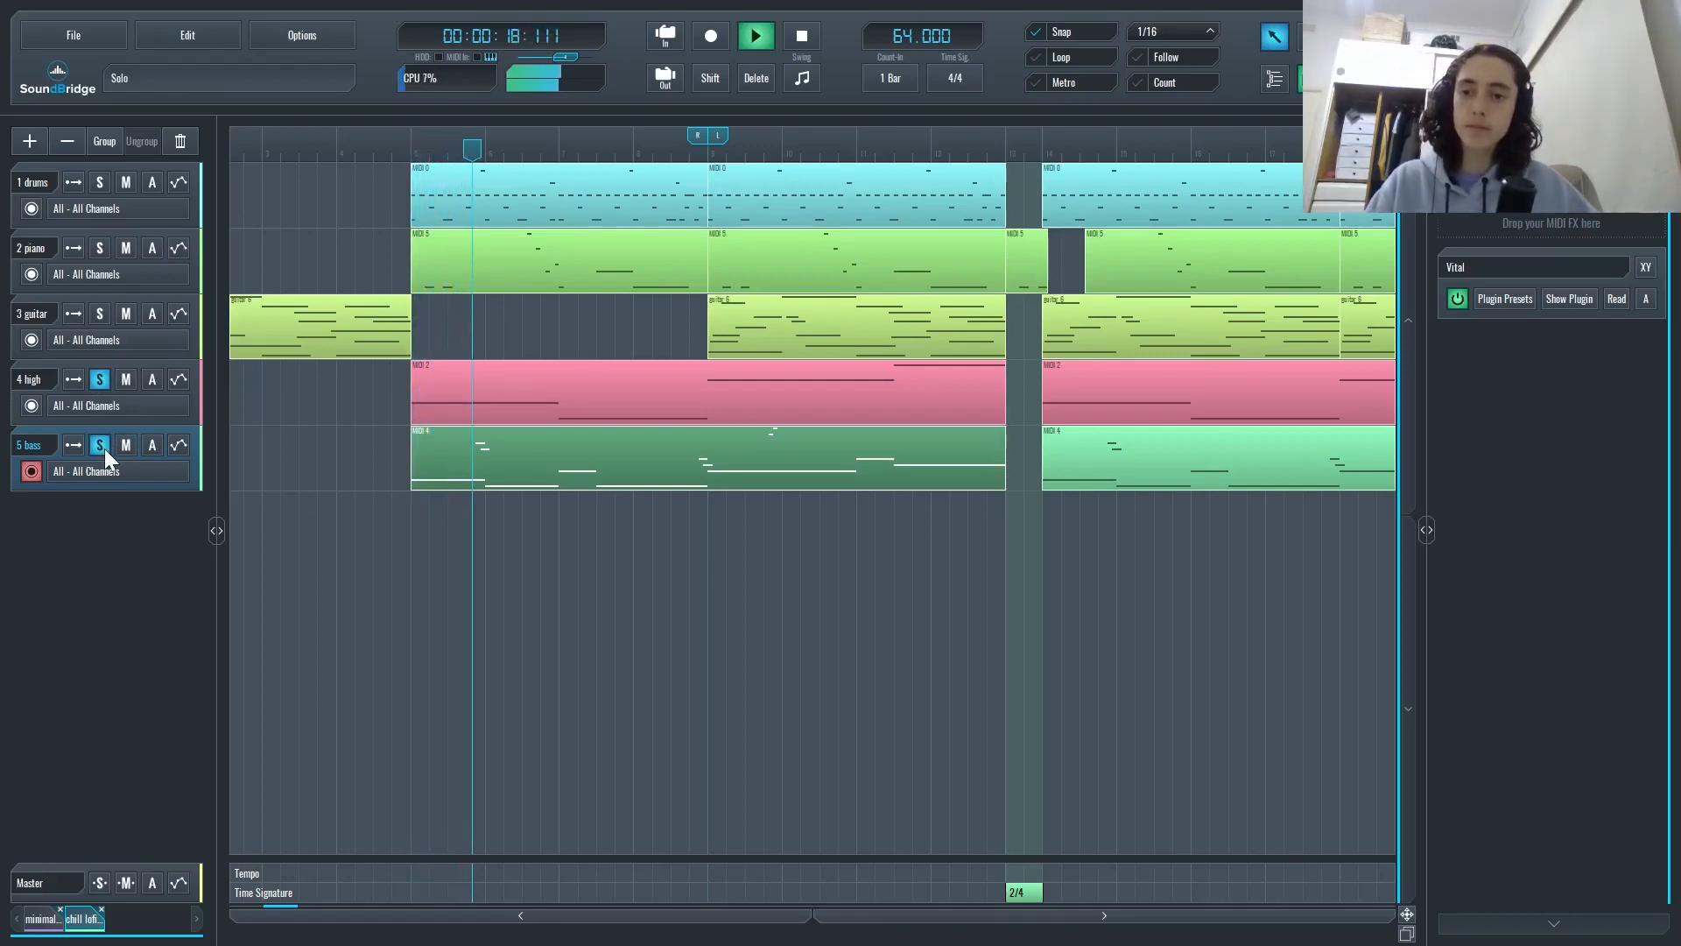
- Inspect the MIDI notes of the first high and bass clips while both tracks play, and stop playback
double_click(586, 402)
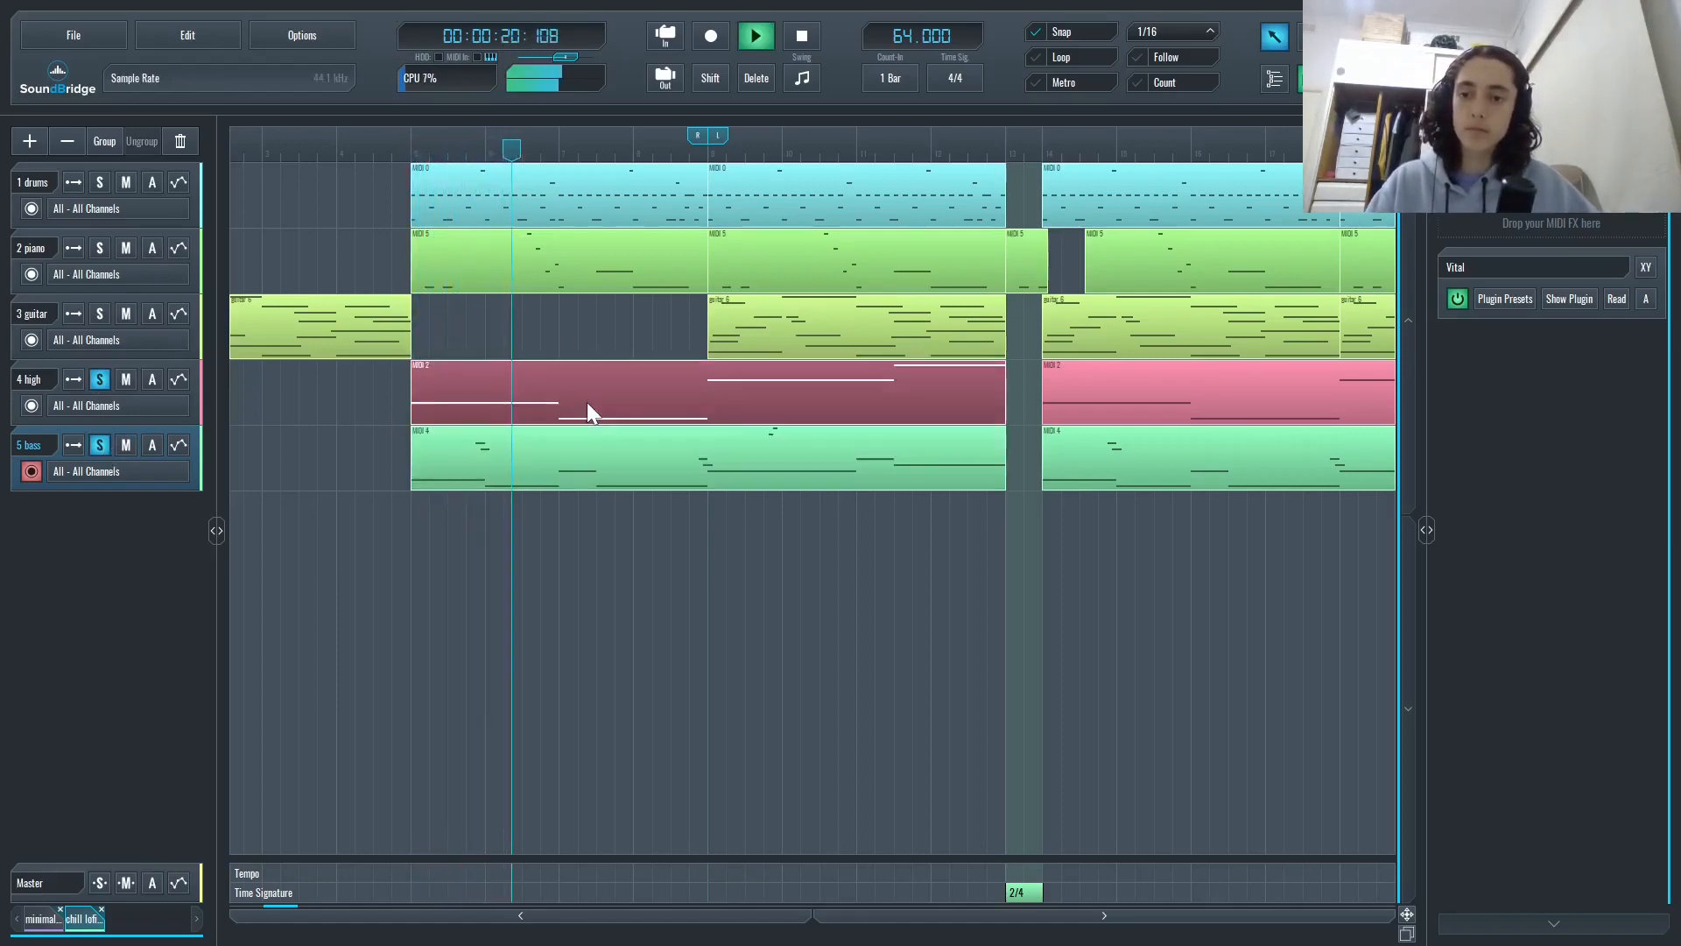
key(Escape)
double_click(508, 473)
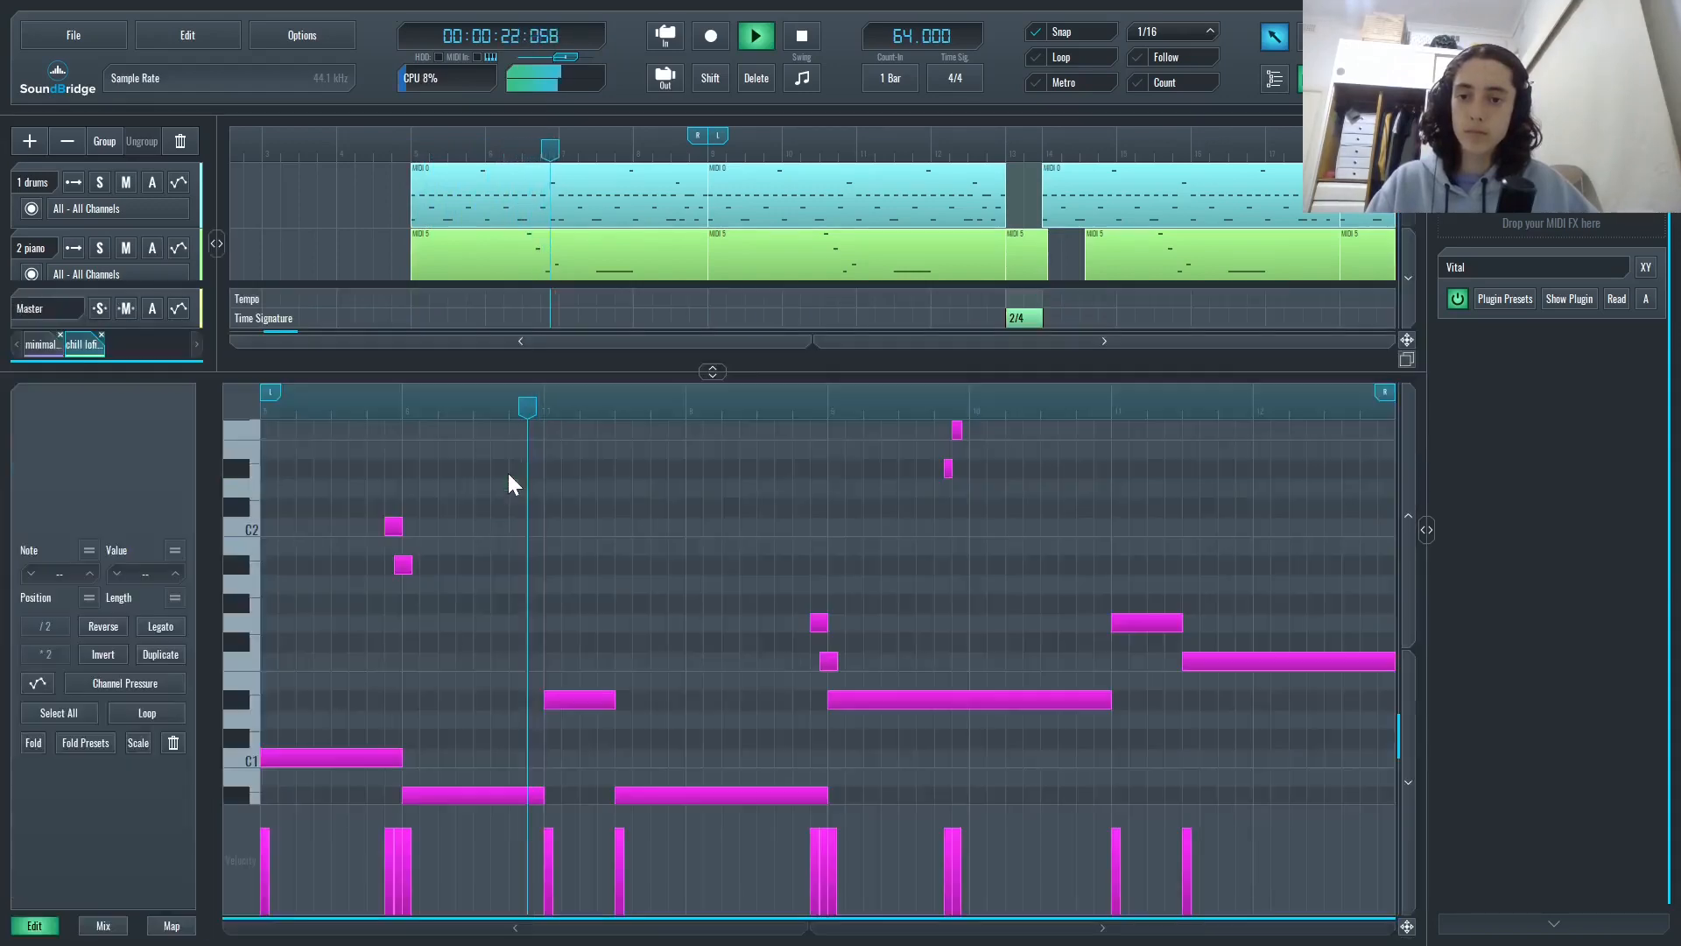
scroll(469, 756, down, 1)
key(Escape)
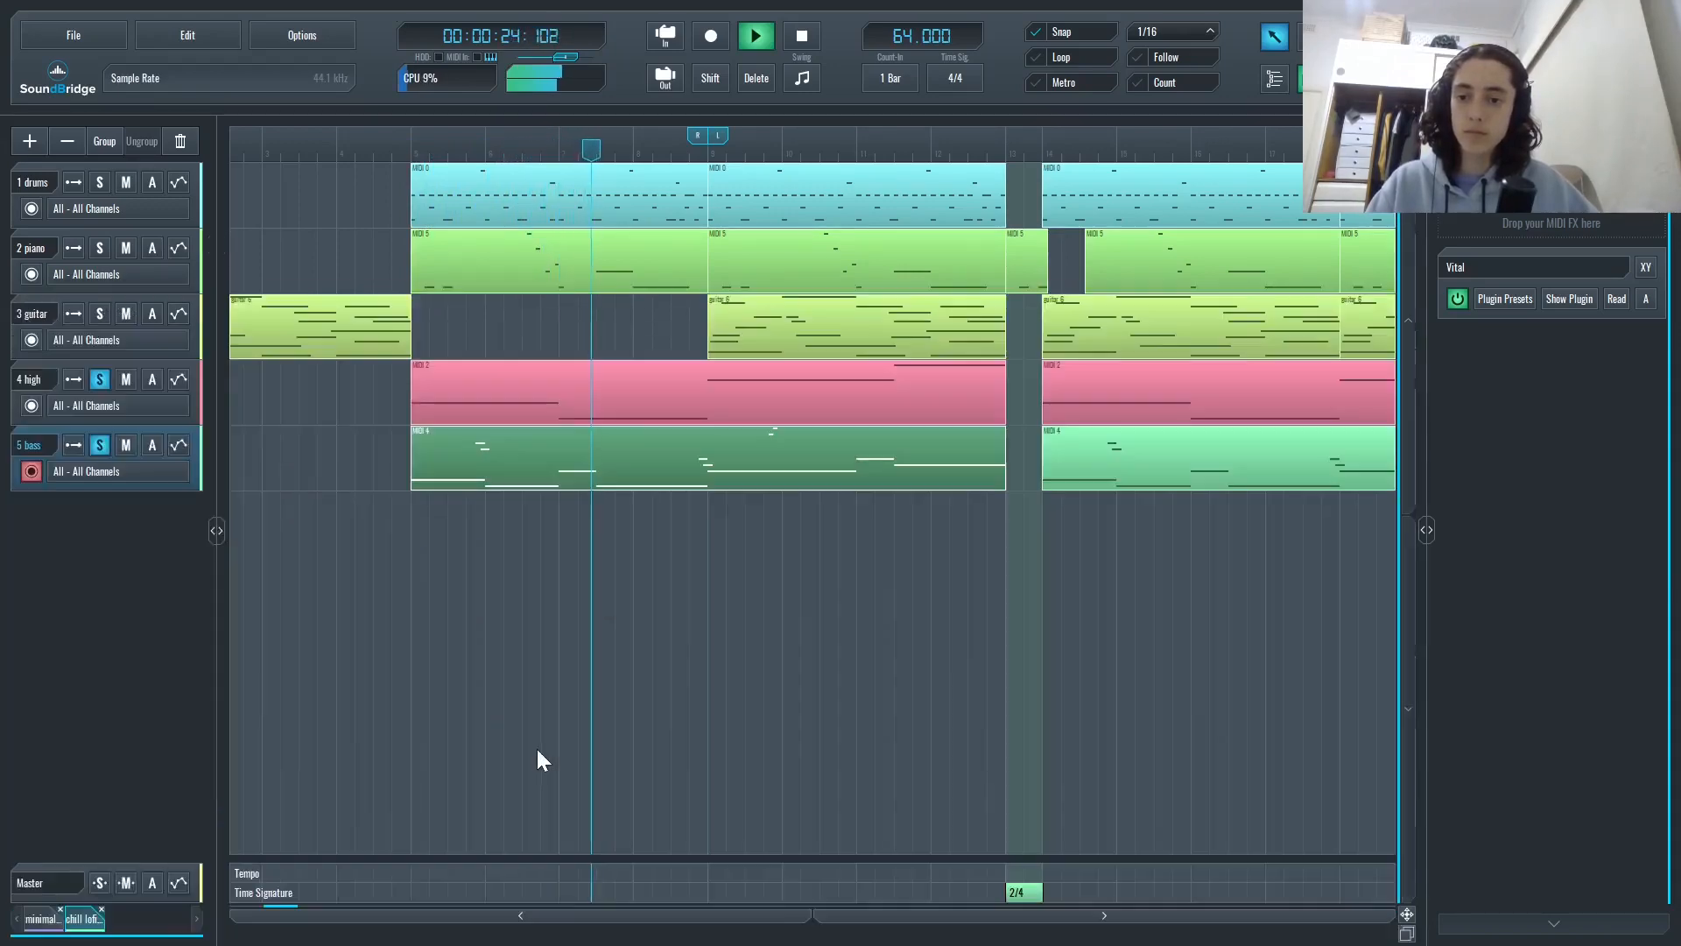
key(Escape)
key(Escape)
double_click(632, 418)
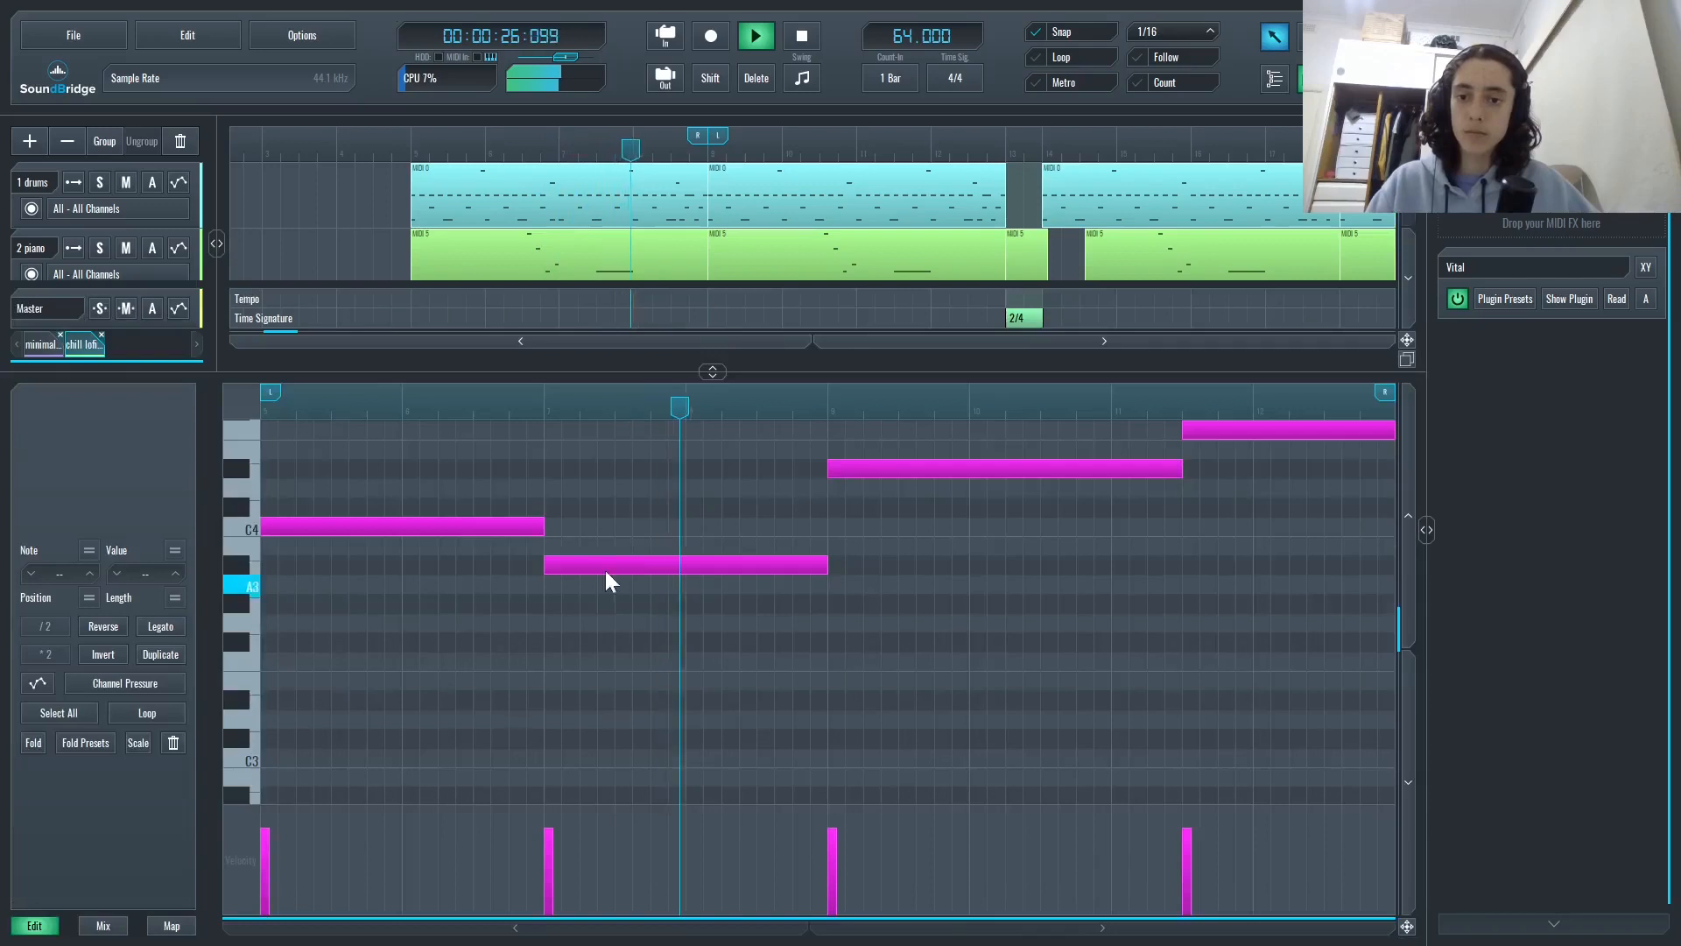
key(Escape)
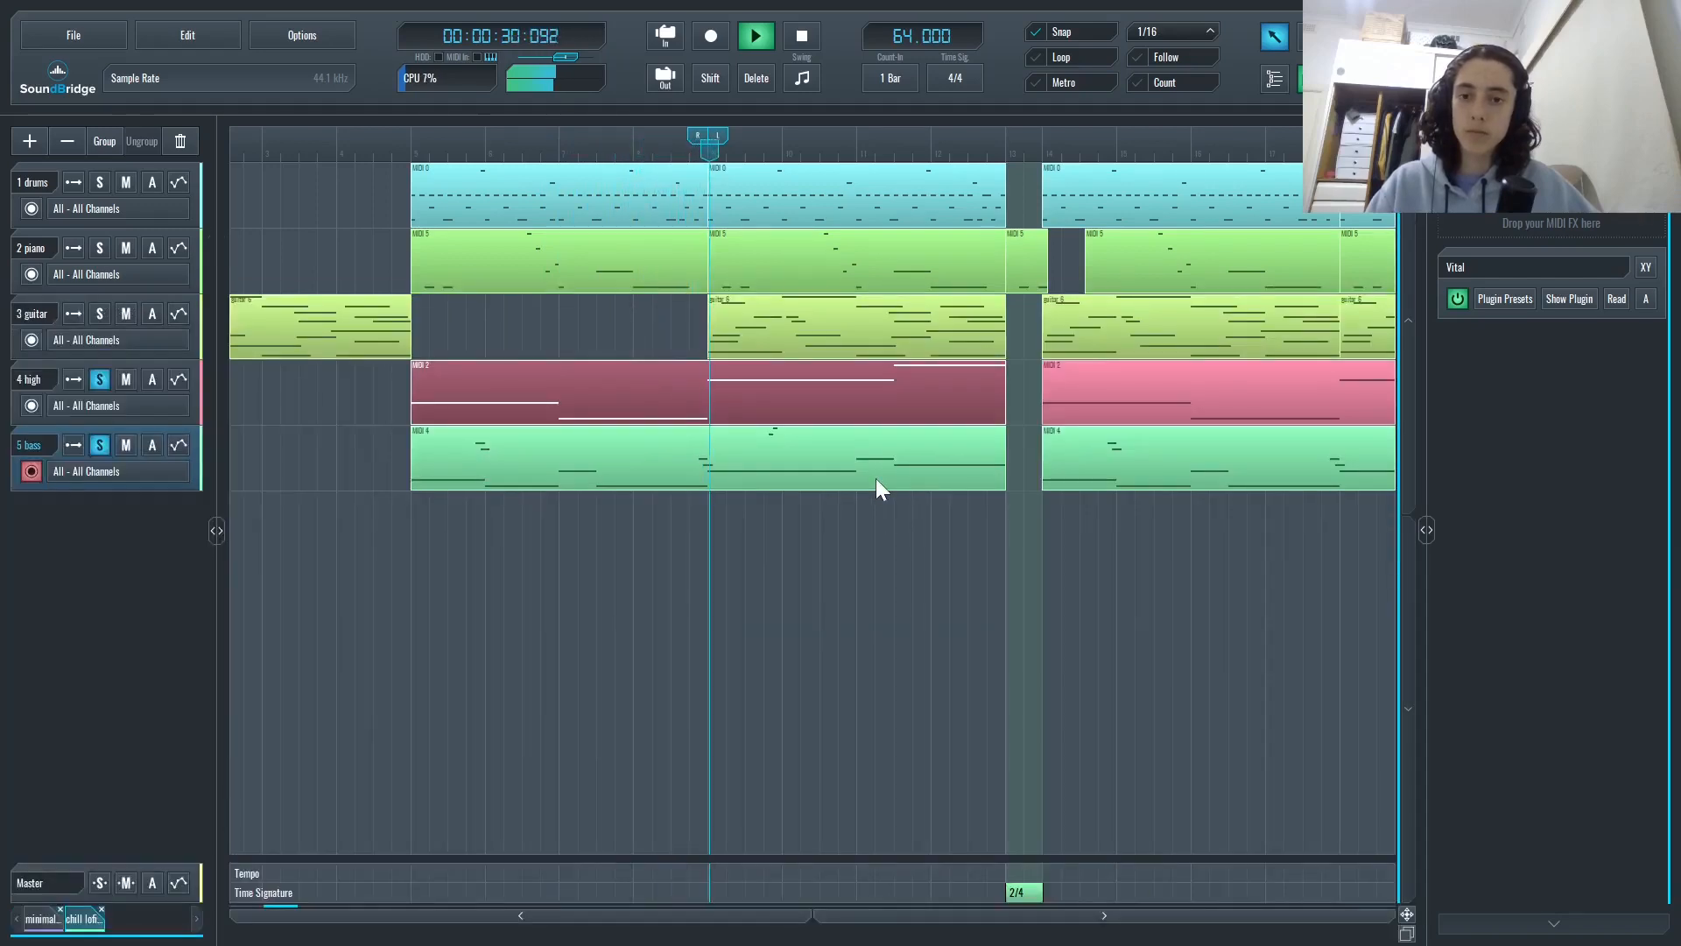
key(space)
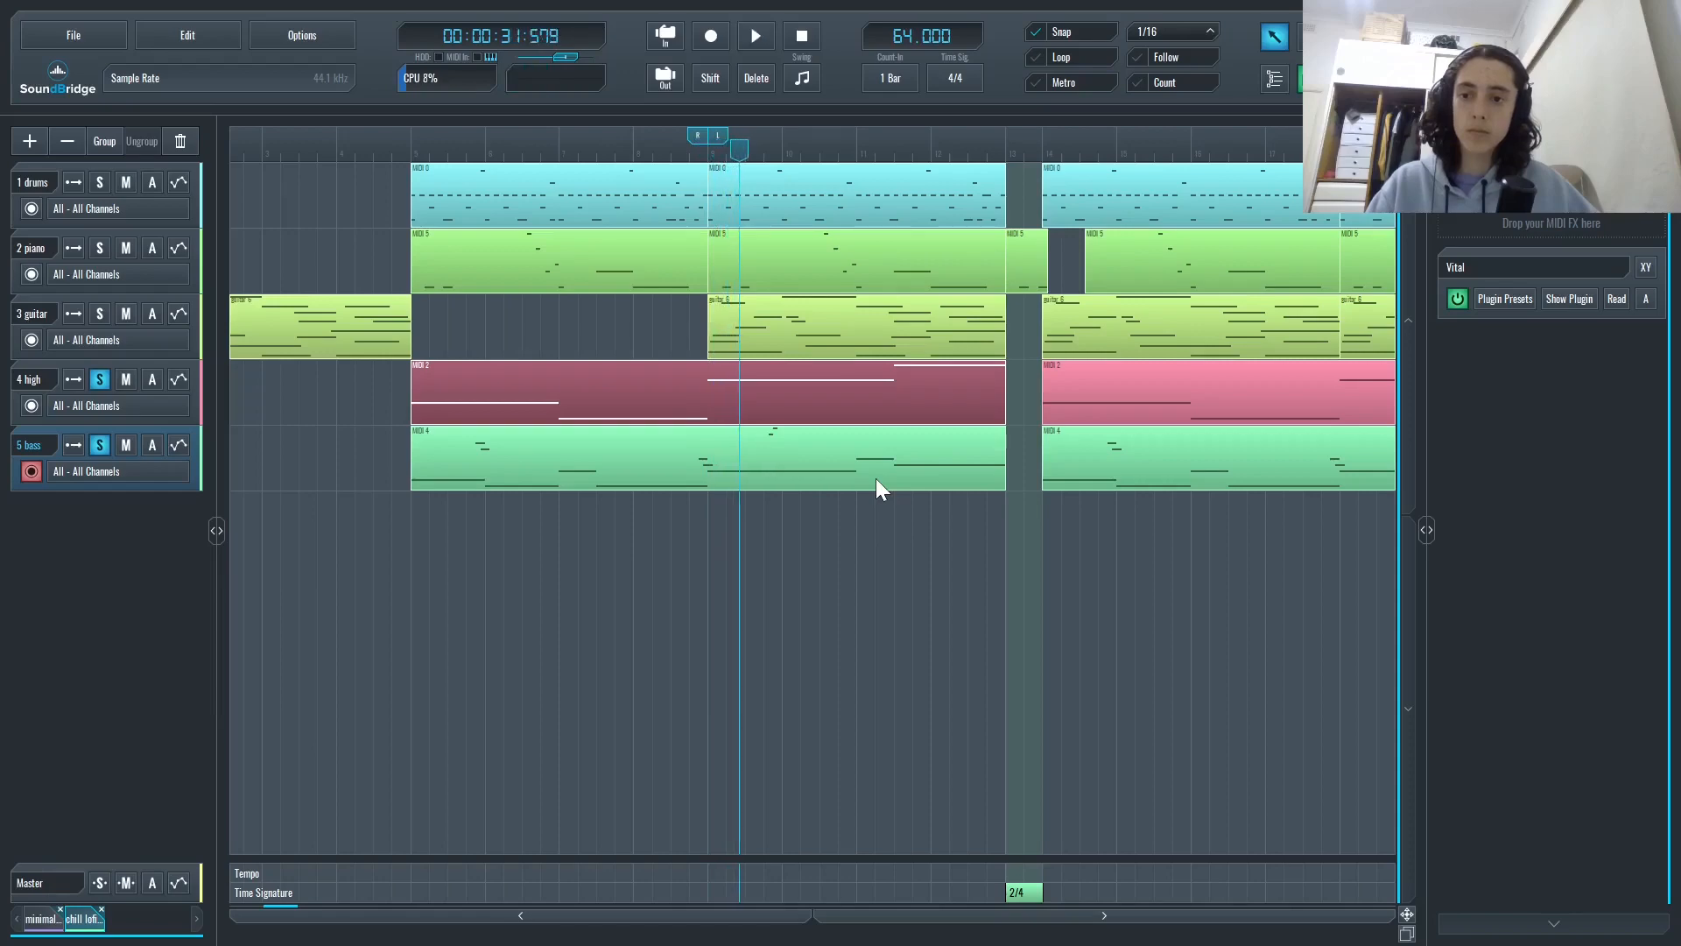
- Unsolo the bass and high tracks and highlight each track's first clip in turn
click(99, 445)
click(99, 381)
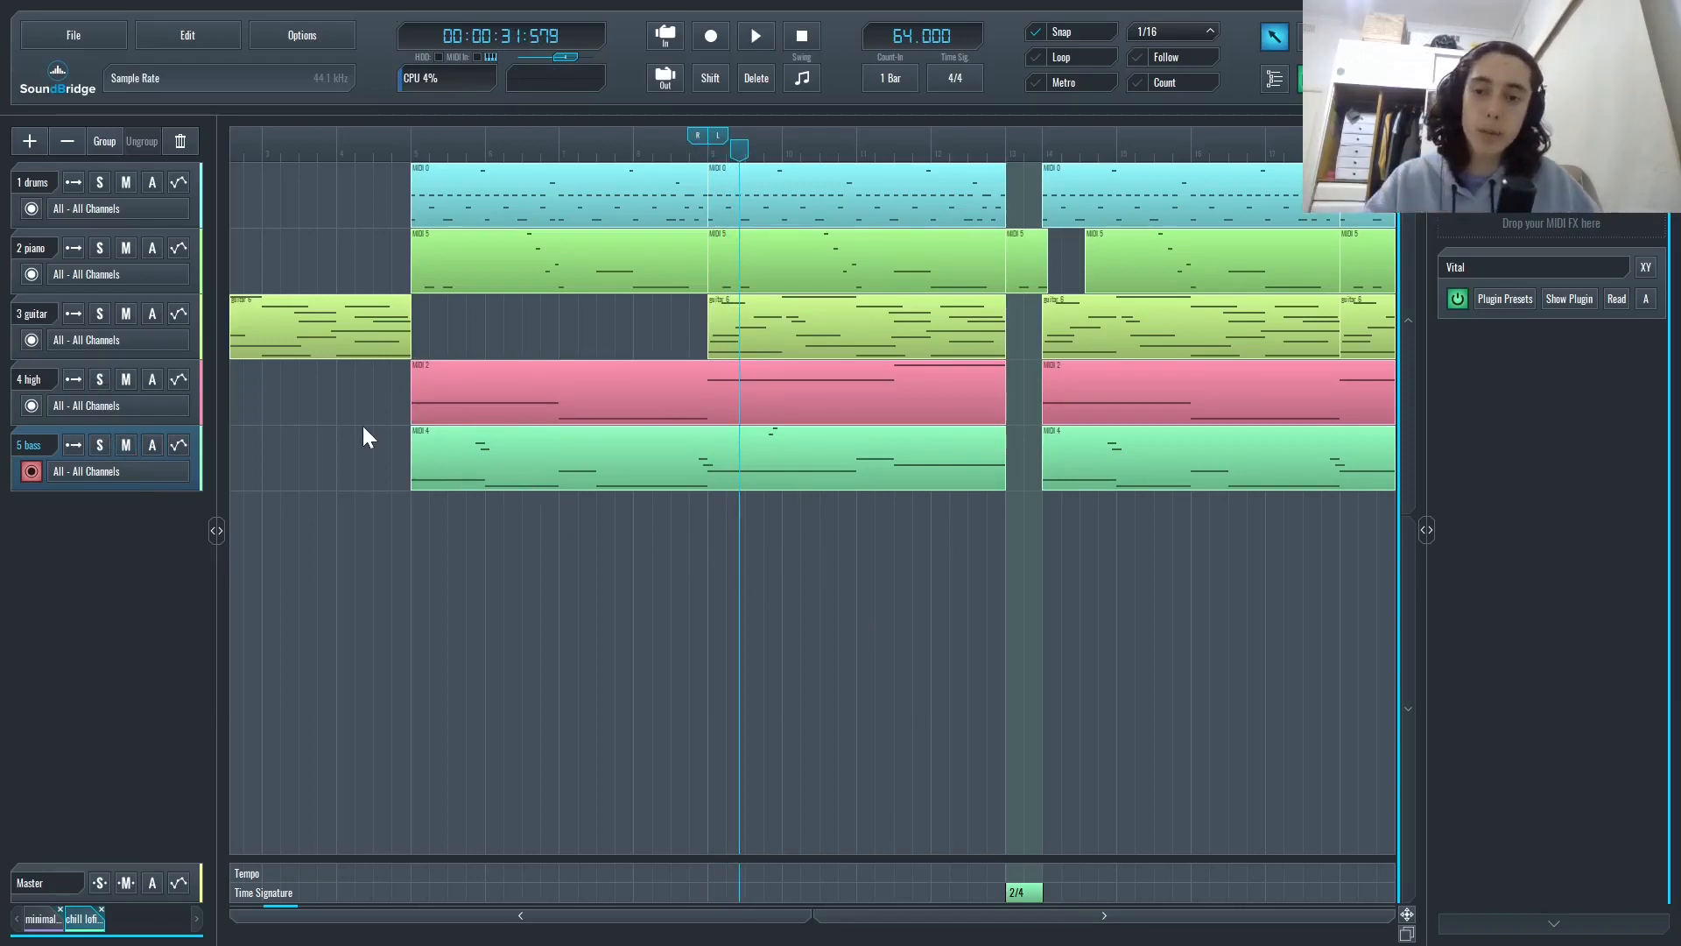
drag(337, 409, 323, 497)
drag(370, 401, 373, 476)
drag(334, 496, 884, 494)
drag(358, 384, 513, 375)
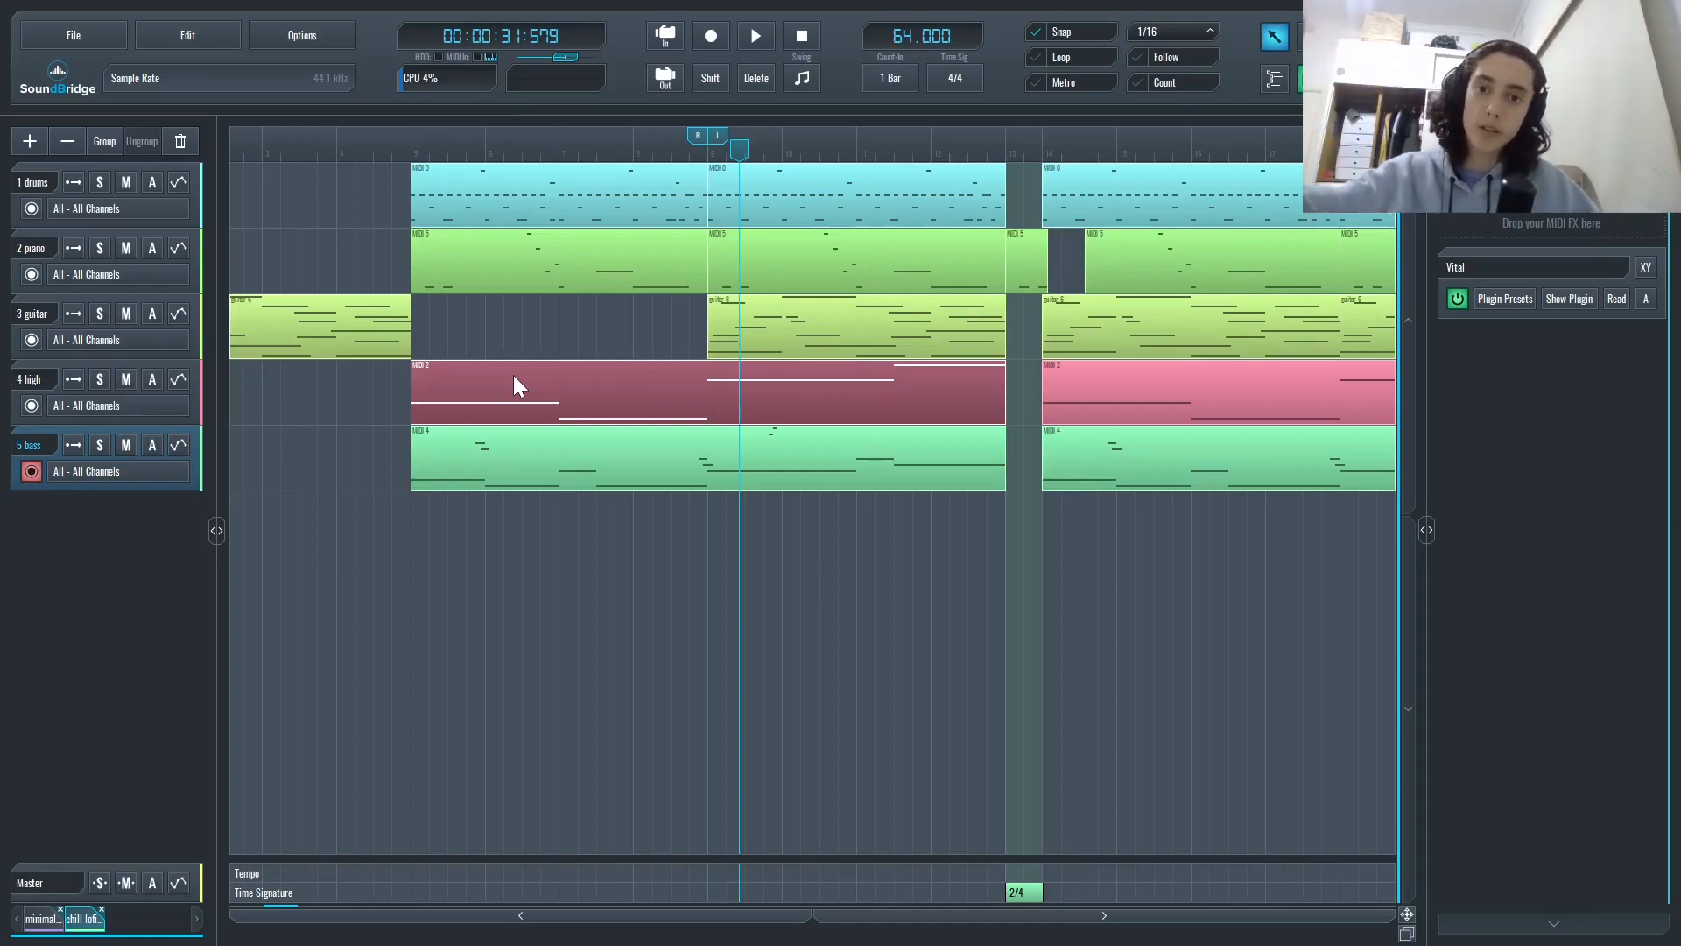
click(250, 402)
drag(255, 398, 665, 391)
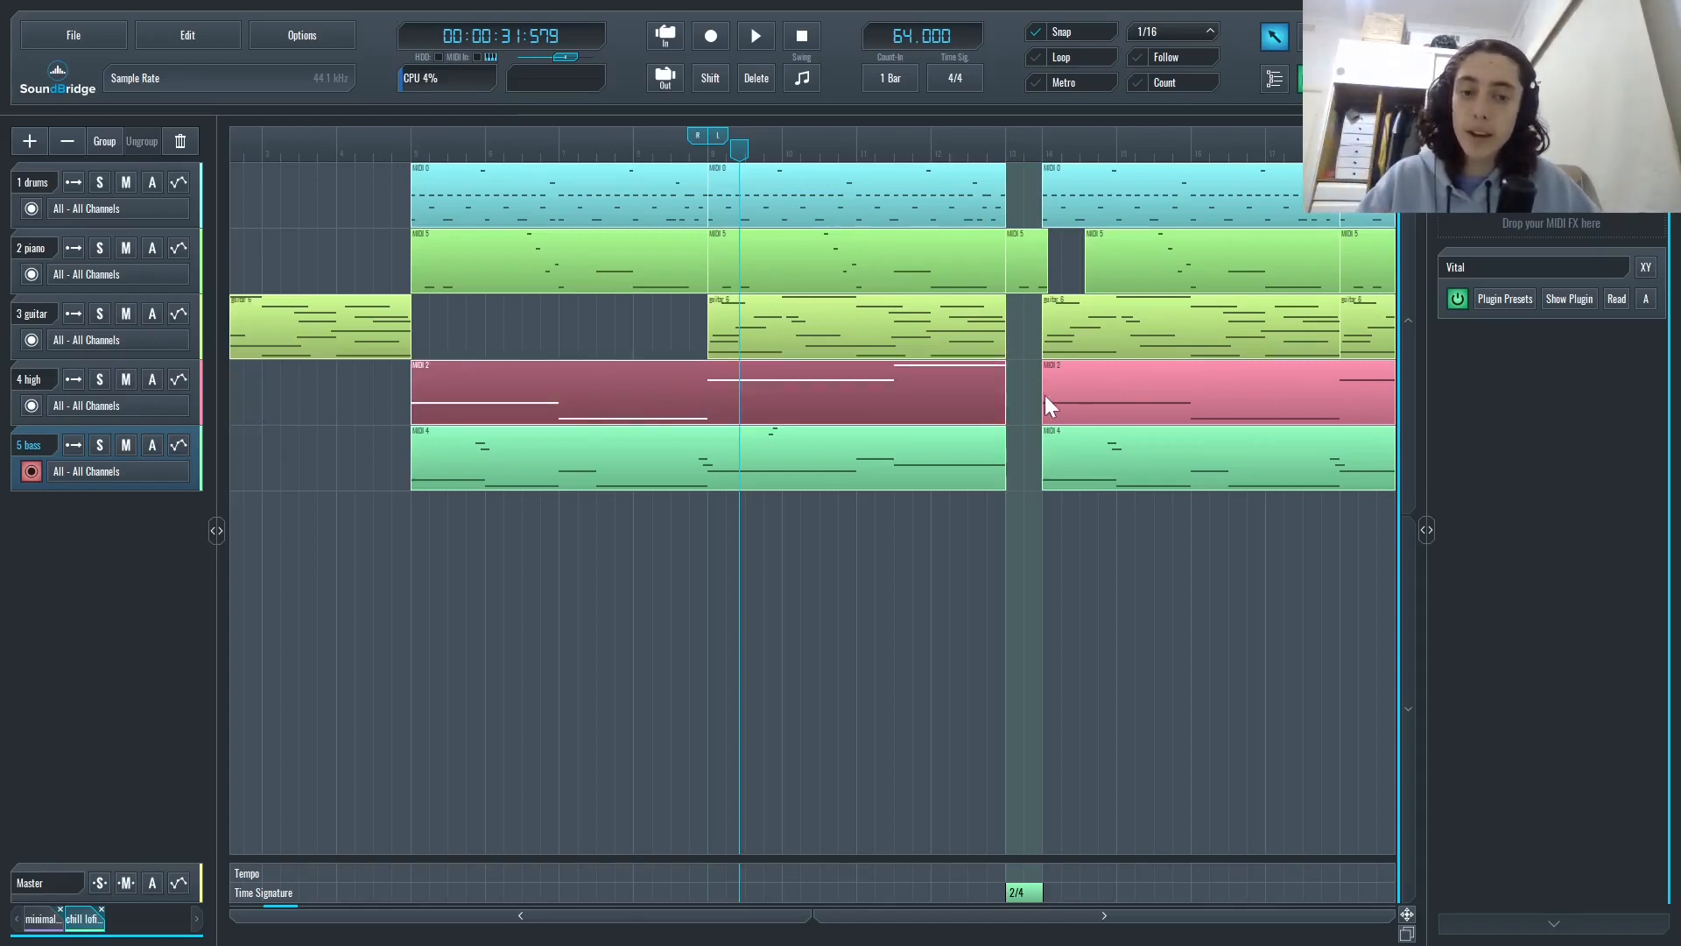
drag(1023, 478, 879, 490)
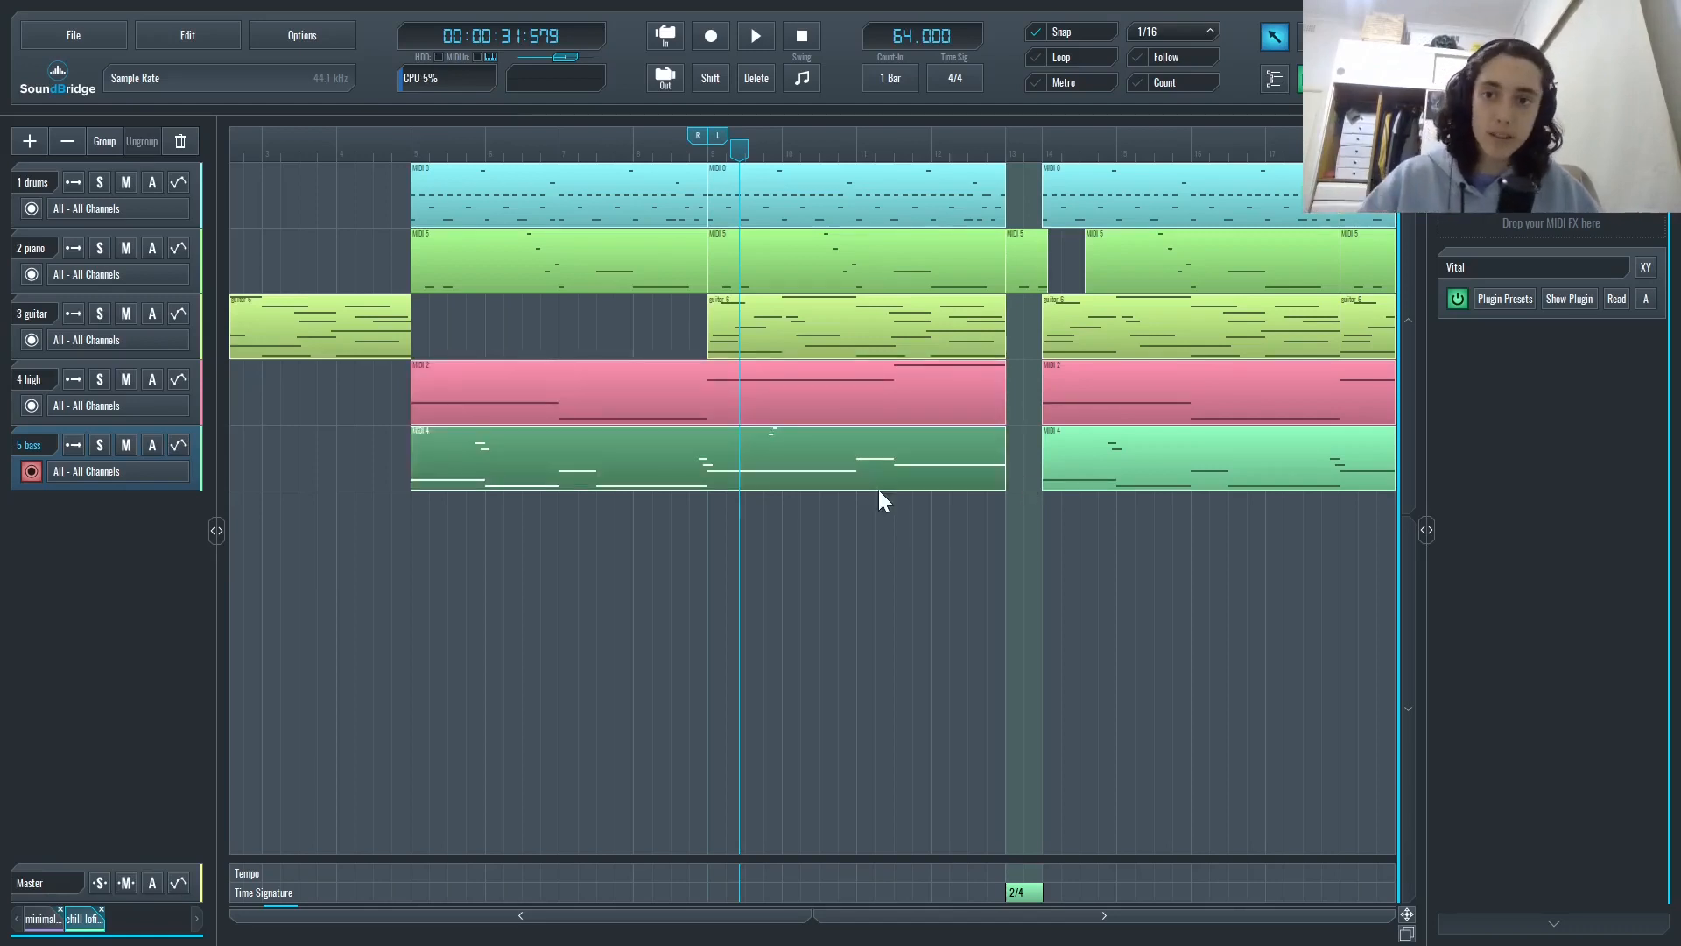
click(887, 603)
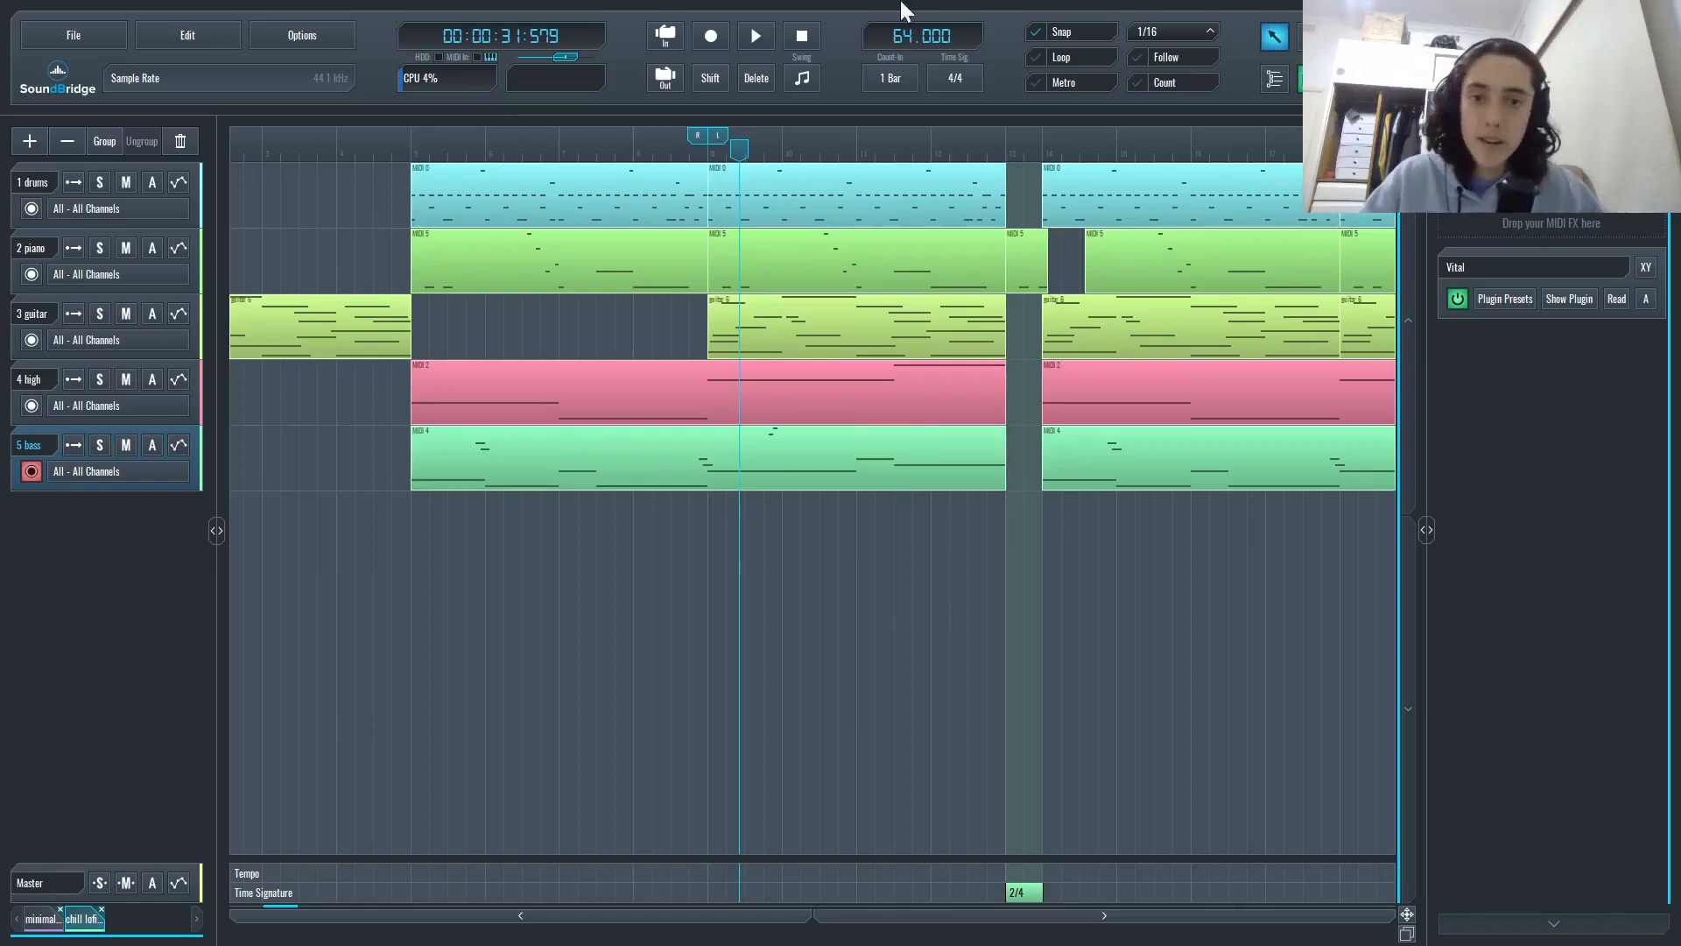
- Highlight the high and bass clips in the section after the second 2/4 bar and in the ending section
drag(976, 676, 565, 390)
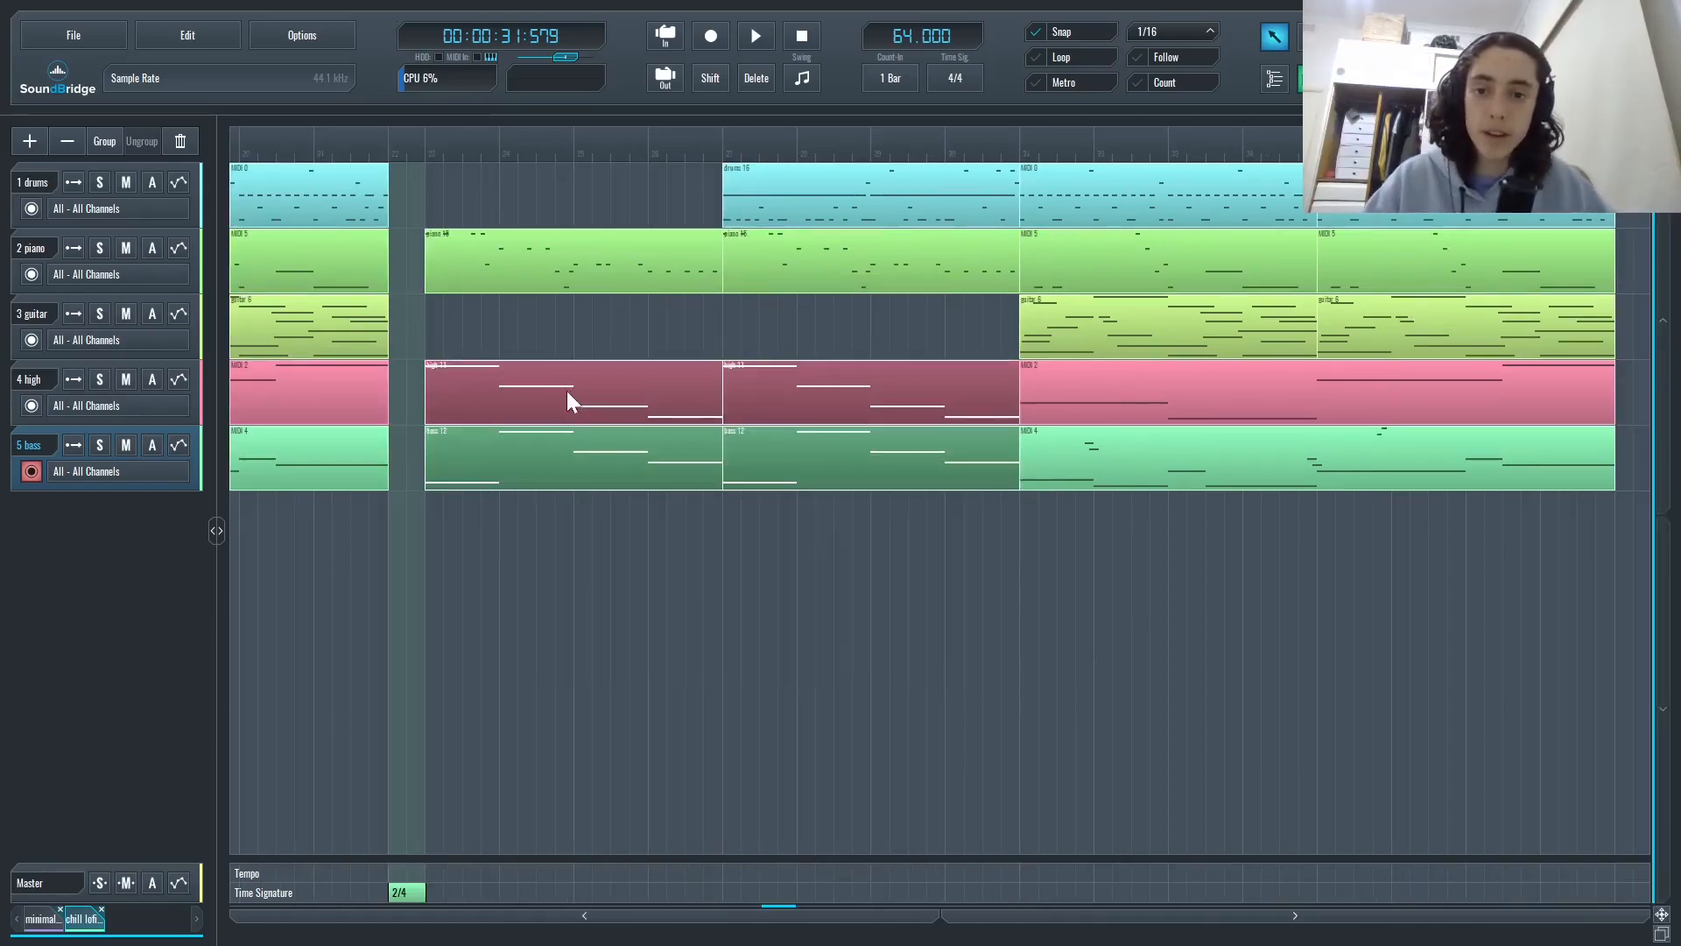
click(995, 631)
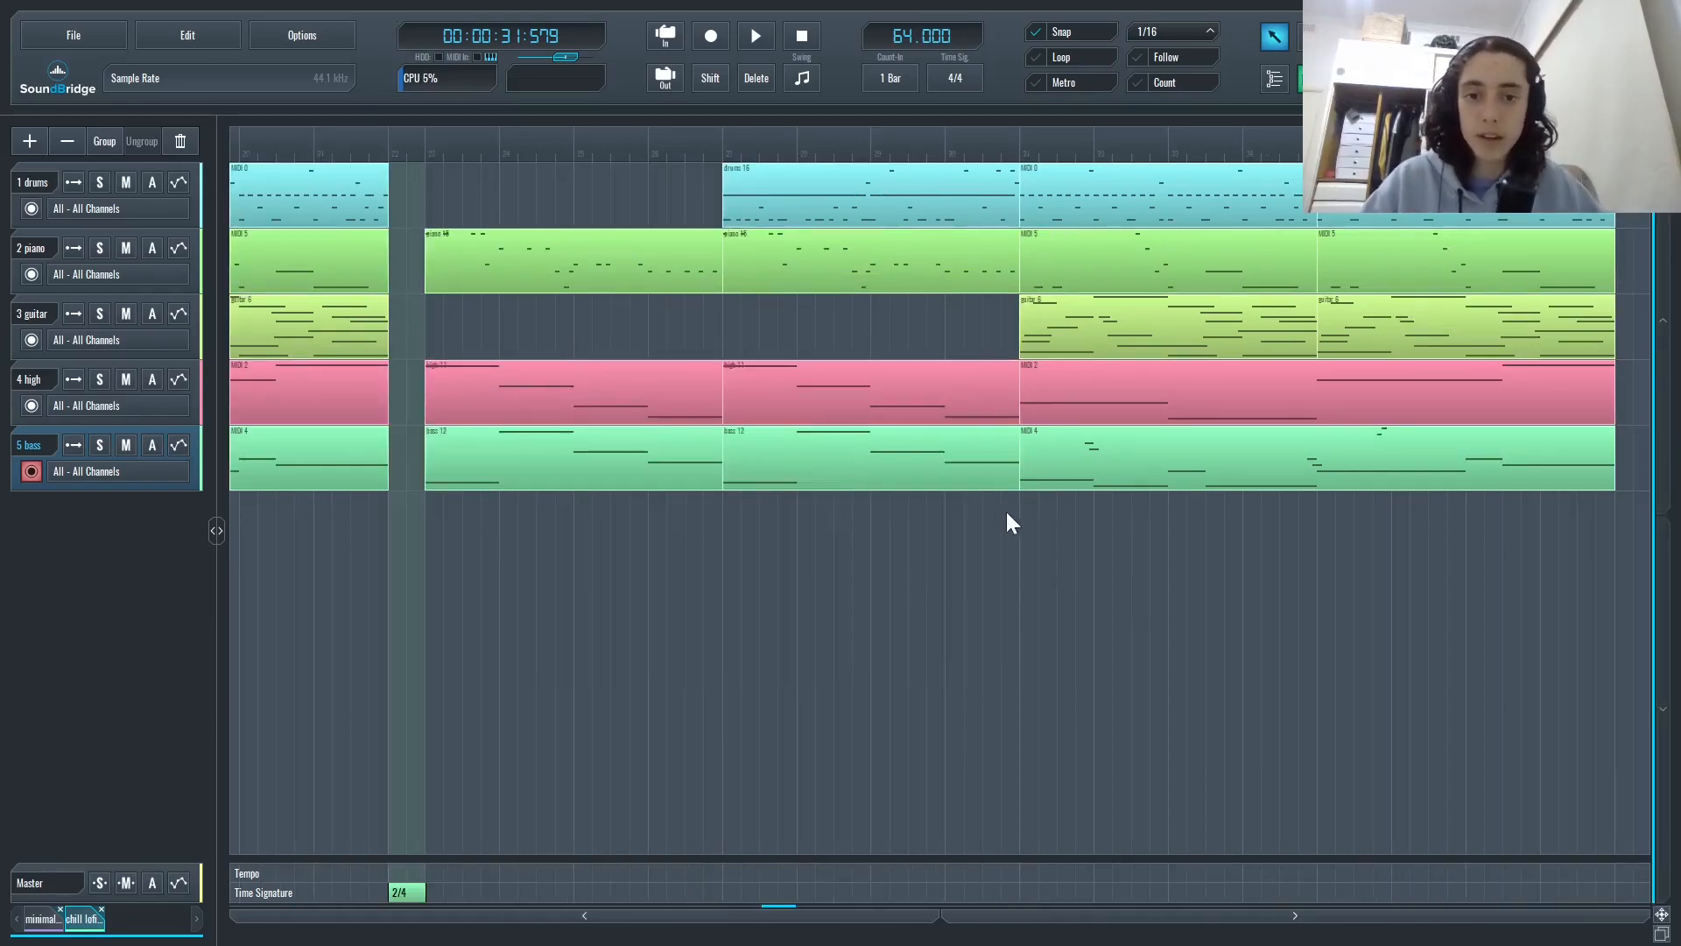
drag(1137, 563, 1411, 460)
click(1355, 561)
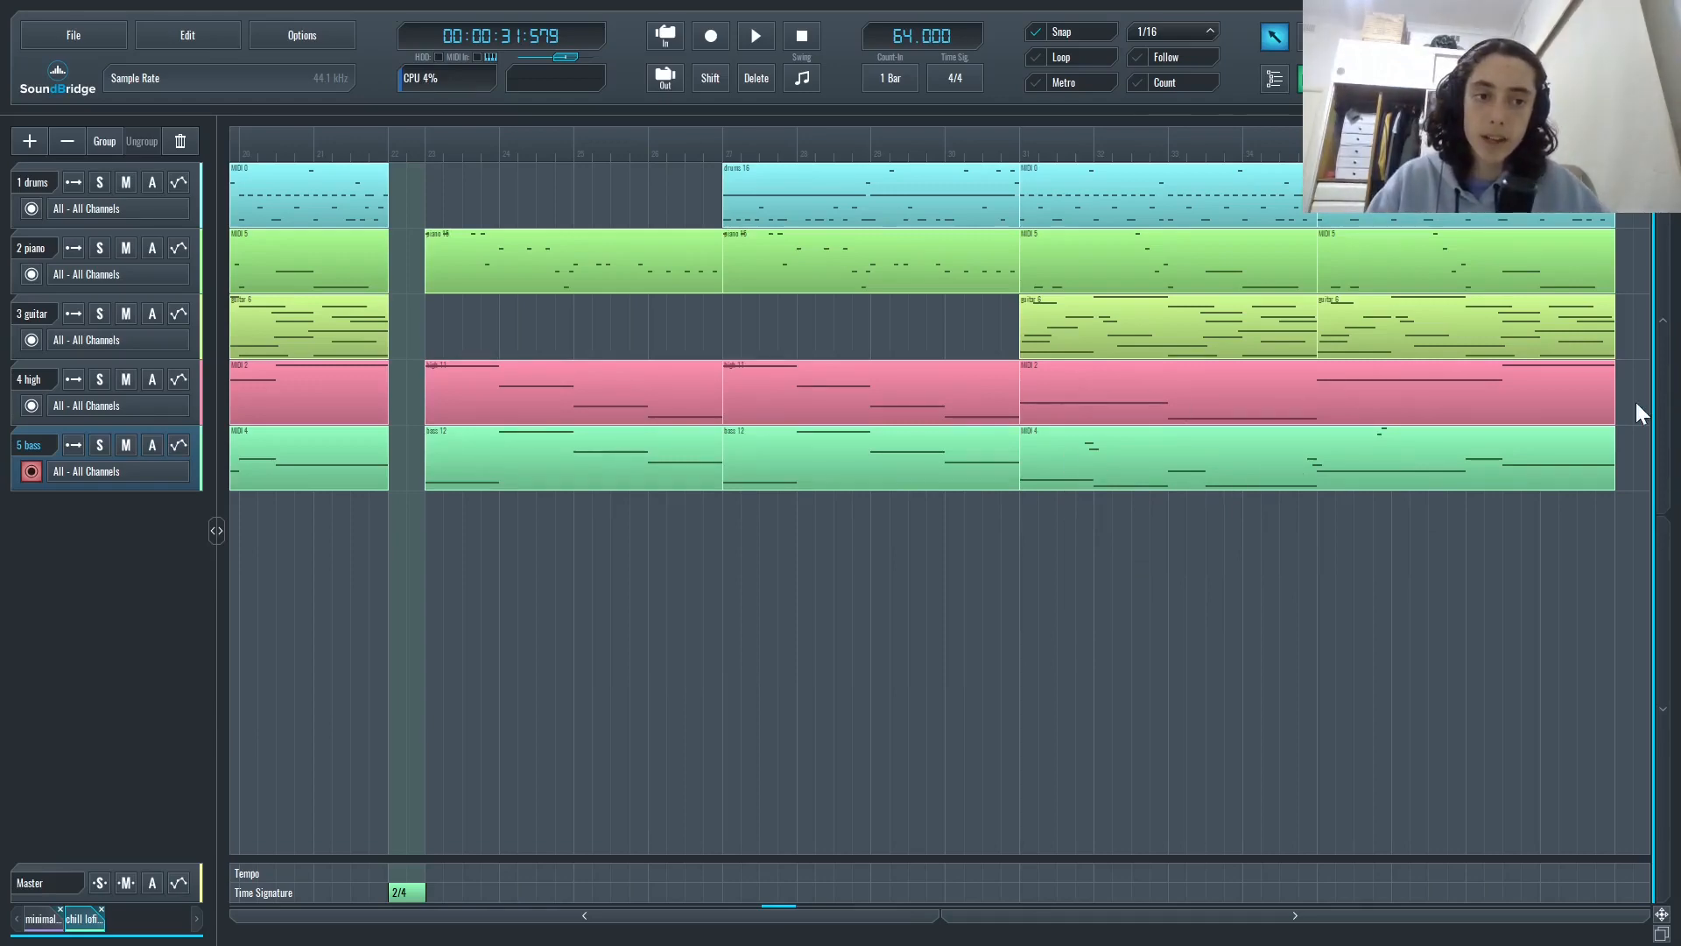
drag(1636, 402, 1060, 397)
click(753, 338)
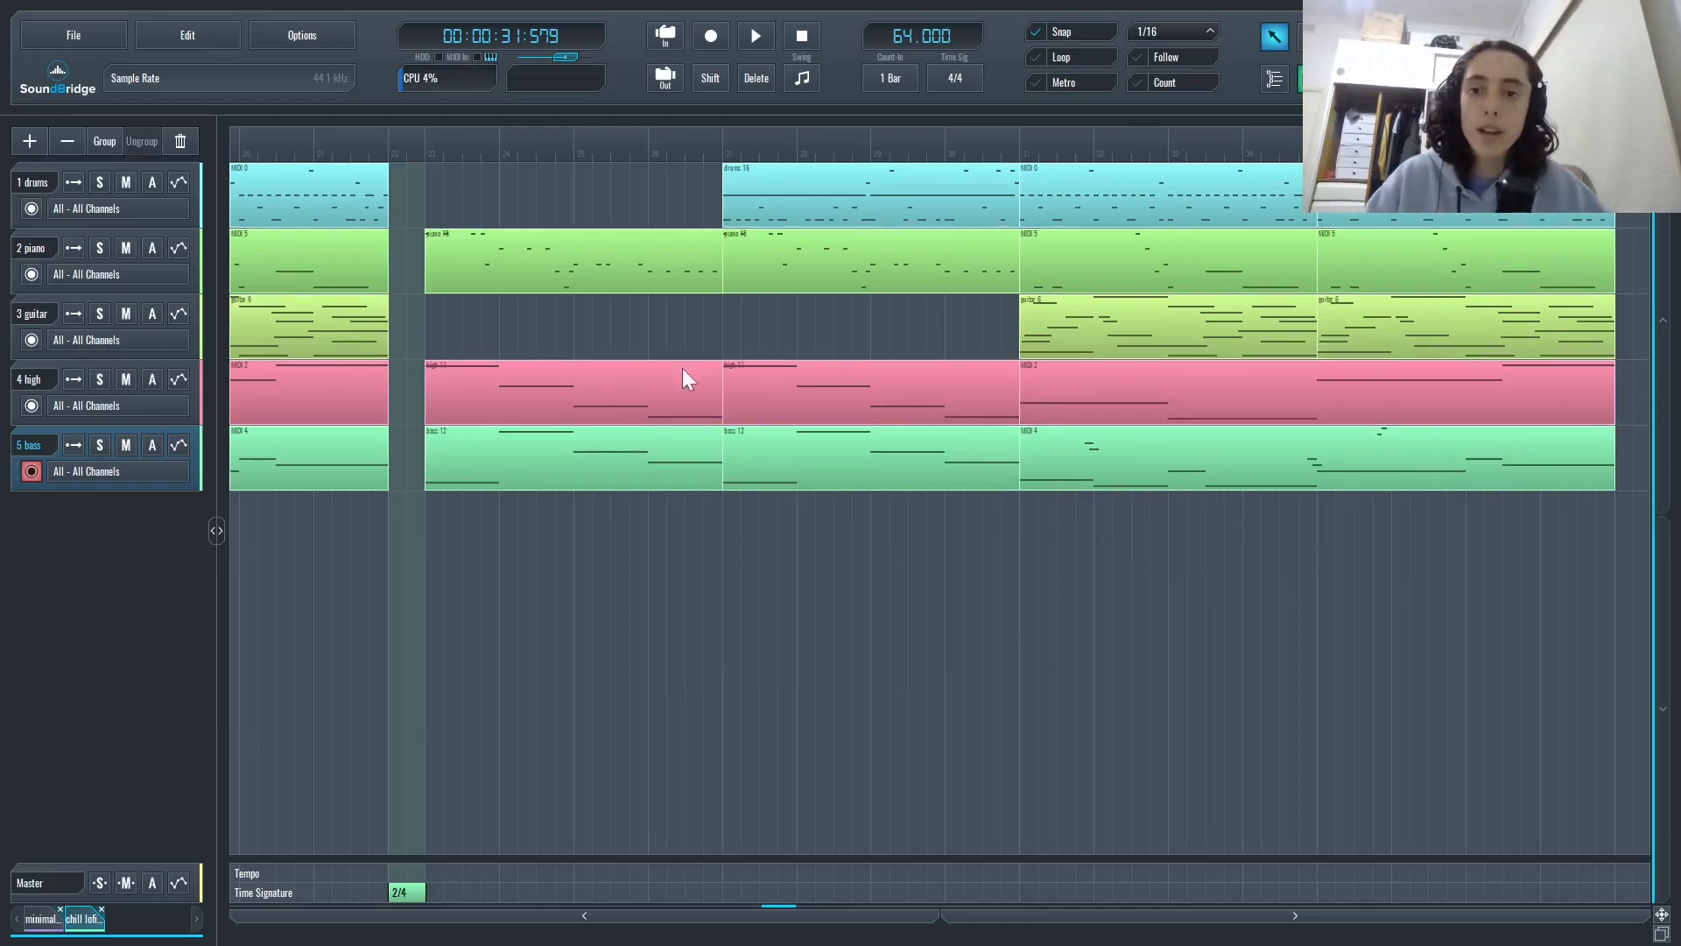
- Play the song from the first drum clip at 00:00:15:000 with the drums muted, and stop playback just before the first 2/4 bar
scroll(644, 466, right, 2)
scroll(645, 466, left, 11)
scroll(257, 324, left, 3)
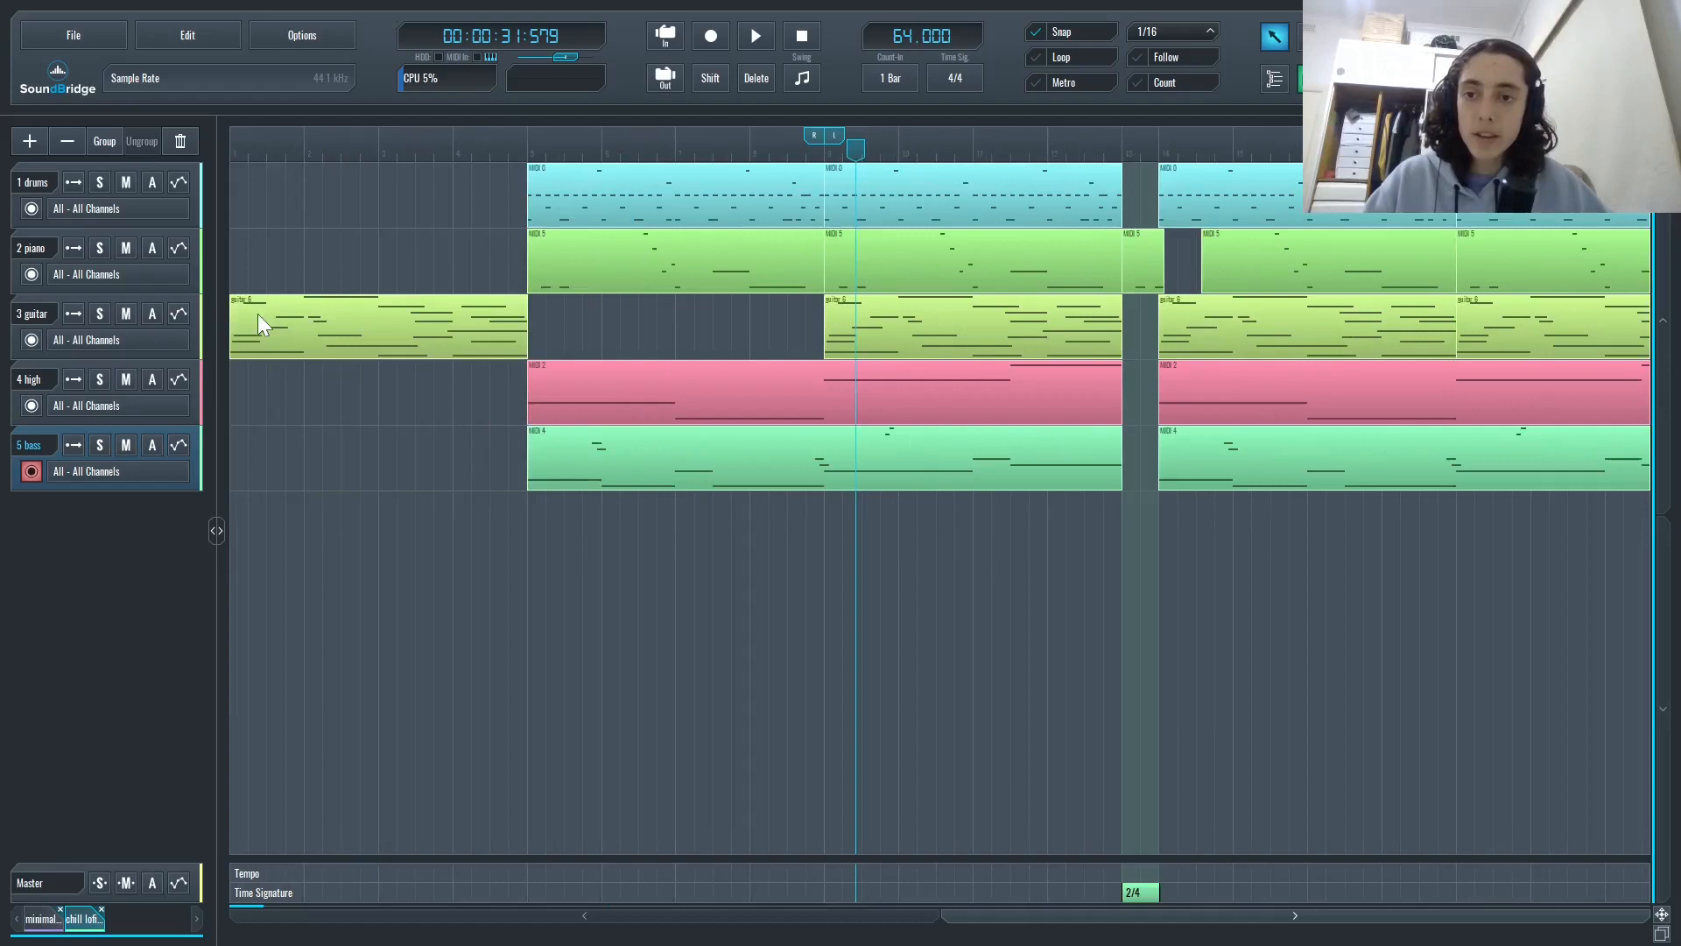
click(527, 142)
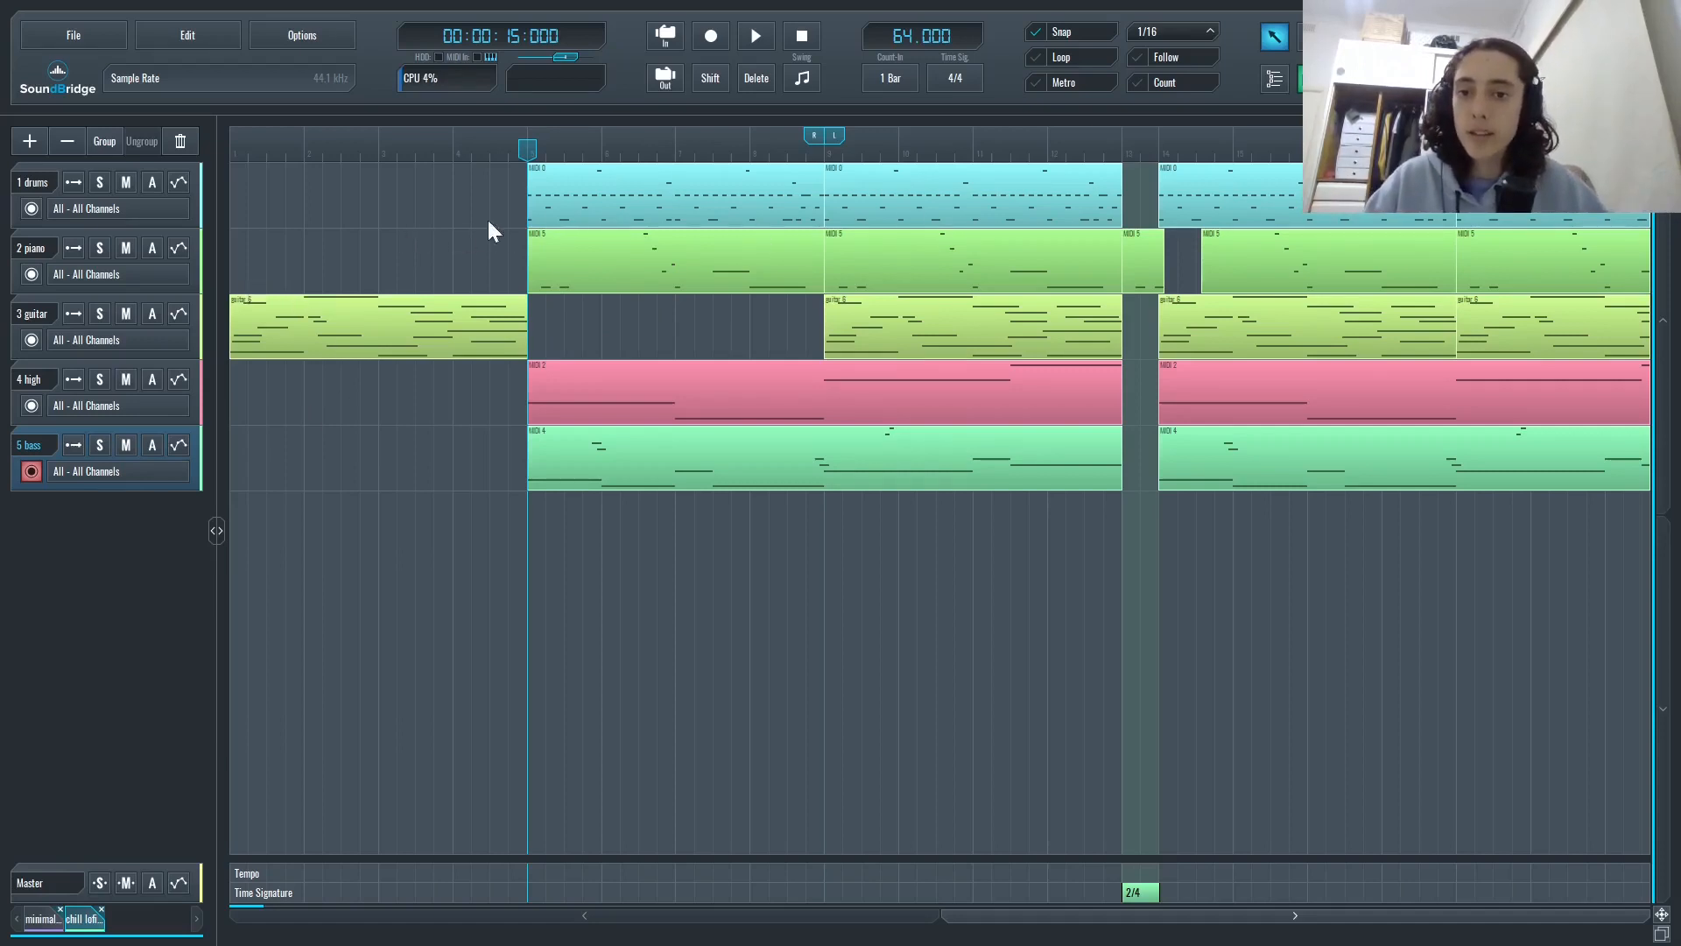
key(space)
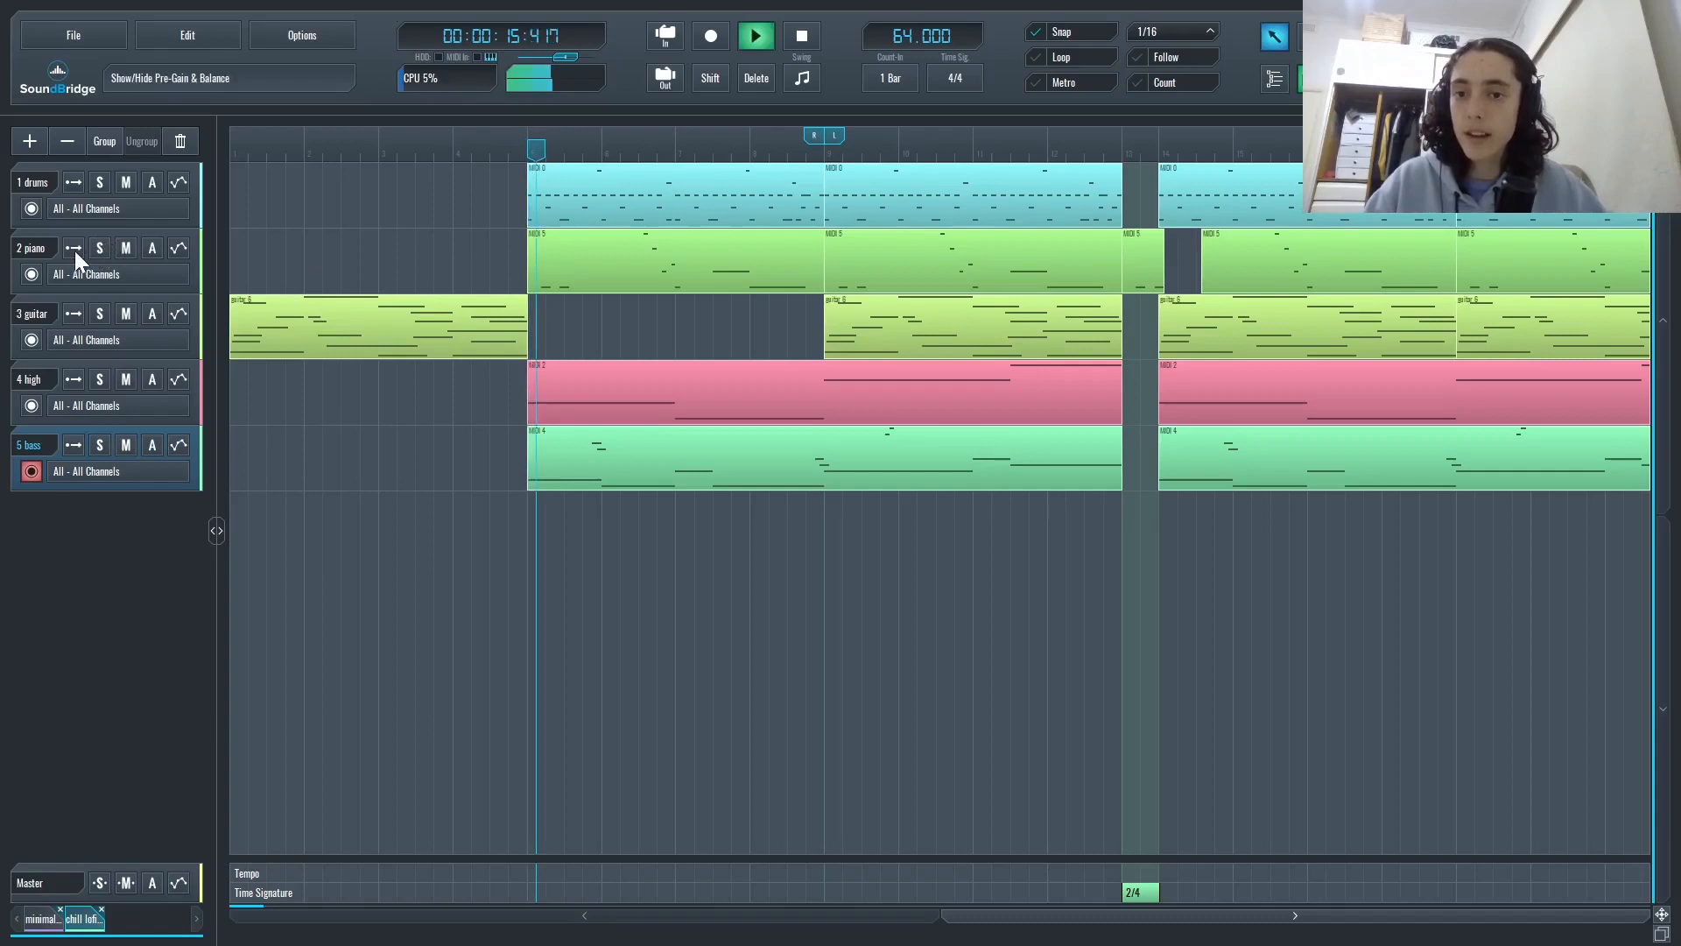
click(125, 182)
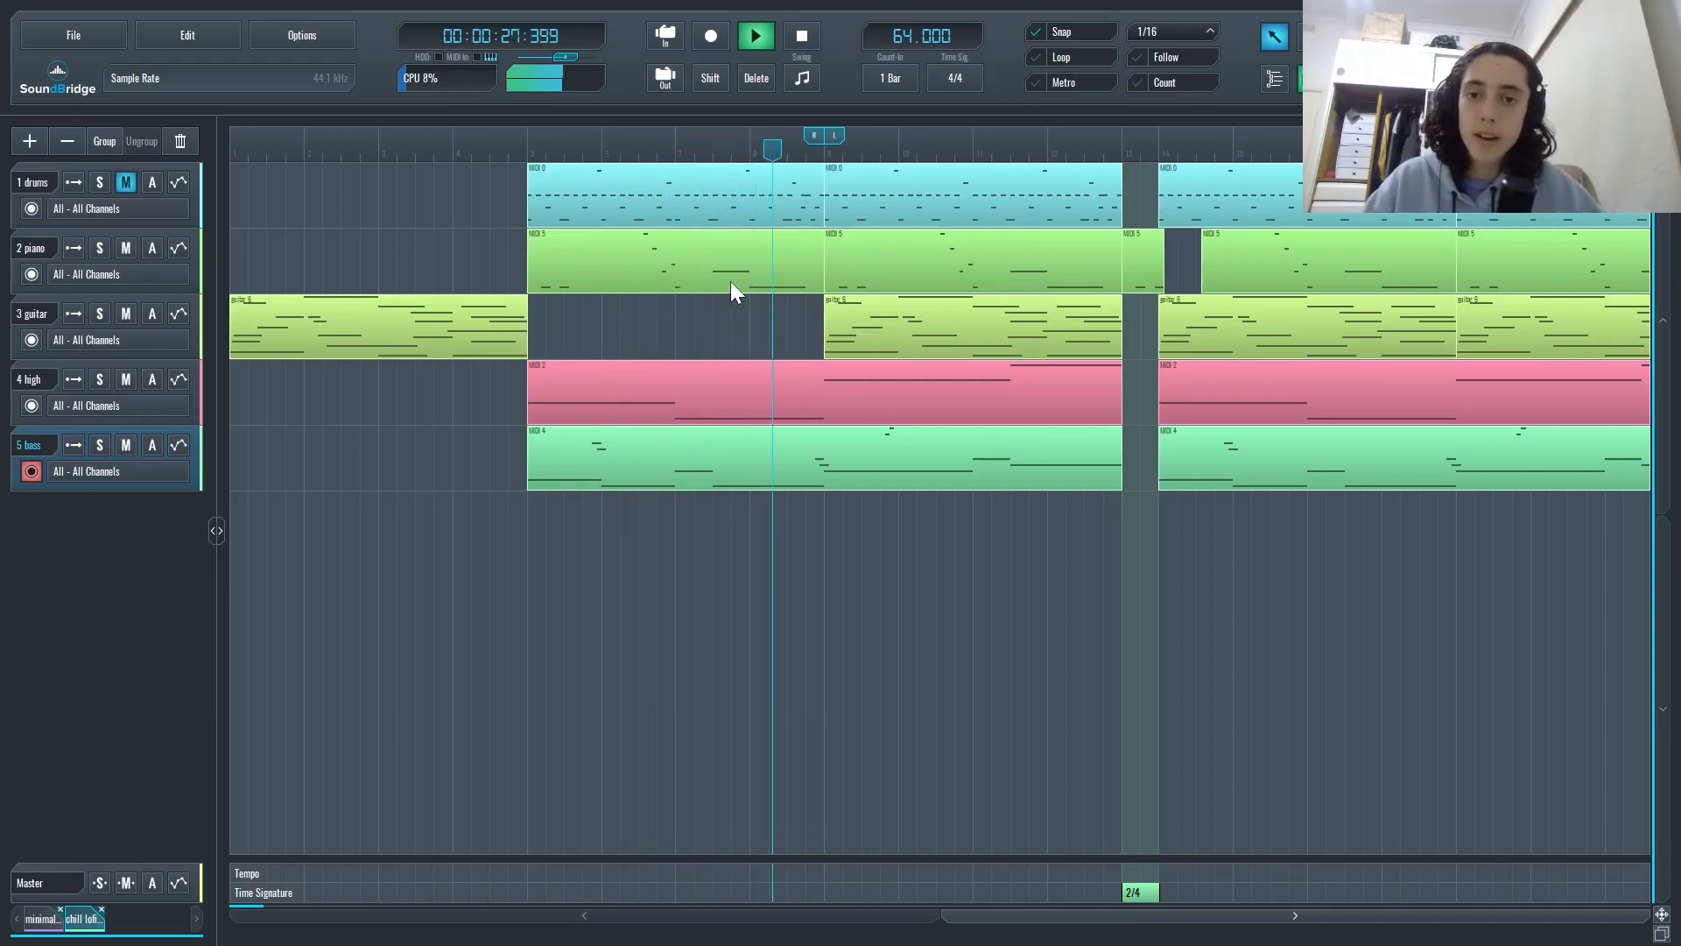
drag(722, 323, 754, 302)
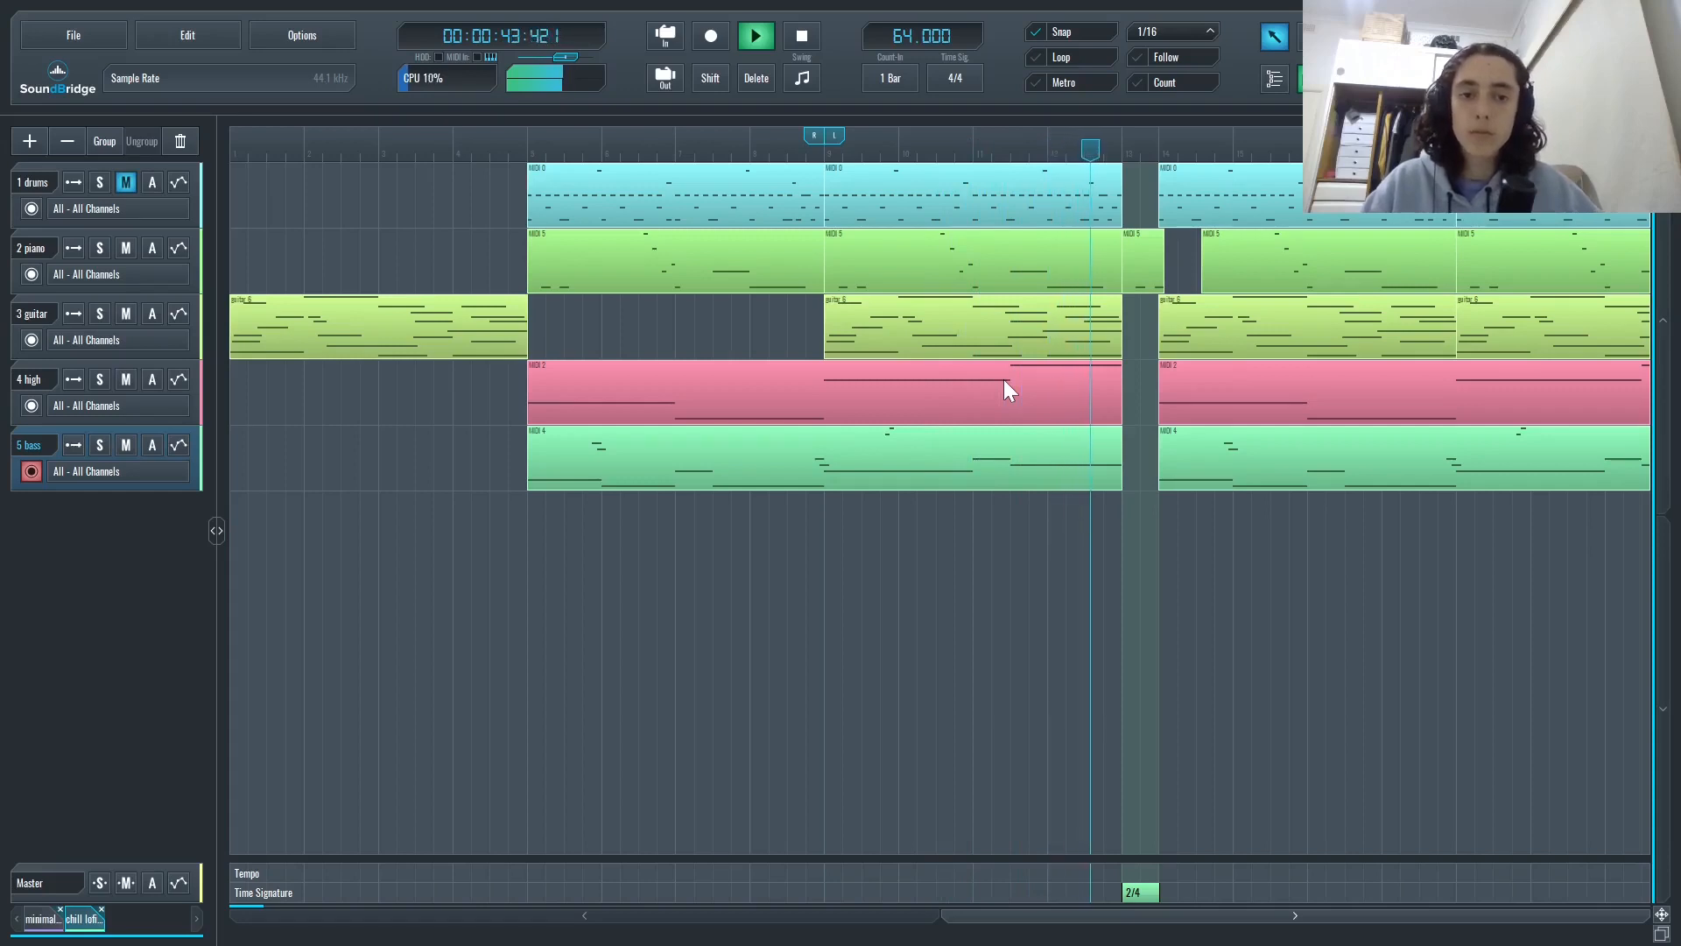
key(space)
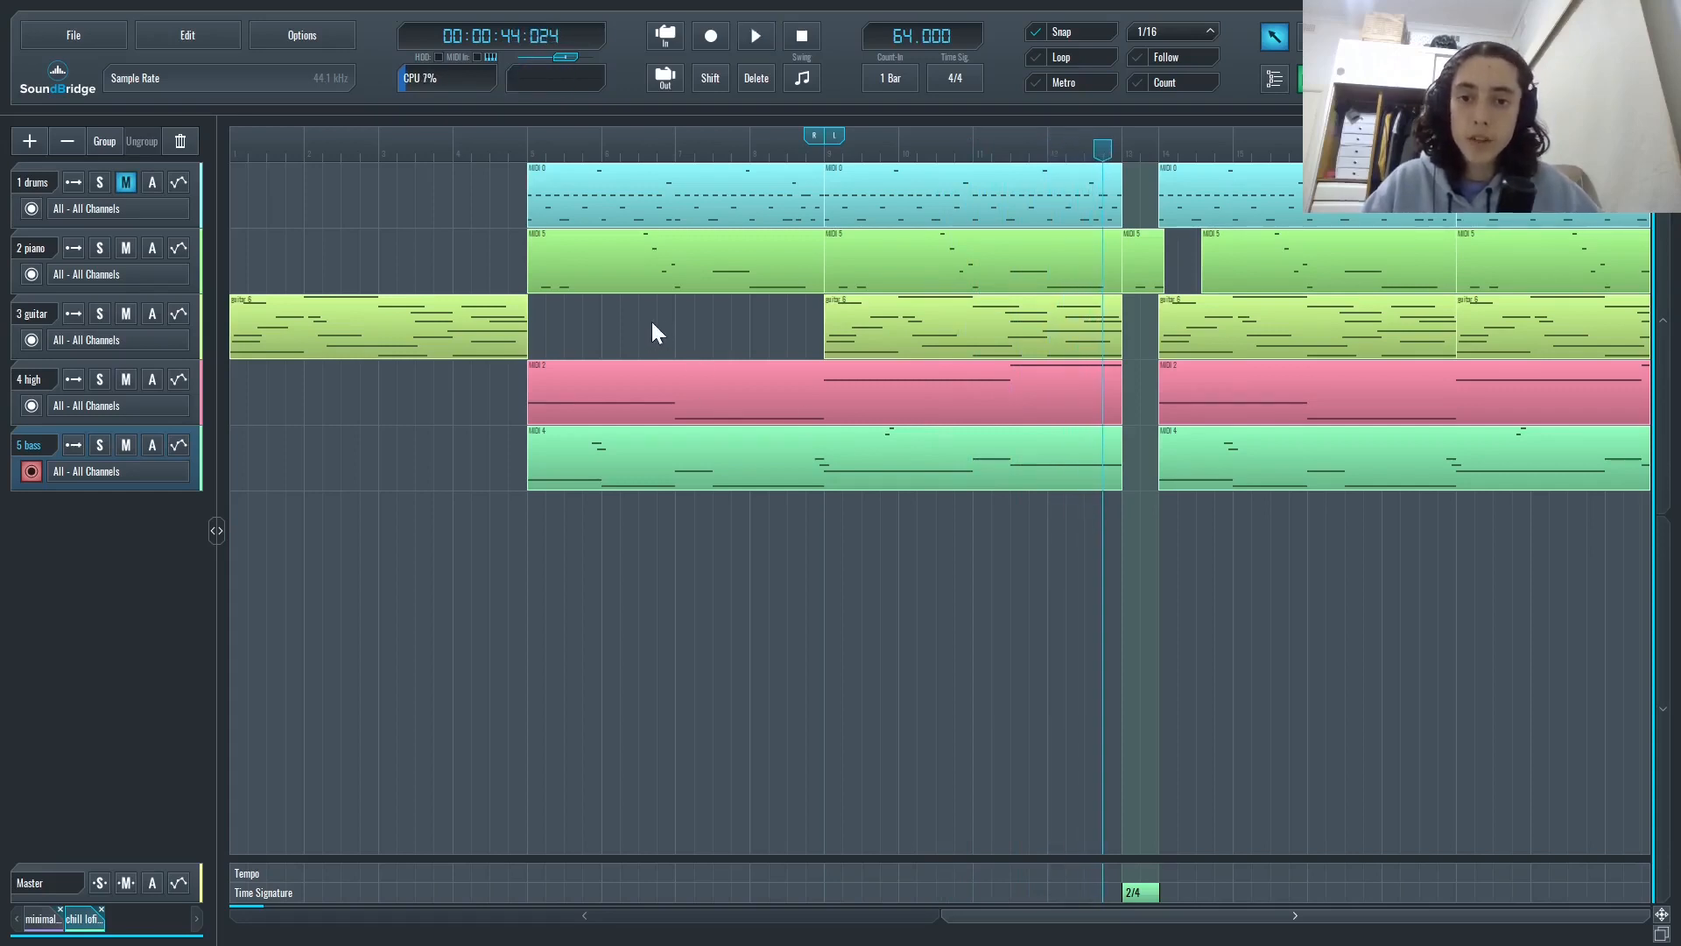
- Unmute the drums track and examine the empty guitar stretch and the guitar clip that follows it
drag(657, 321, 980, 281)
click(762, 326)
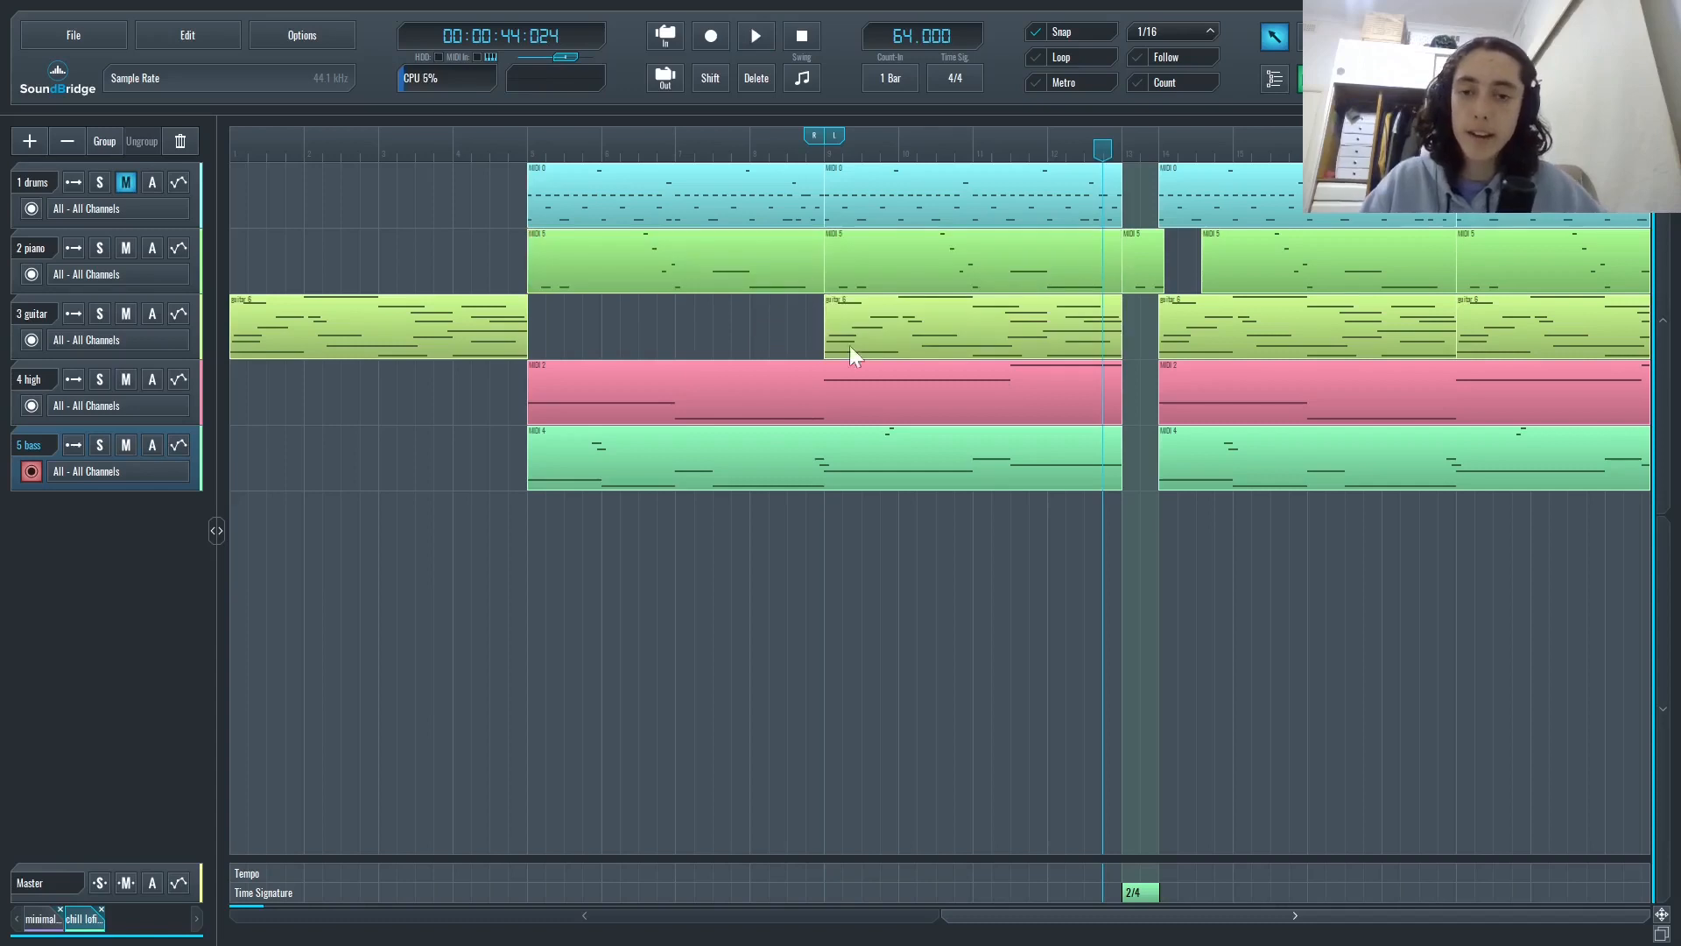
click(123, 180)
drag(1143, 339, 854, 318)
click(795, 338)
click(811, 316)
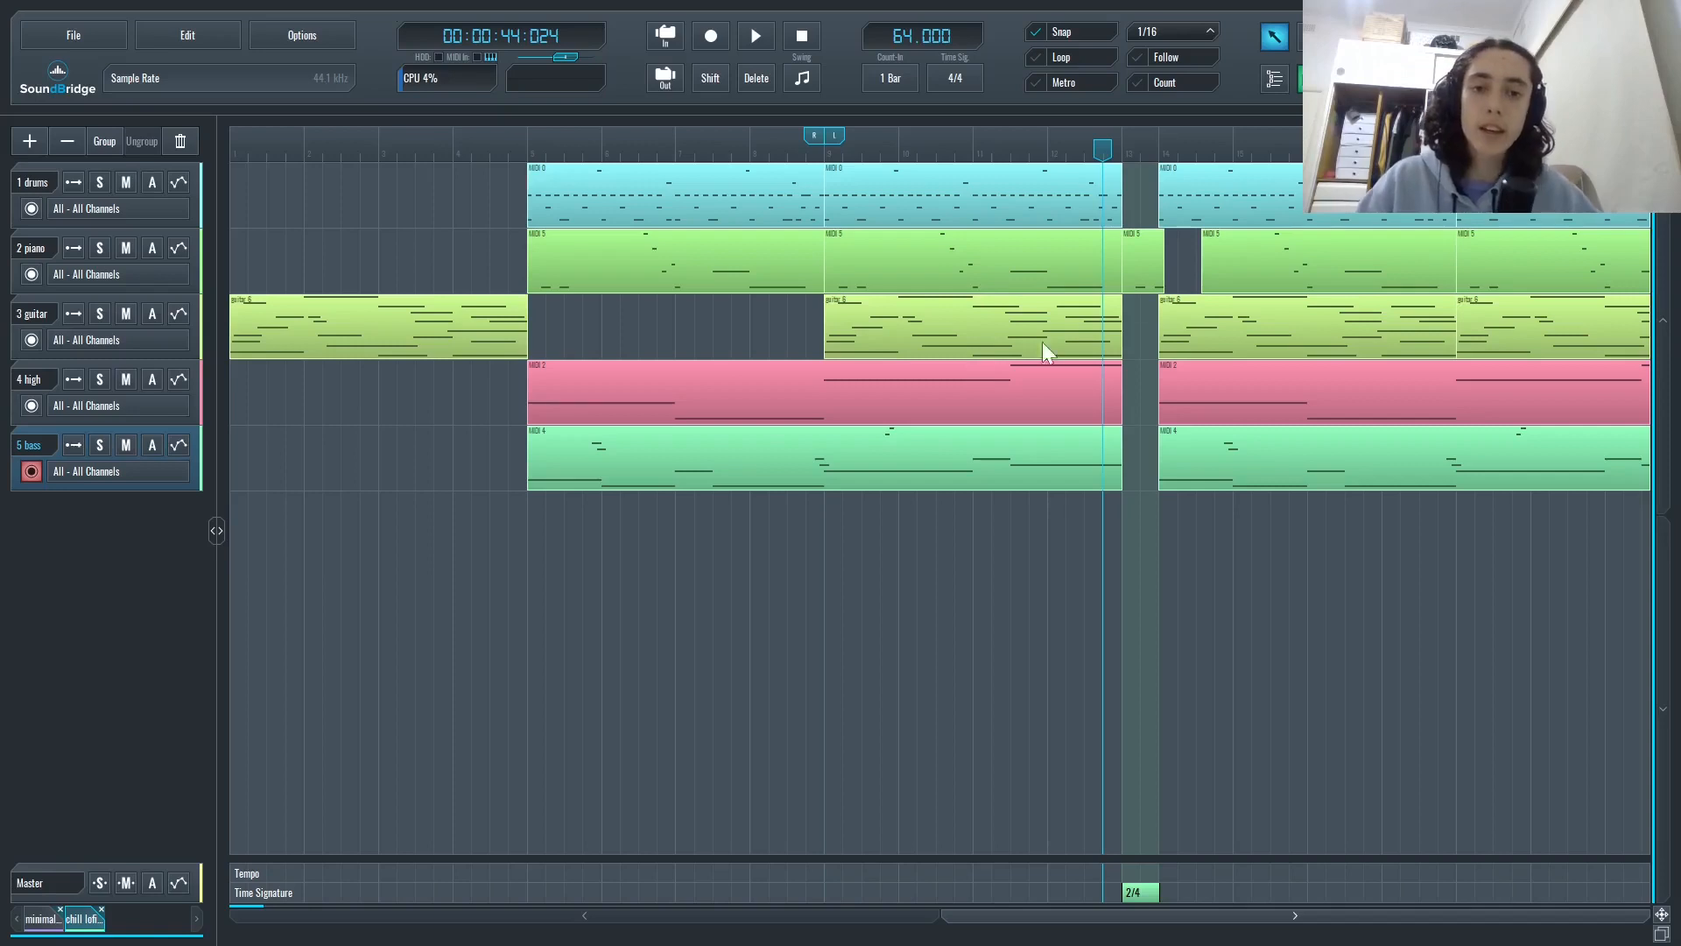
- Open the second piano clip's MIDI notes, examine the melody, and close the note editor
double_click(1027, 260)
drag(945, 562, 1028, 529)
key(Escape)
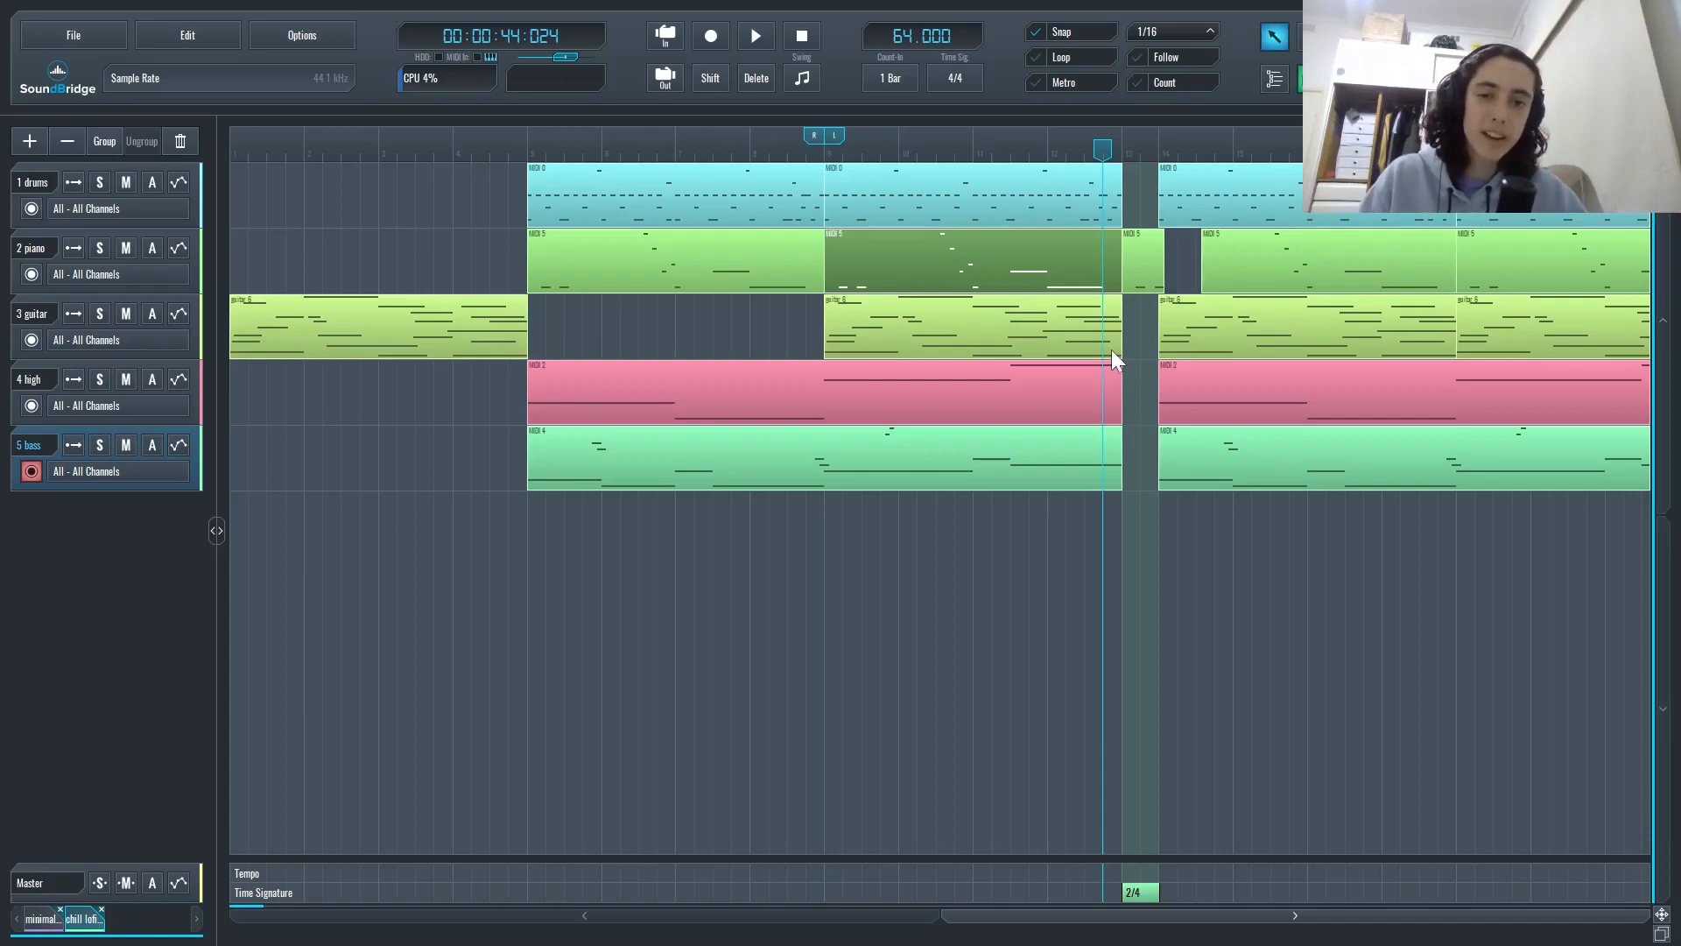
click(743, 335)
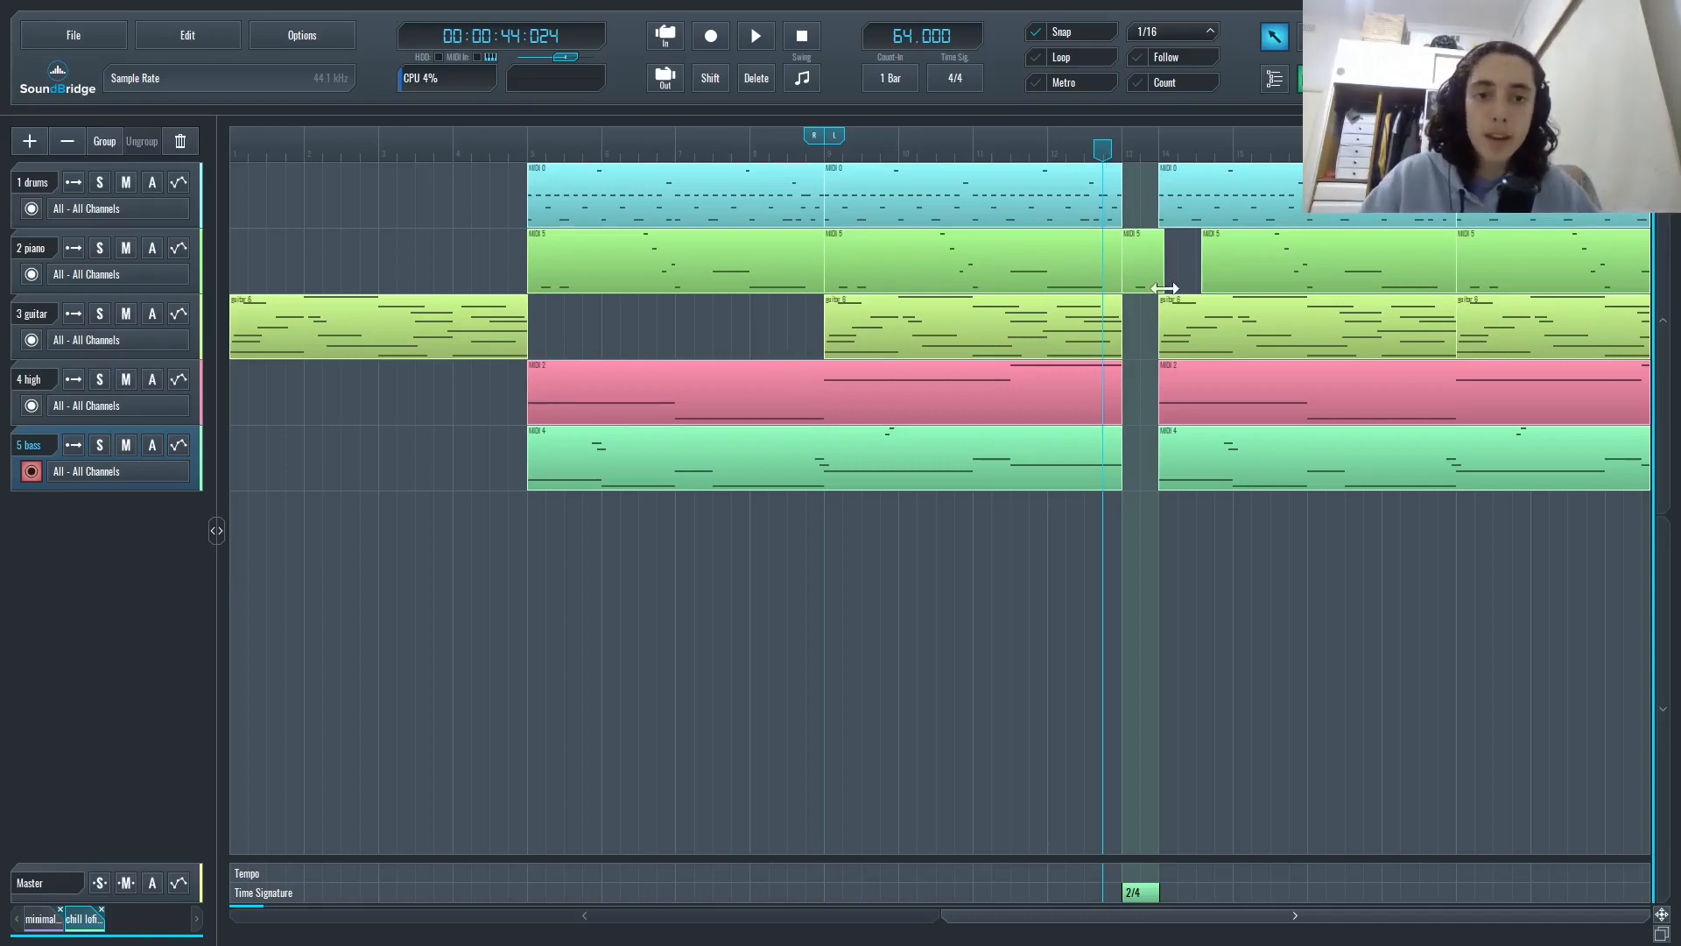
- Review the MIDI notes of the piano clip right after the second 2/4 bar, close the note editor and stop playback
scroll(1116, 334, right, 3)
scroll(1147, 393, right, 2)
scroll(1147, 393, down, 2)
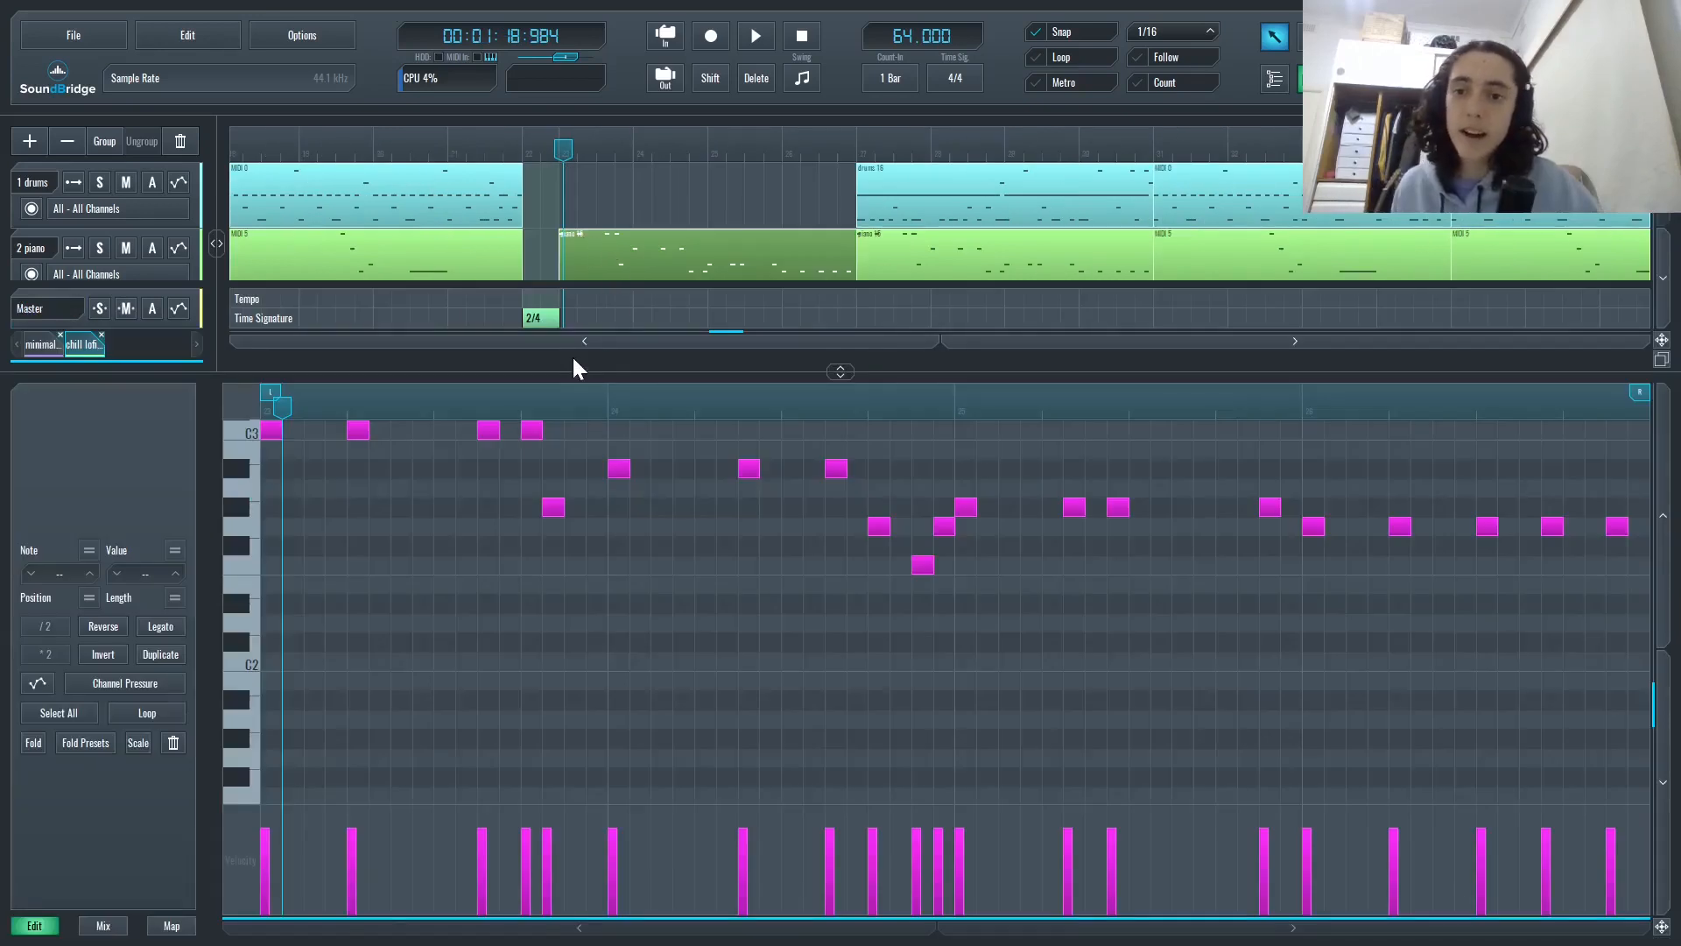
key(space)
key(Escape)
key(space)
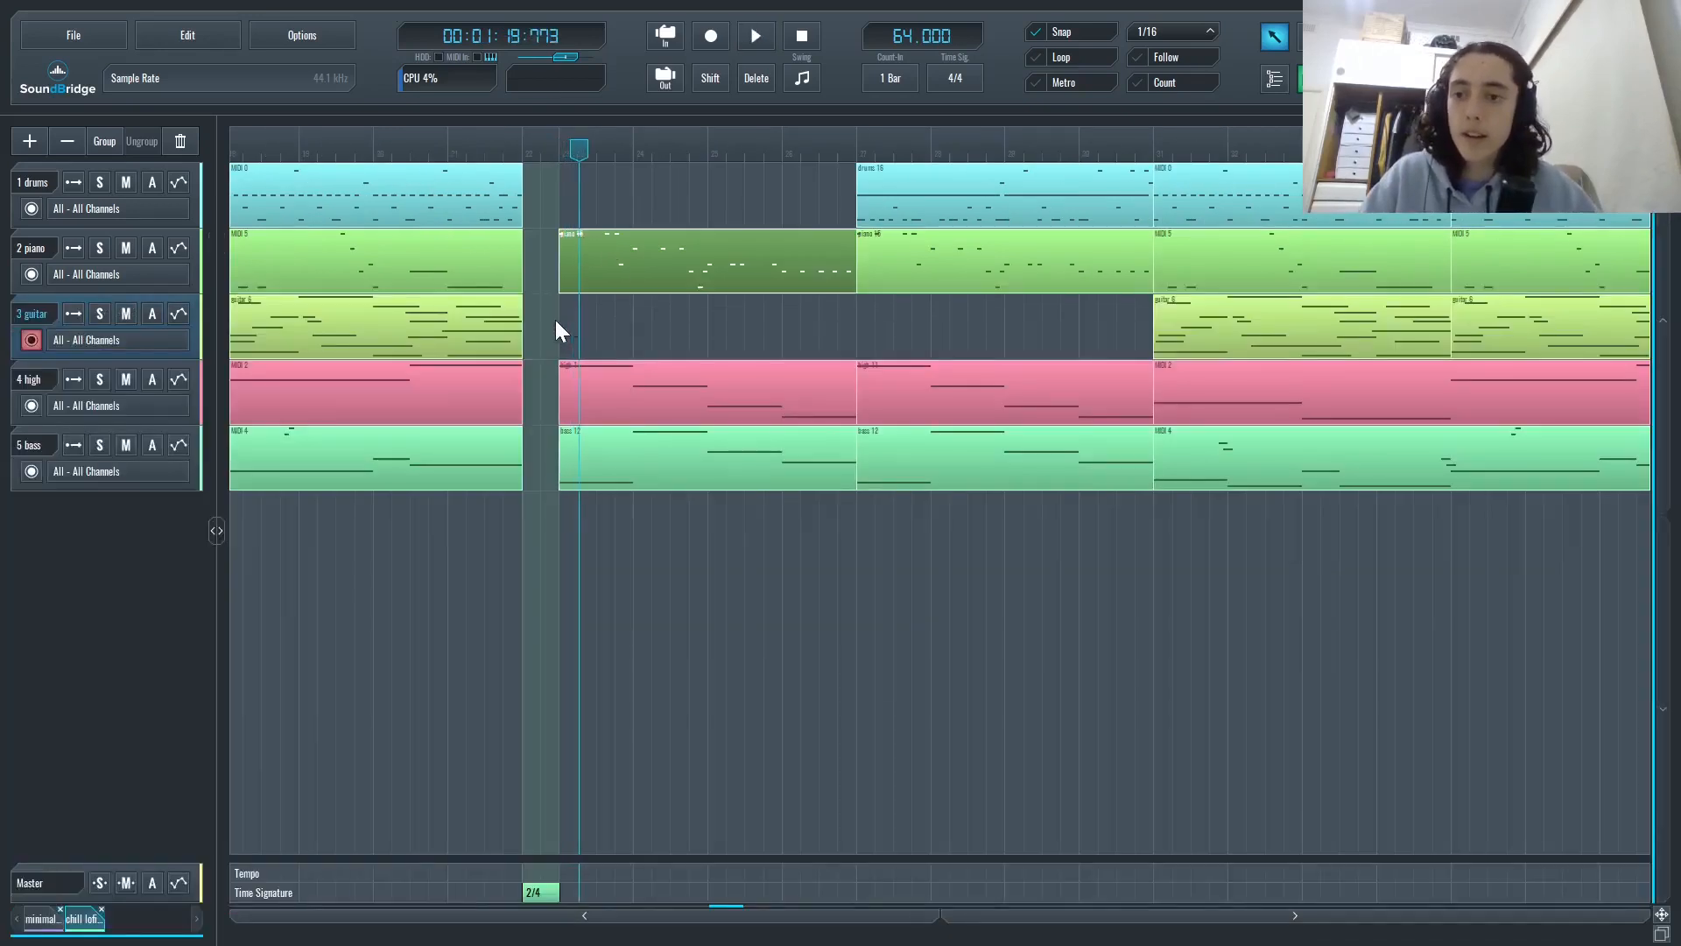
- Play the section where the drums re-enter from 00:01:33:750, and stop playback just after the guitar returns
click(556, 150)
click(858, 151)
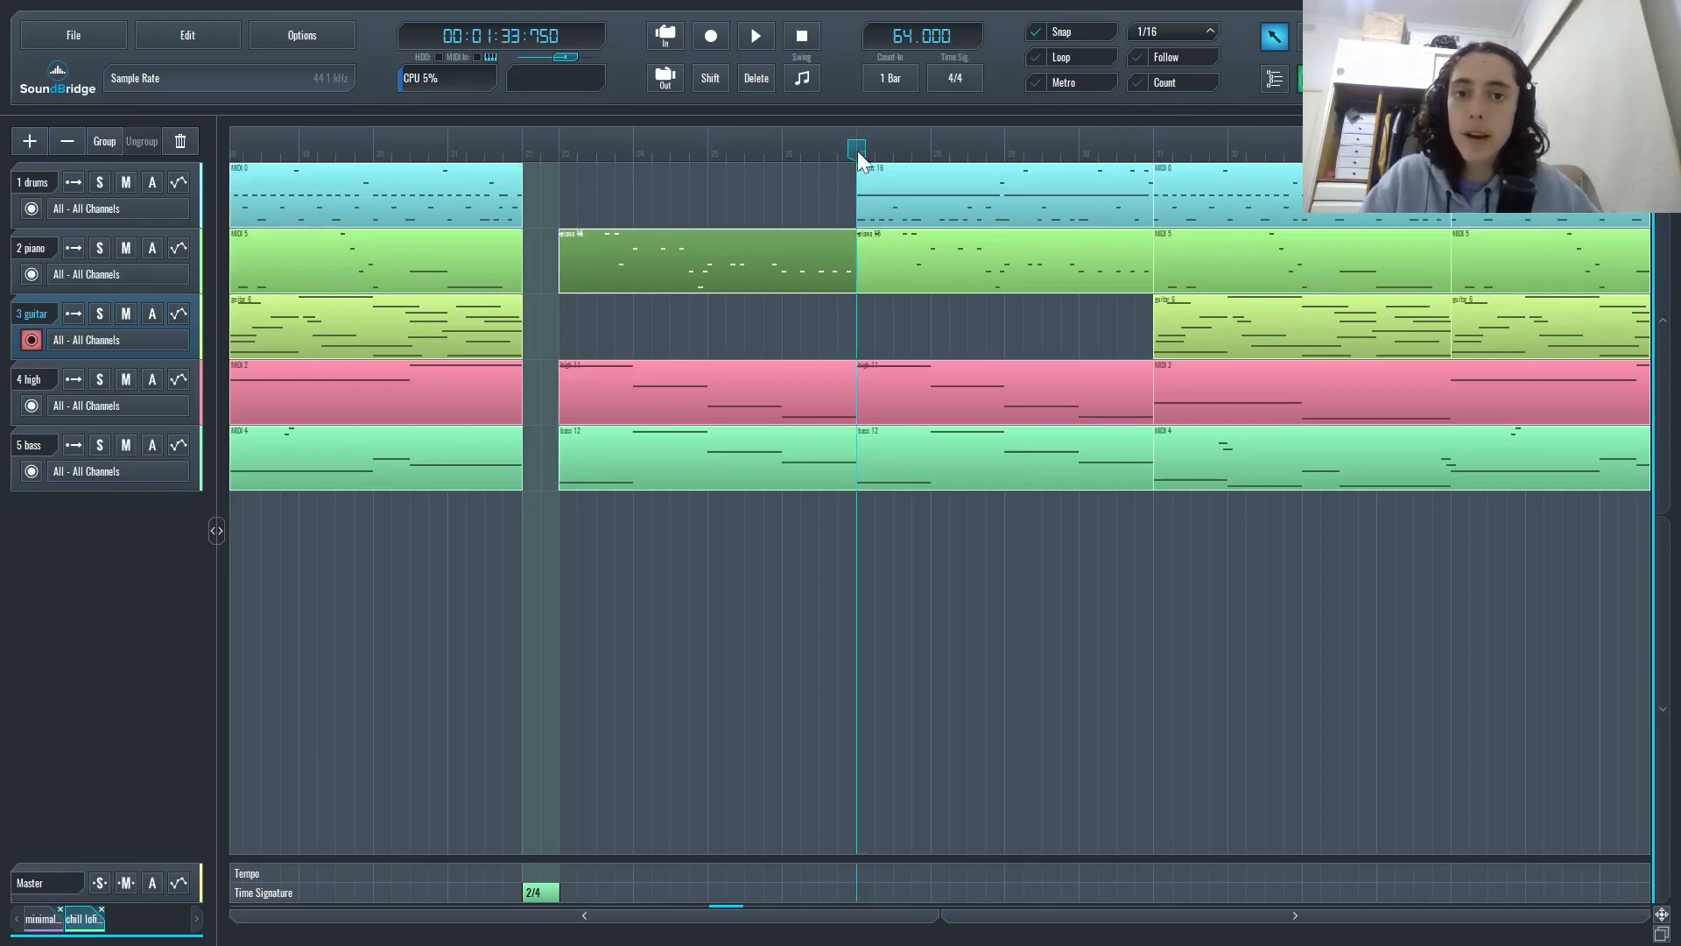
key(space)
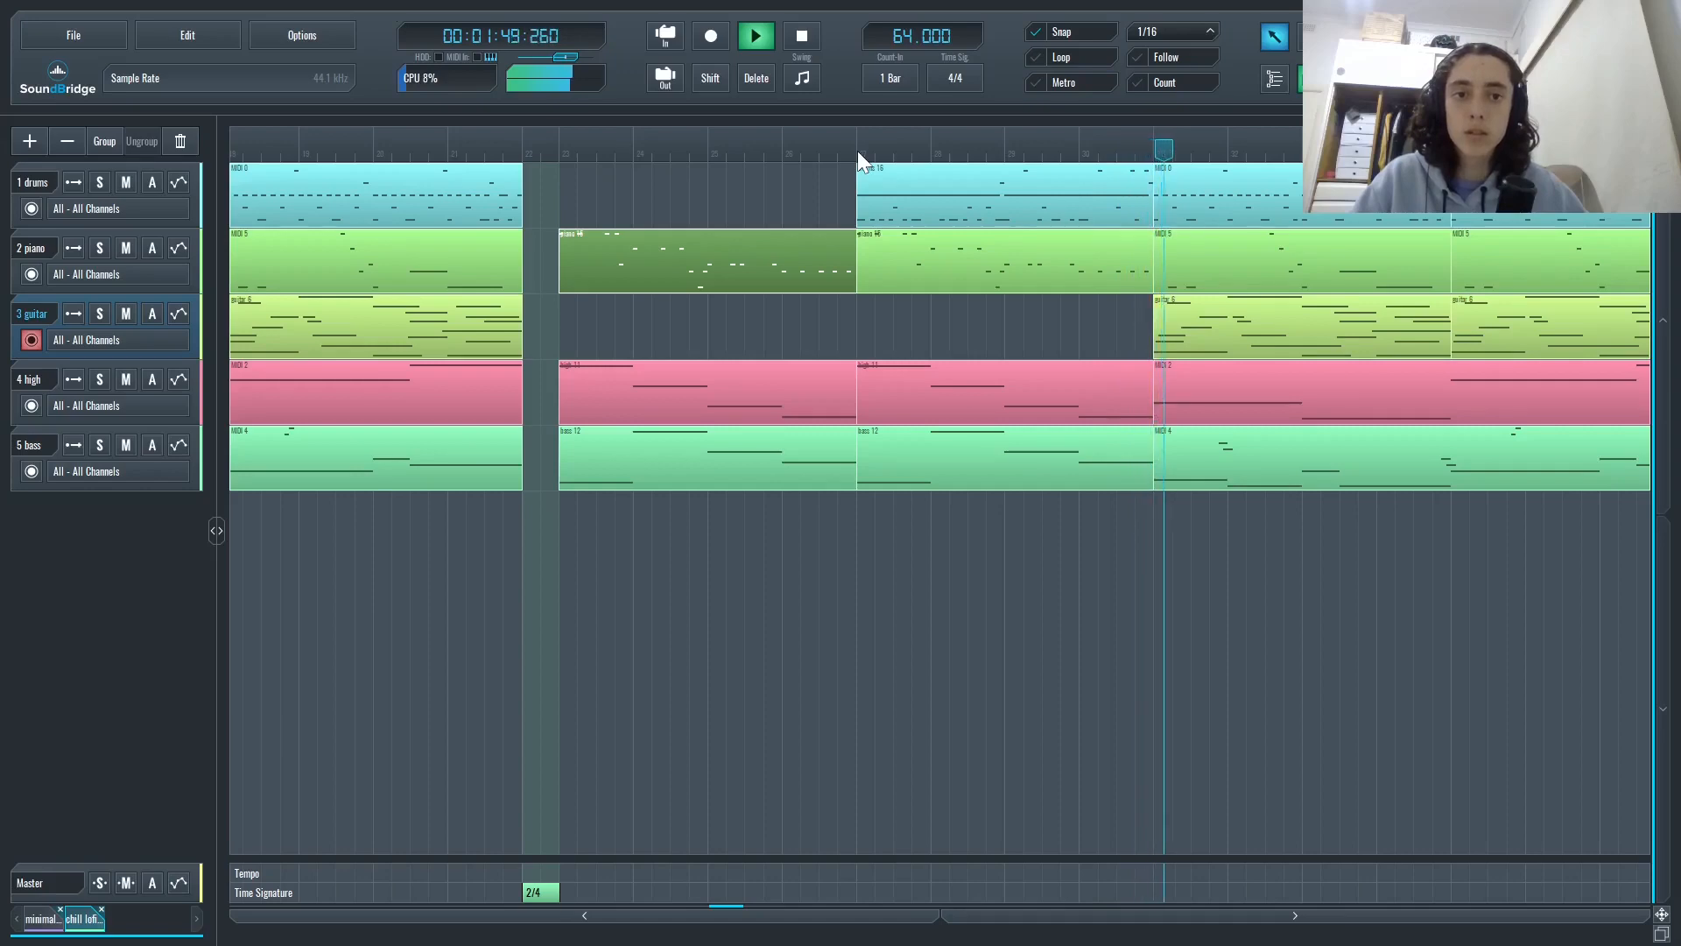
key(space)
click(969, 314)
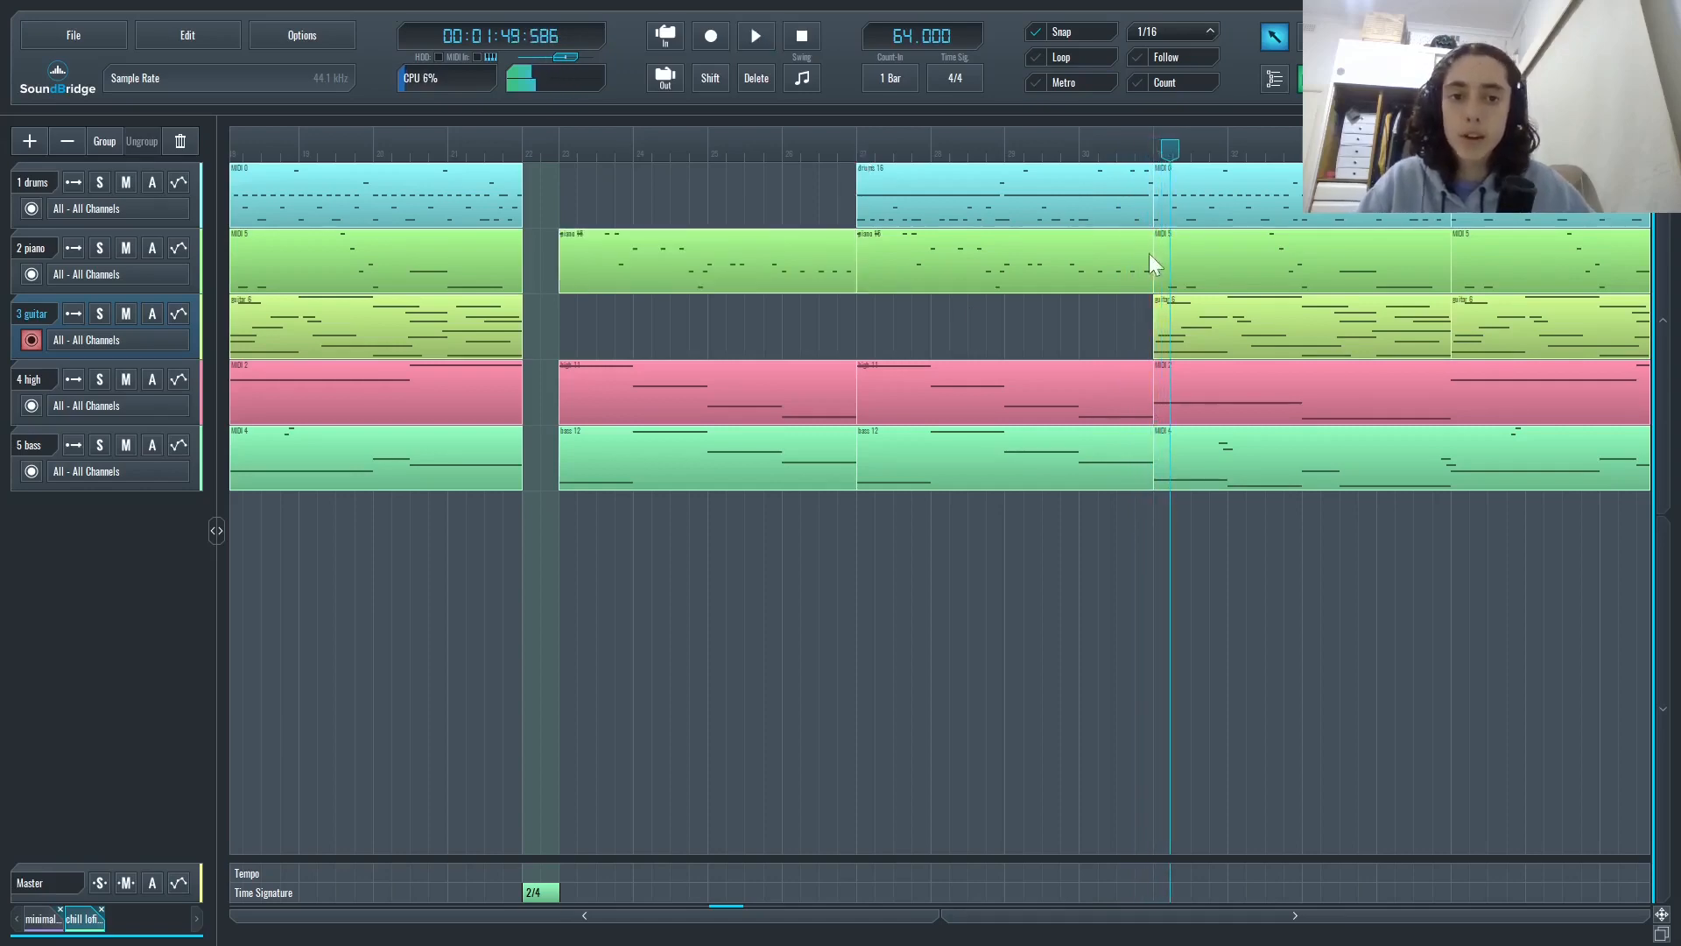
- Highlight the returning guitar clip and the drum and piano clips of the section just before it
drag(1087, 327, 1133, 238)
click(1158, 301)
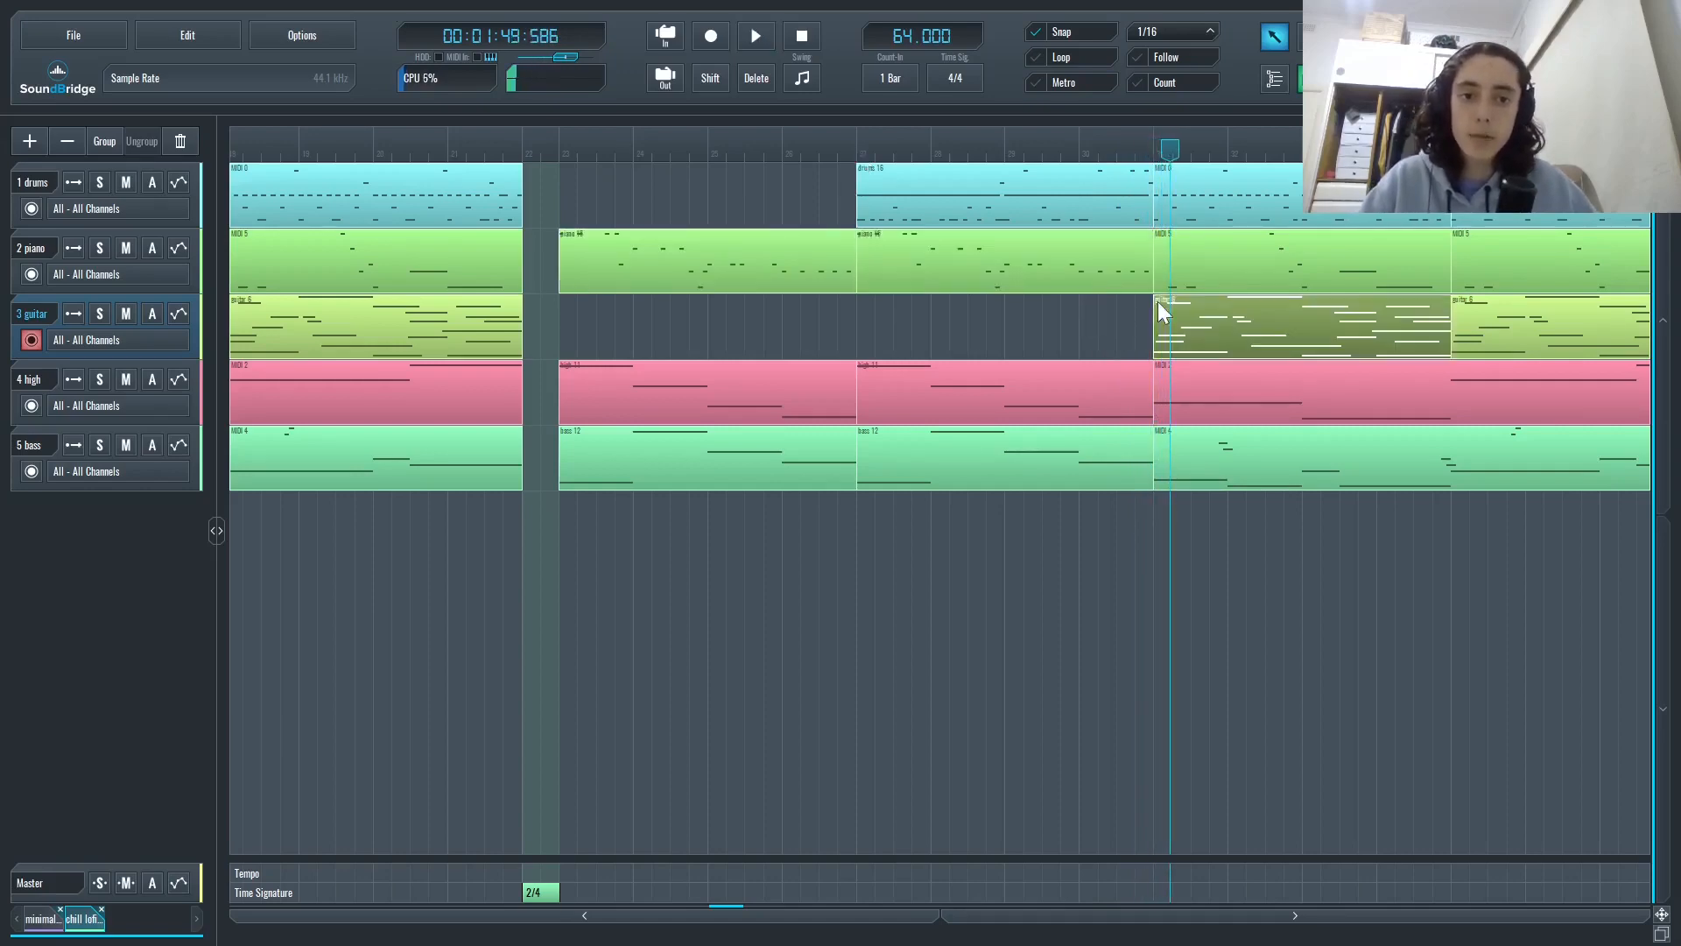
click(1131, 340)
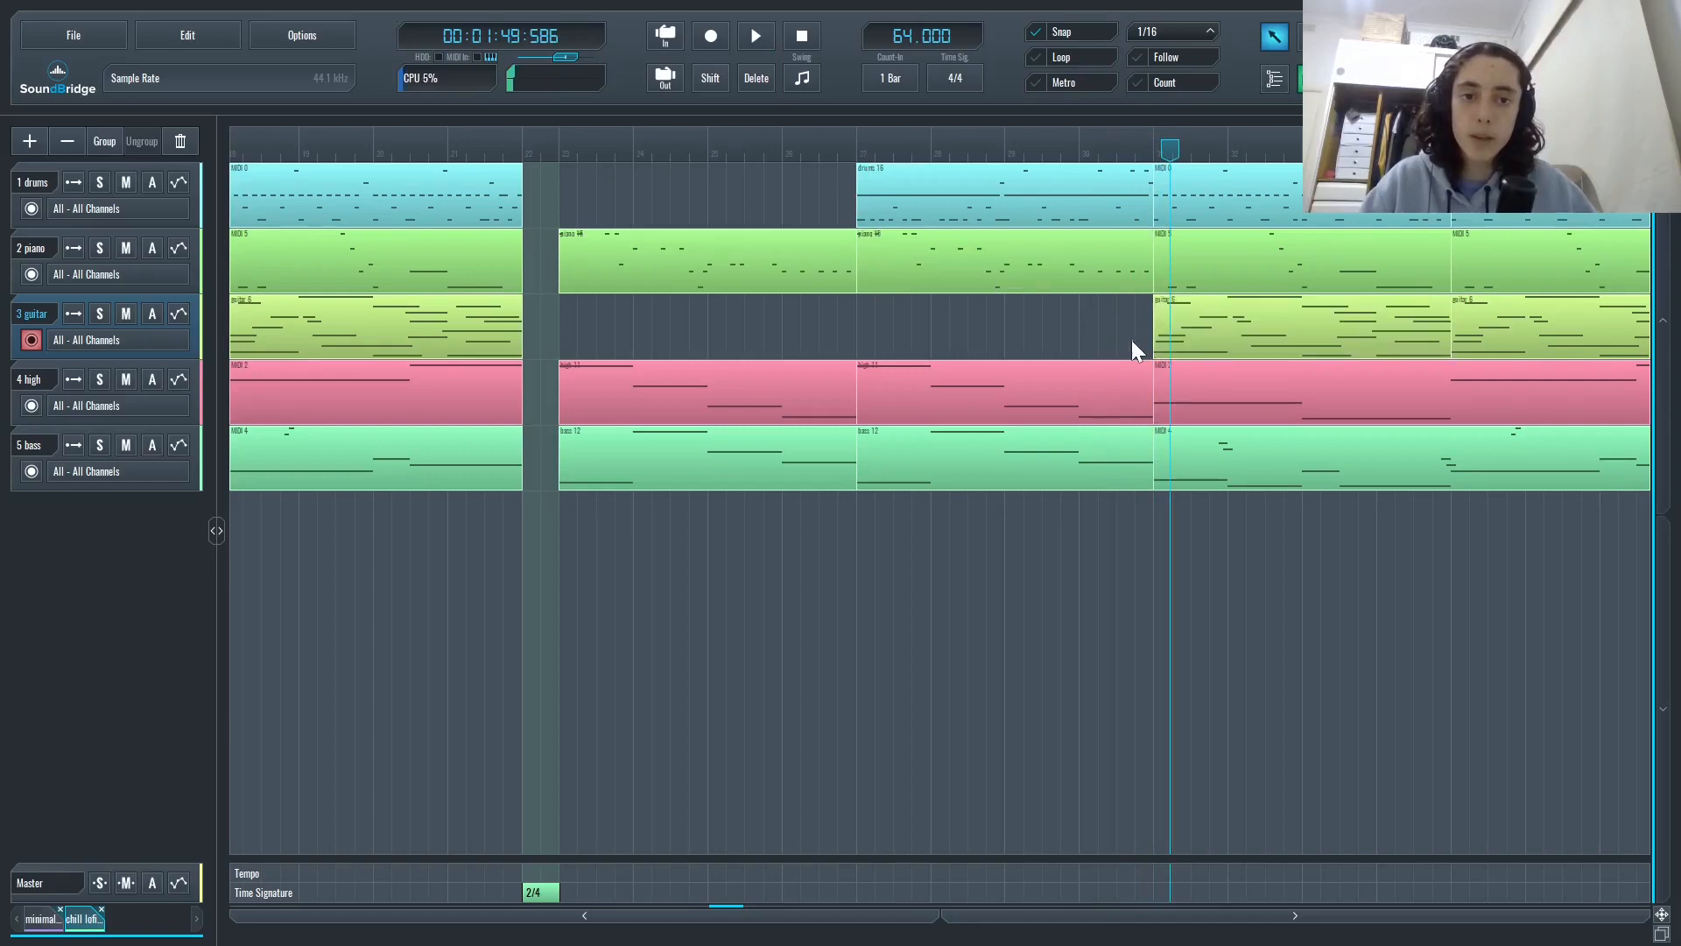
click(142, 311)
click(142, 312)
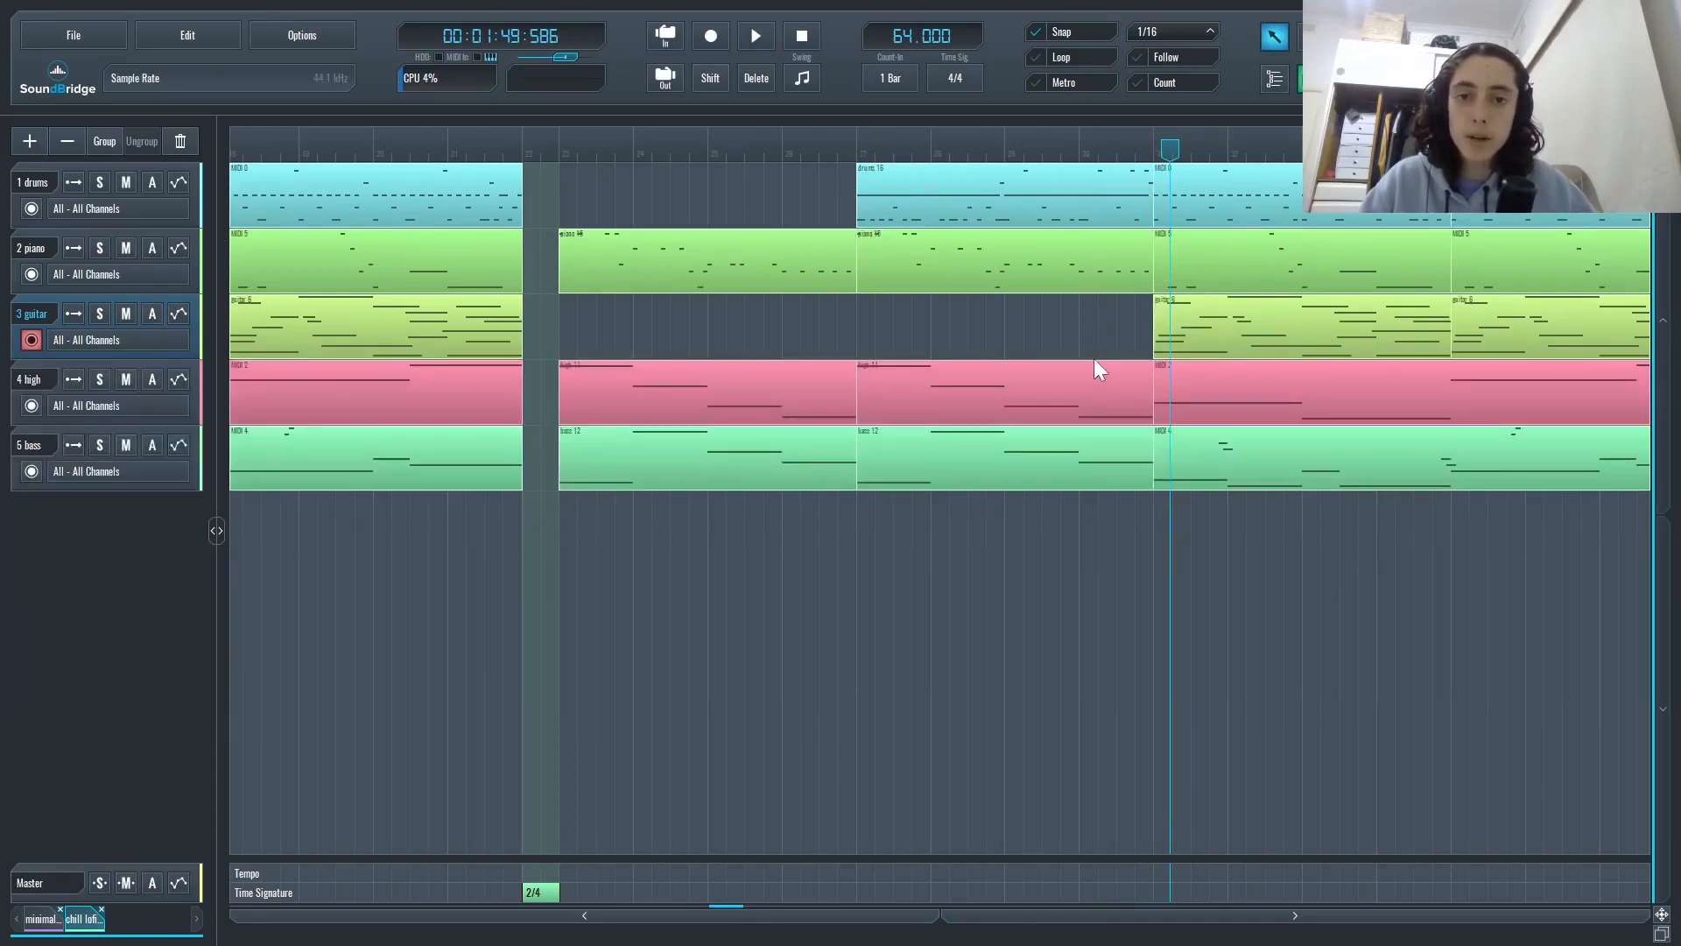
drag(1111, 354, 922, 187)
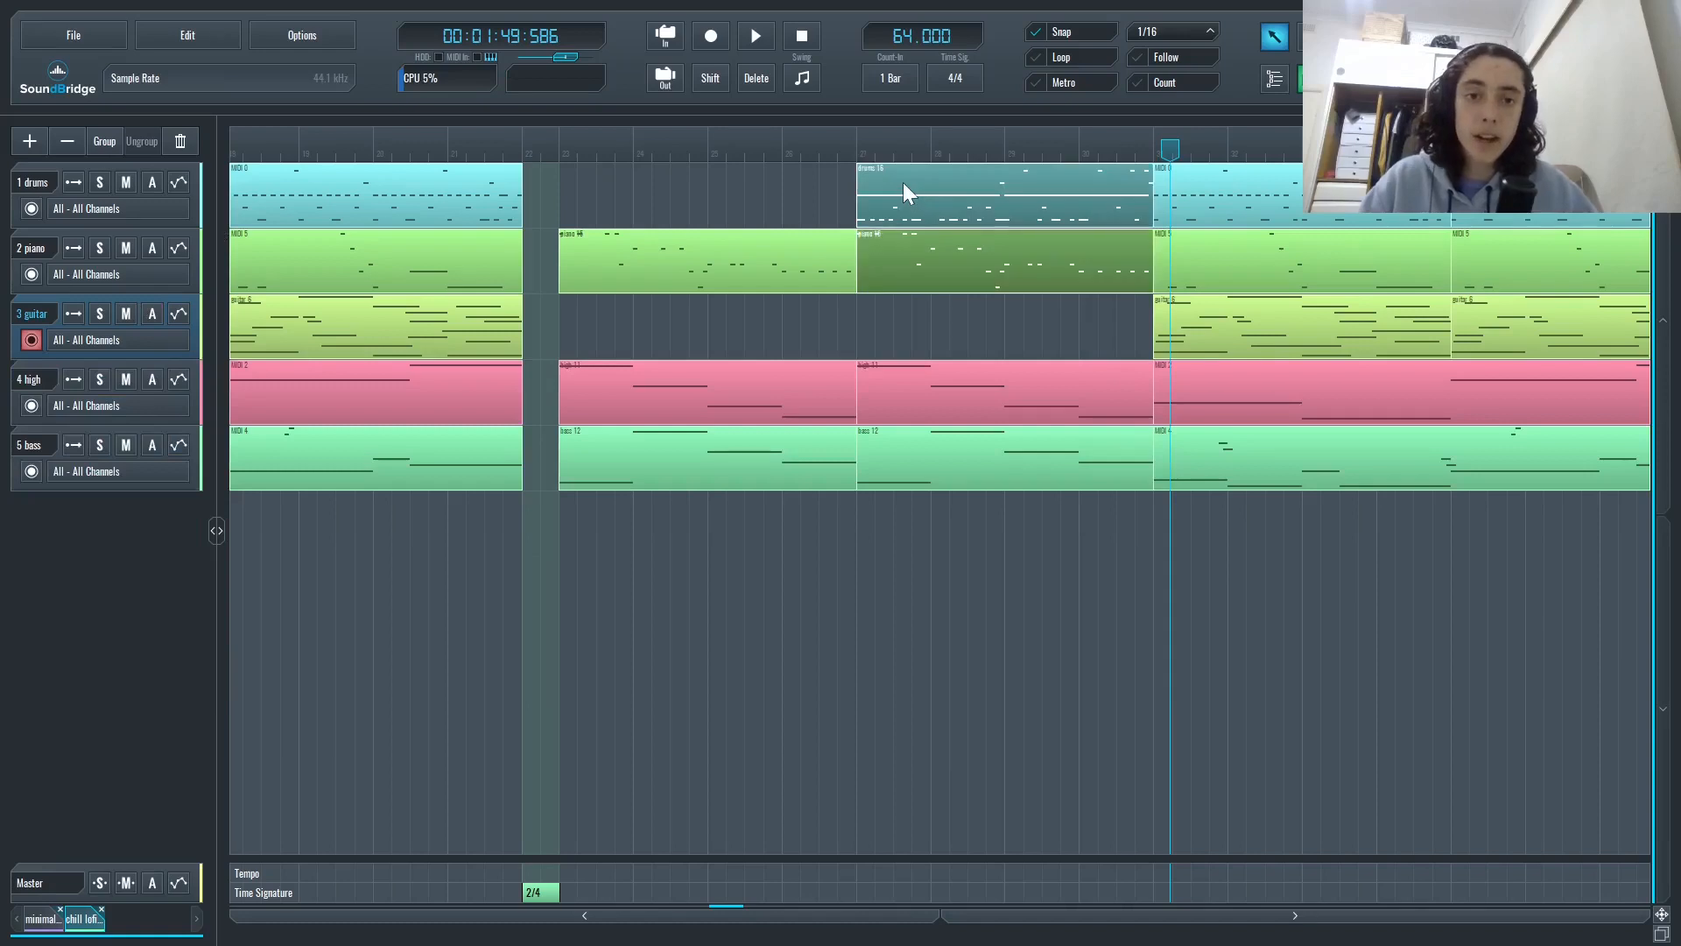
click(789, 318)
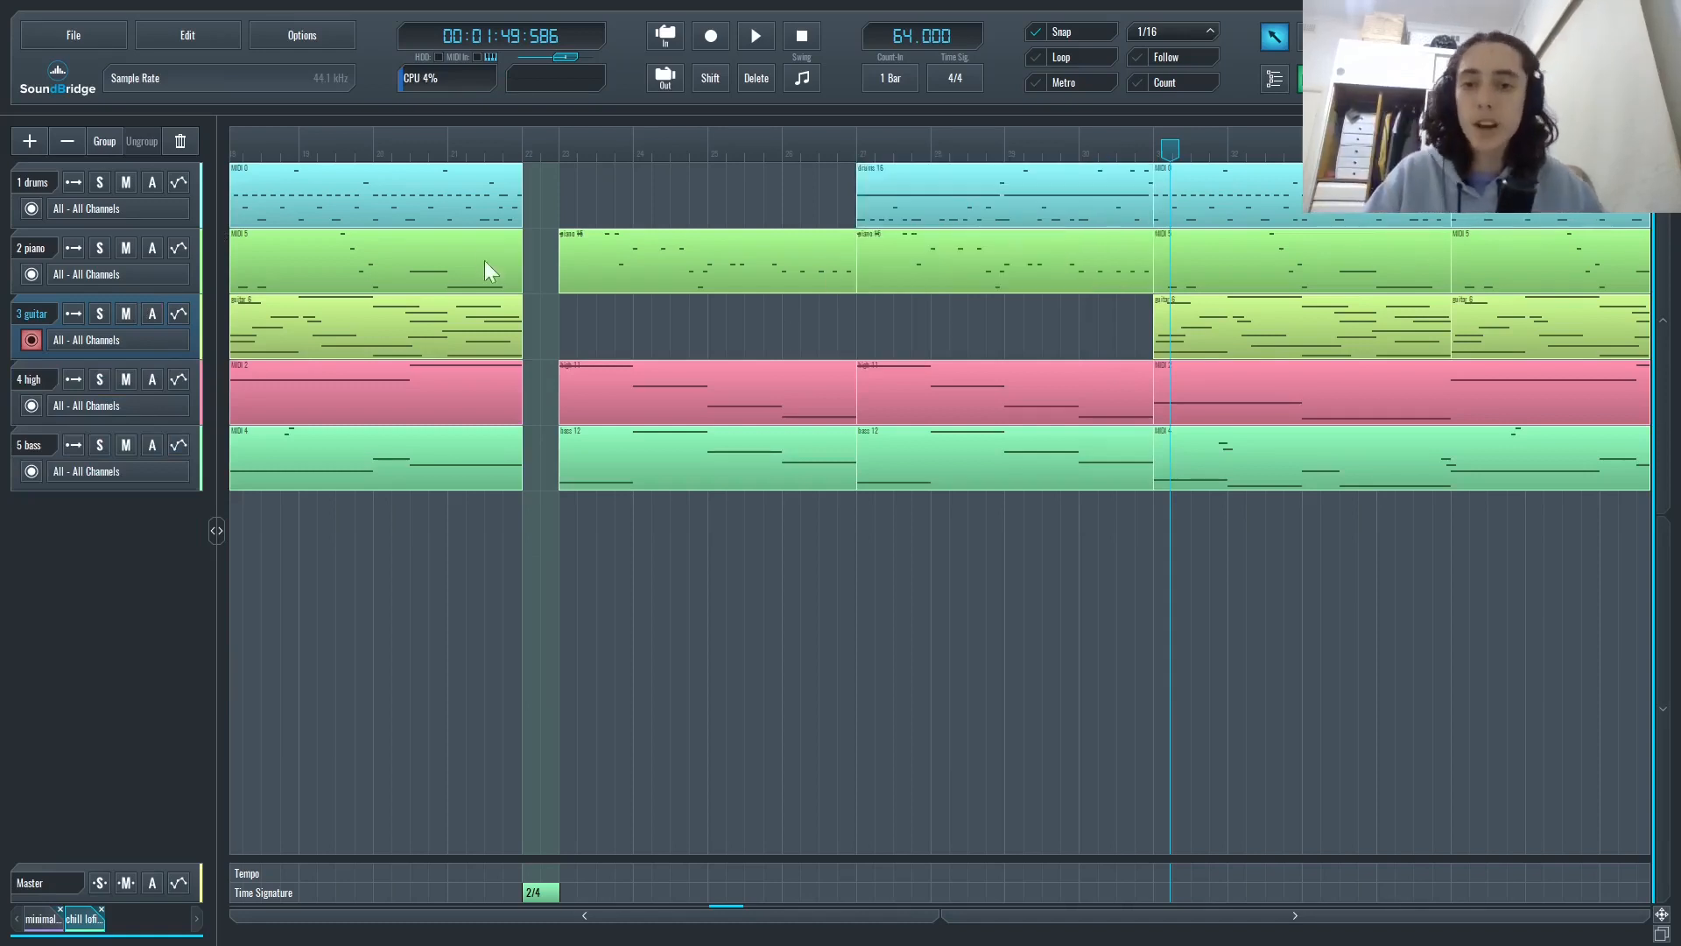
- Examine the section after the second 2/4 bar, highlighting its drum clip and its two piano clips
click(544, 286)
drag(544, 287, 842, 211)
drag(858, 198, 902, 178)
click(837, 202)
click(540, 181)
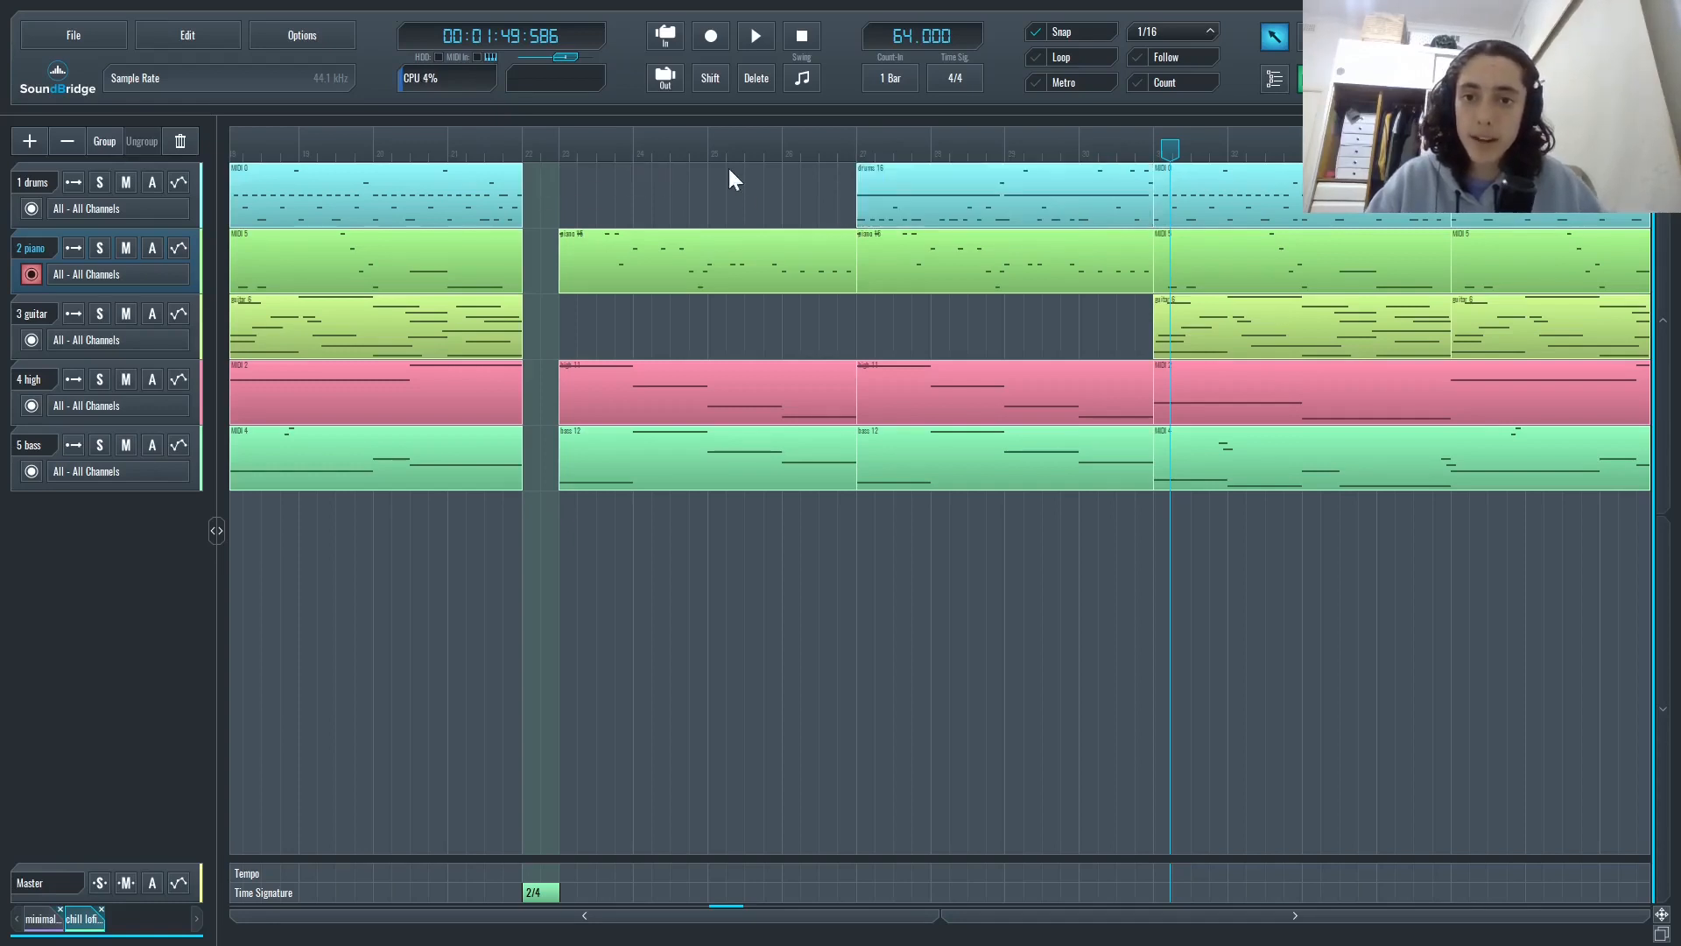
mouse_move(853, 203)
mouse_down()
mouse_move(881, 187)
mouse_move(1147, 192)
mouse_up()
click(1049, 350)
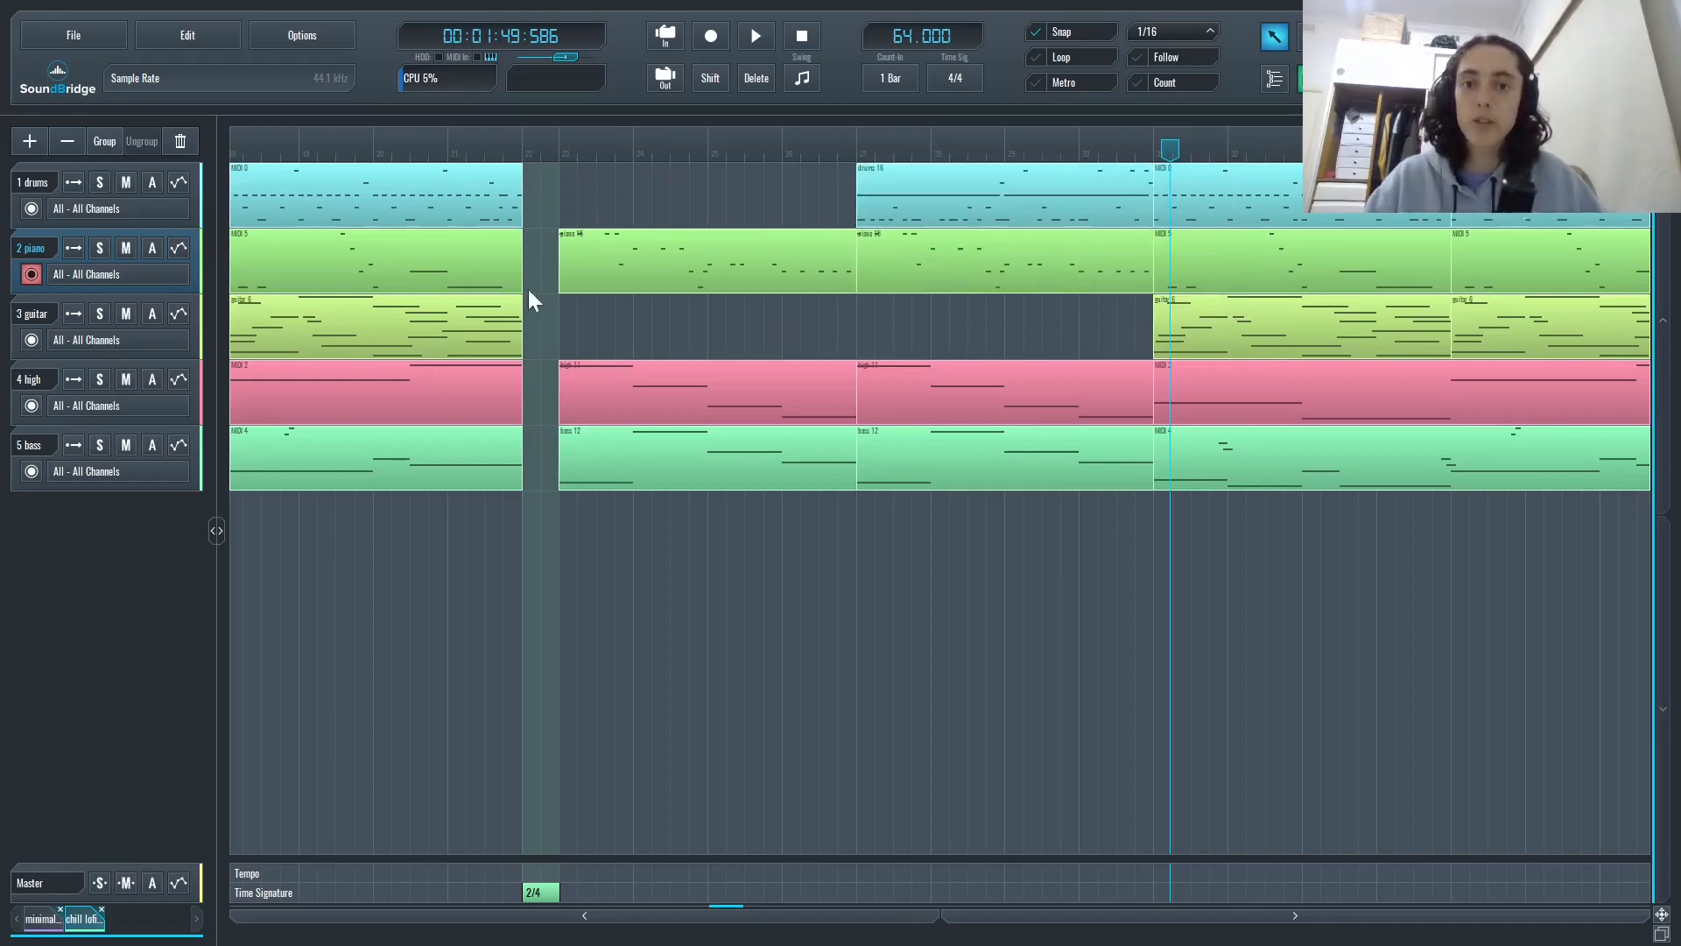
drag(557, 335, 1084, 266)
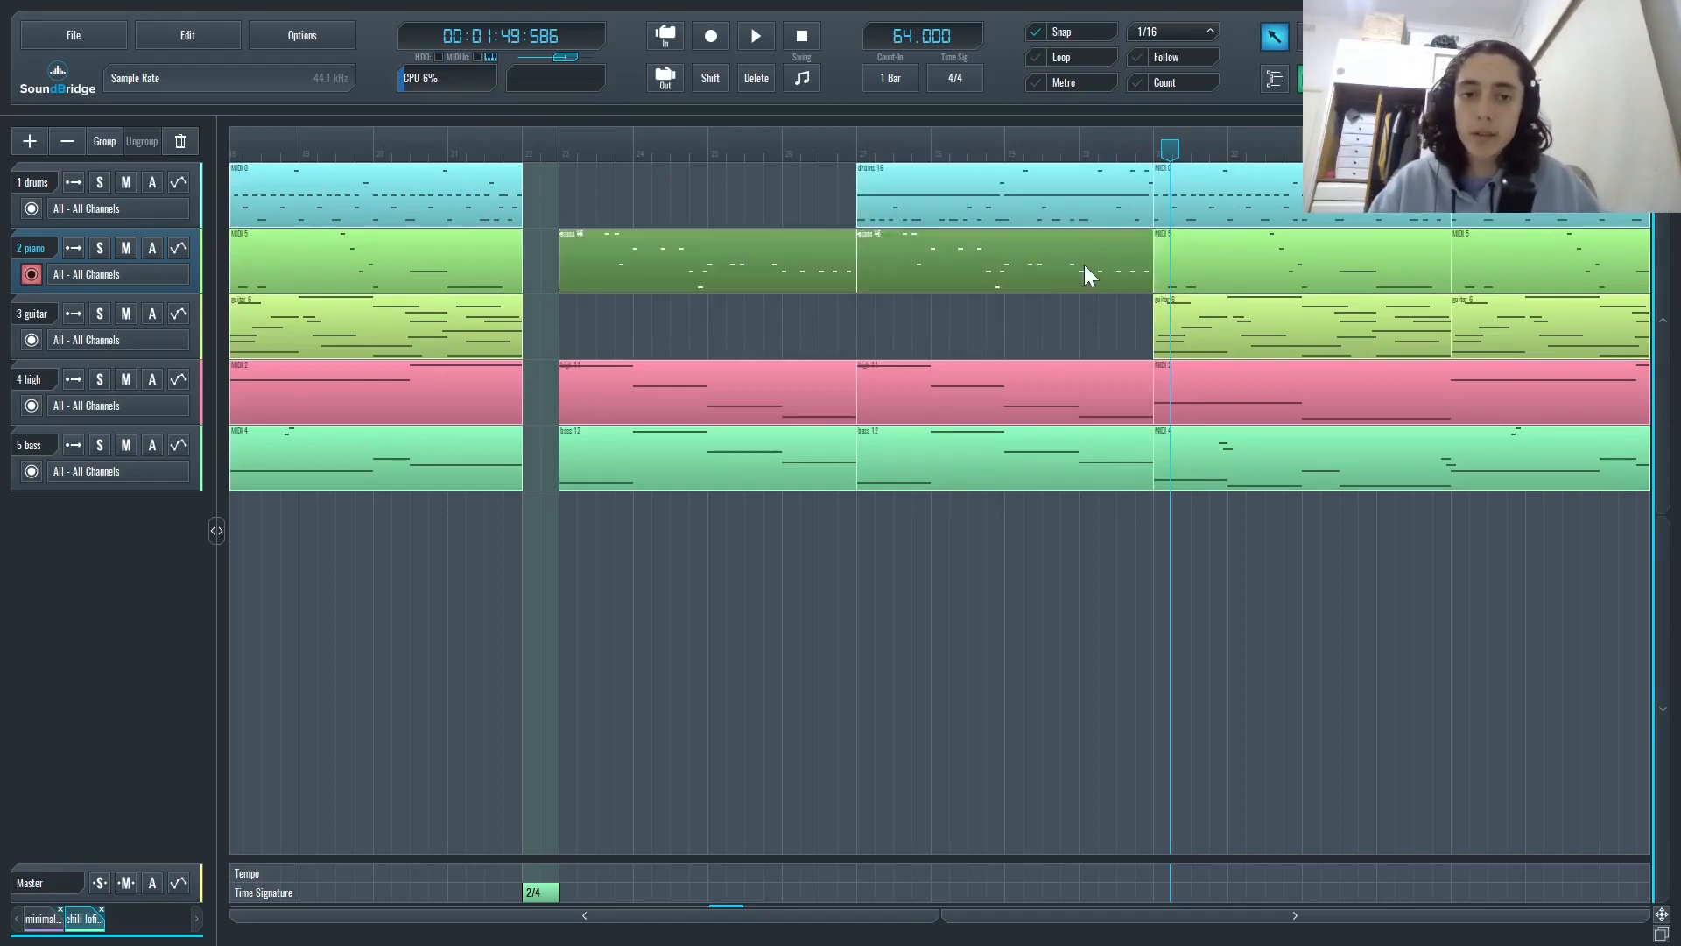
click(1039, 327)
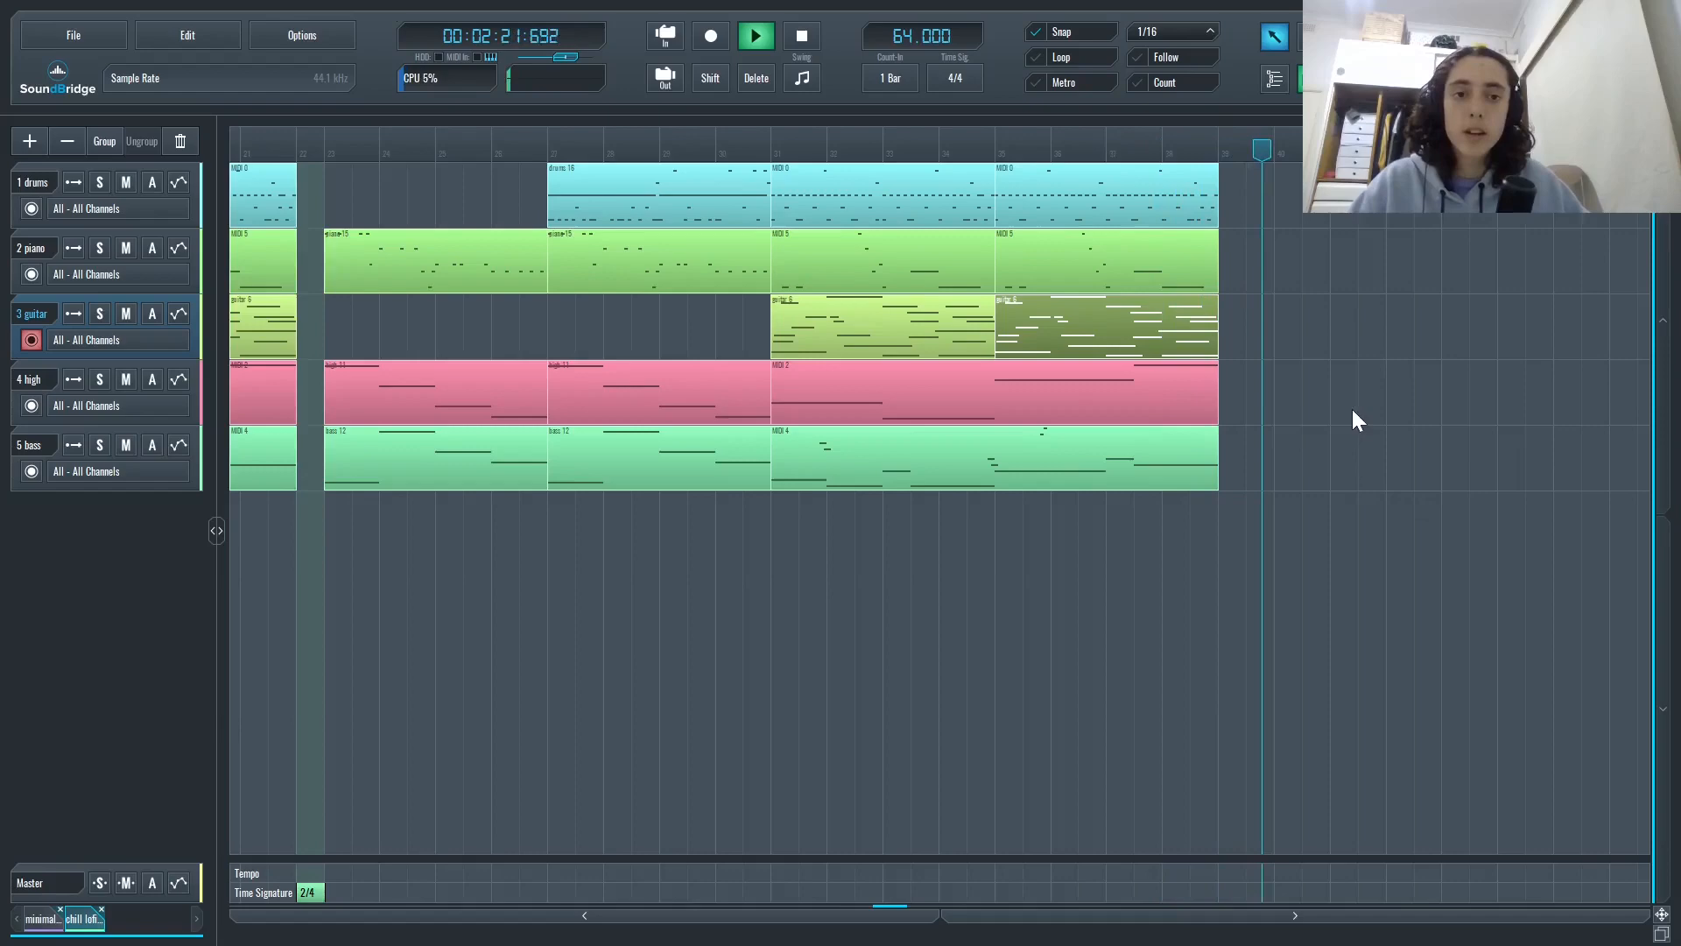
- Stop playback past the end of the song and show the whole arrangement in the timeline
scroll(1352, 408, left, 1)
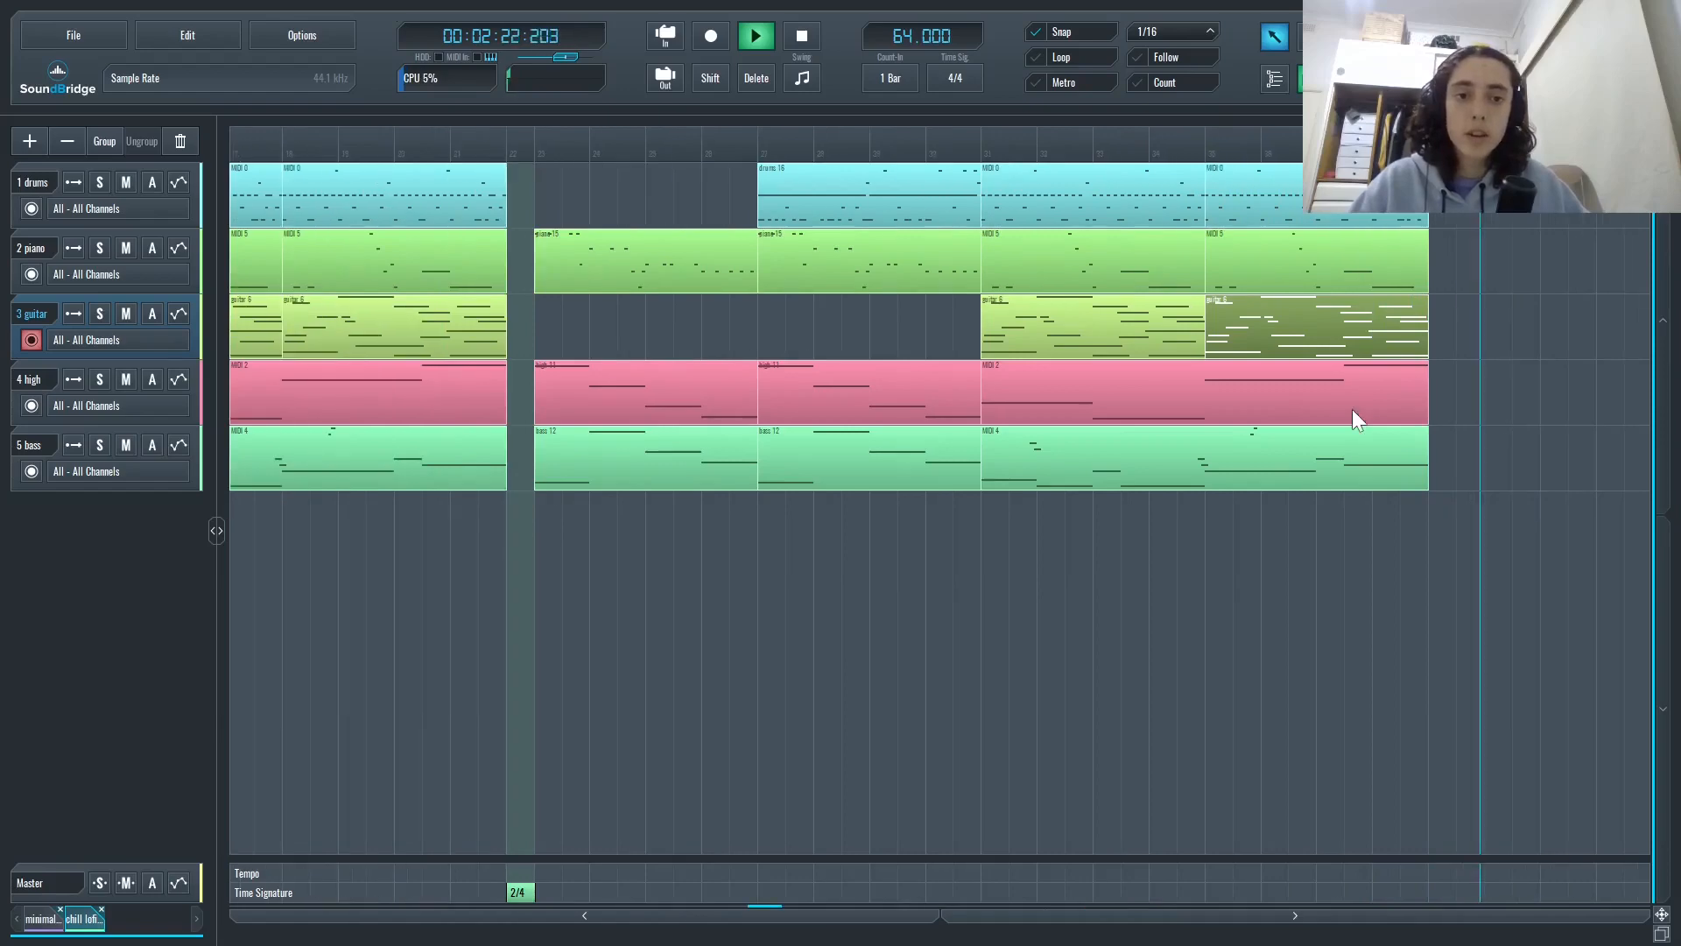
key(space)
scroll(847, 457, left, 2)
scroll(837, 456, down, 4)
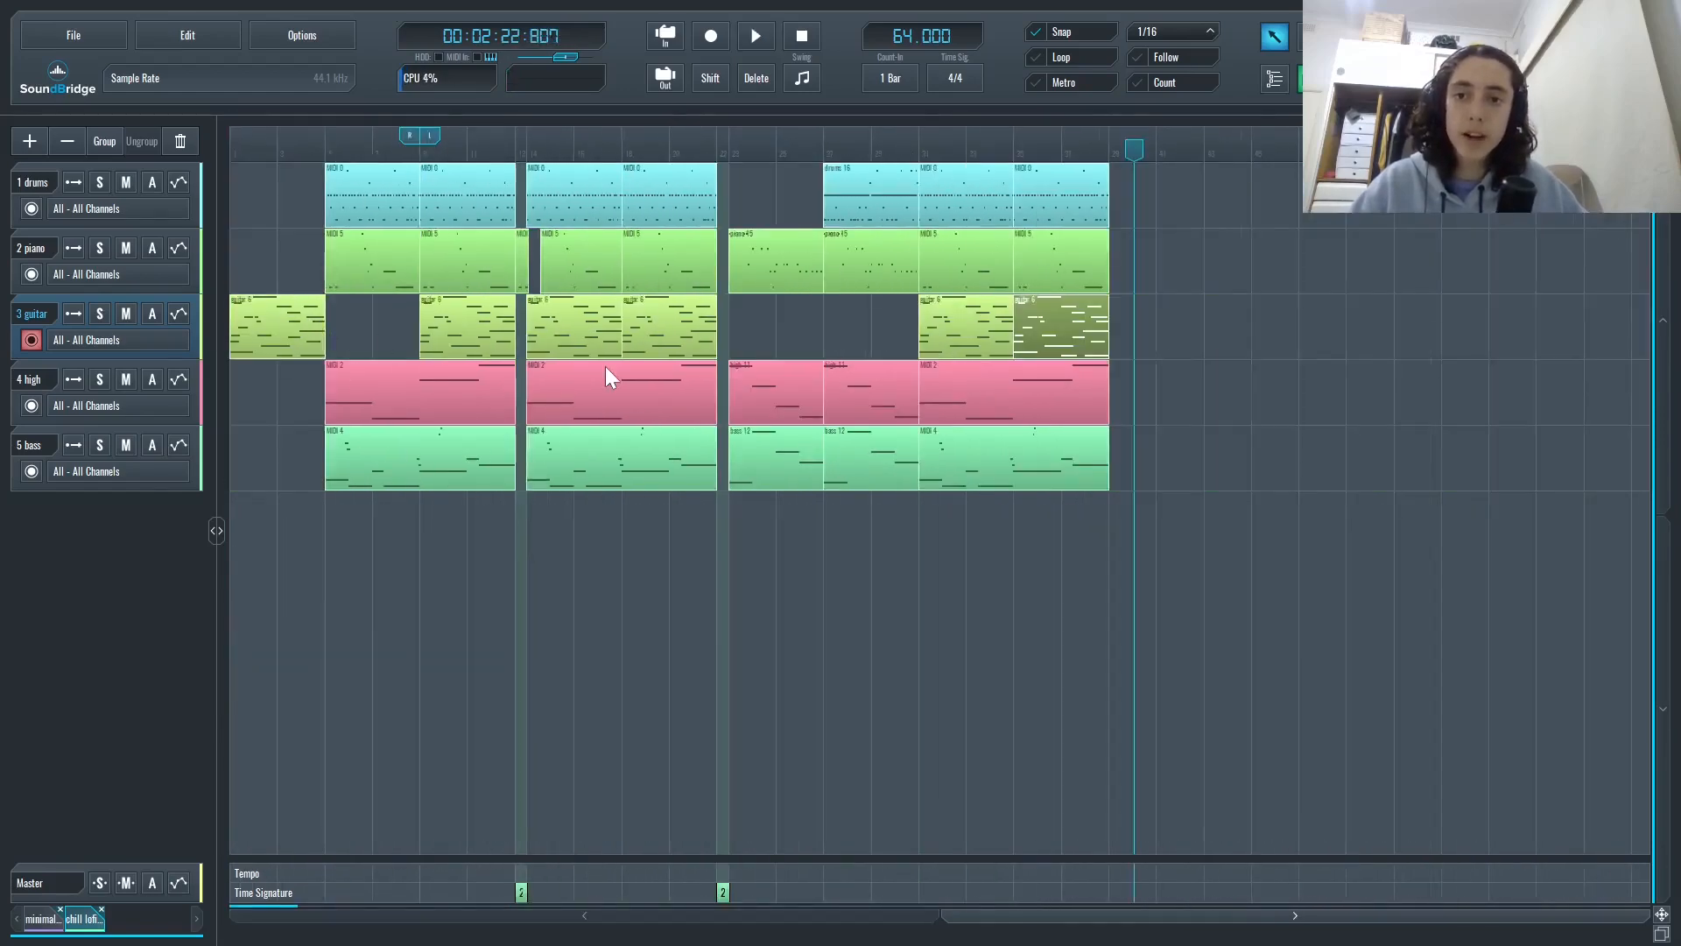
- Highlight the drum, piano, high and bass clips of the section following the second 2/4 bar, and clear the selection
mouse_move(751, 181)
mouse_down()
mouse_move(857, 653)
mouse_move(751, 648)
mouse_move(729, 201)
mouse_up()
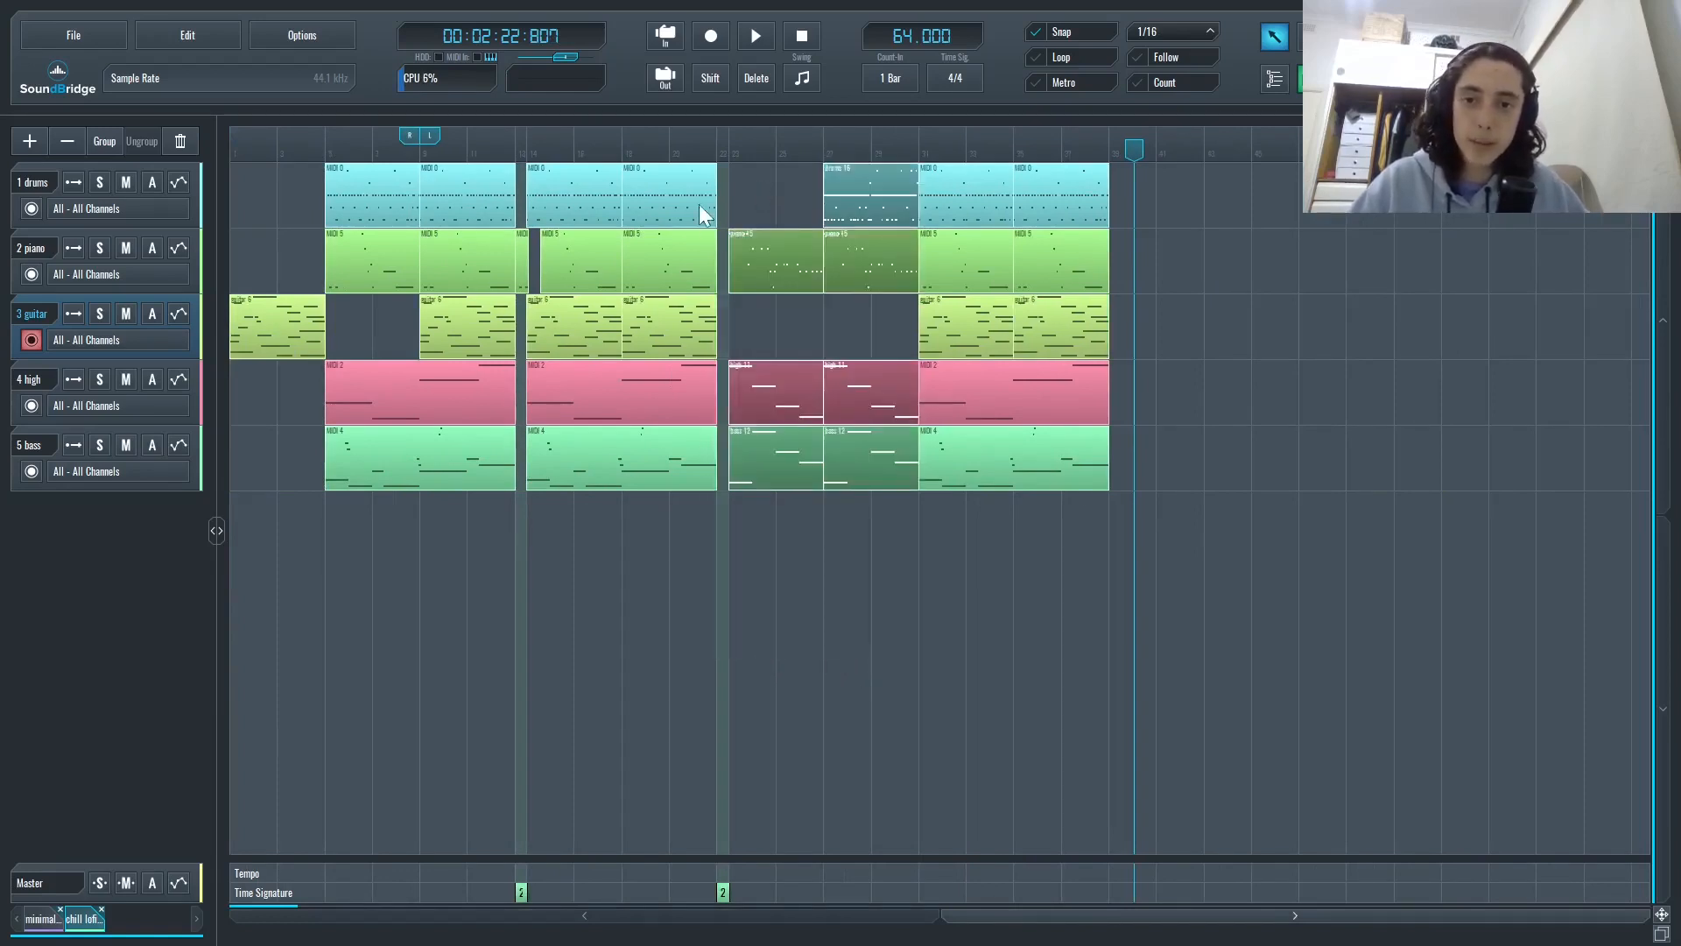
click(657, 579)
scroll(529, 523, right, 2)
scroll(494, 388, left, 2)
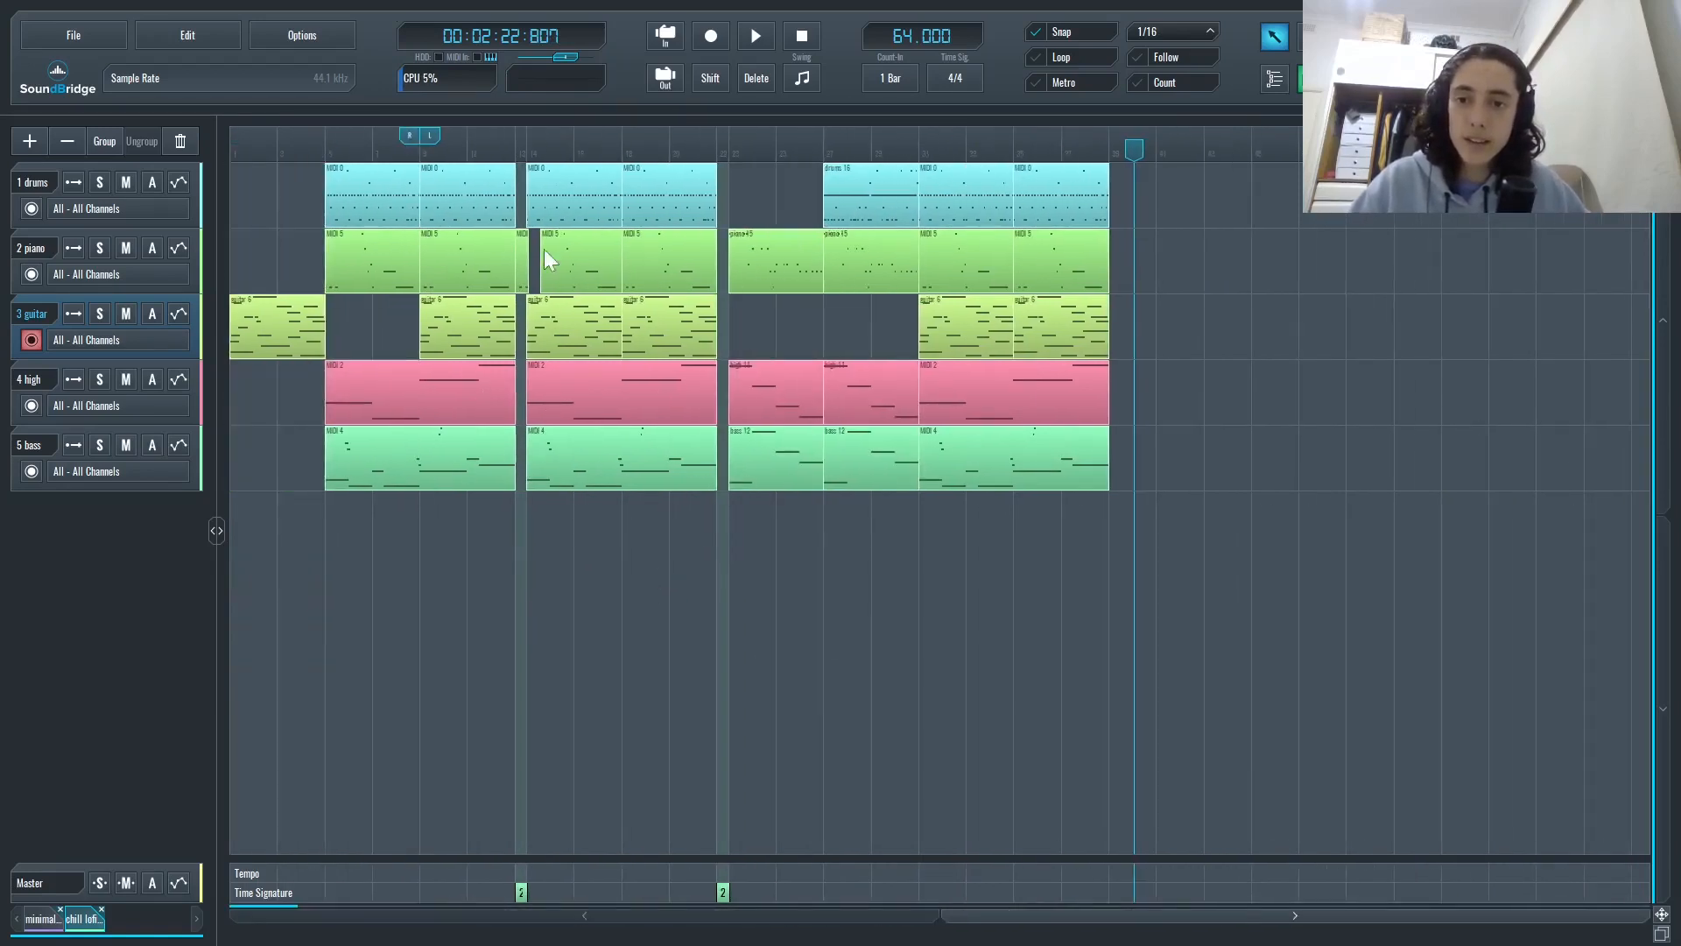
- Highlight the clips of all five tracks in the sections on both sides of the first 2/4 bar, and clear the selection
scroll(438, 329, up, 4)
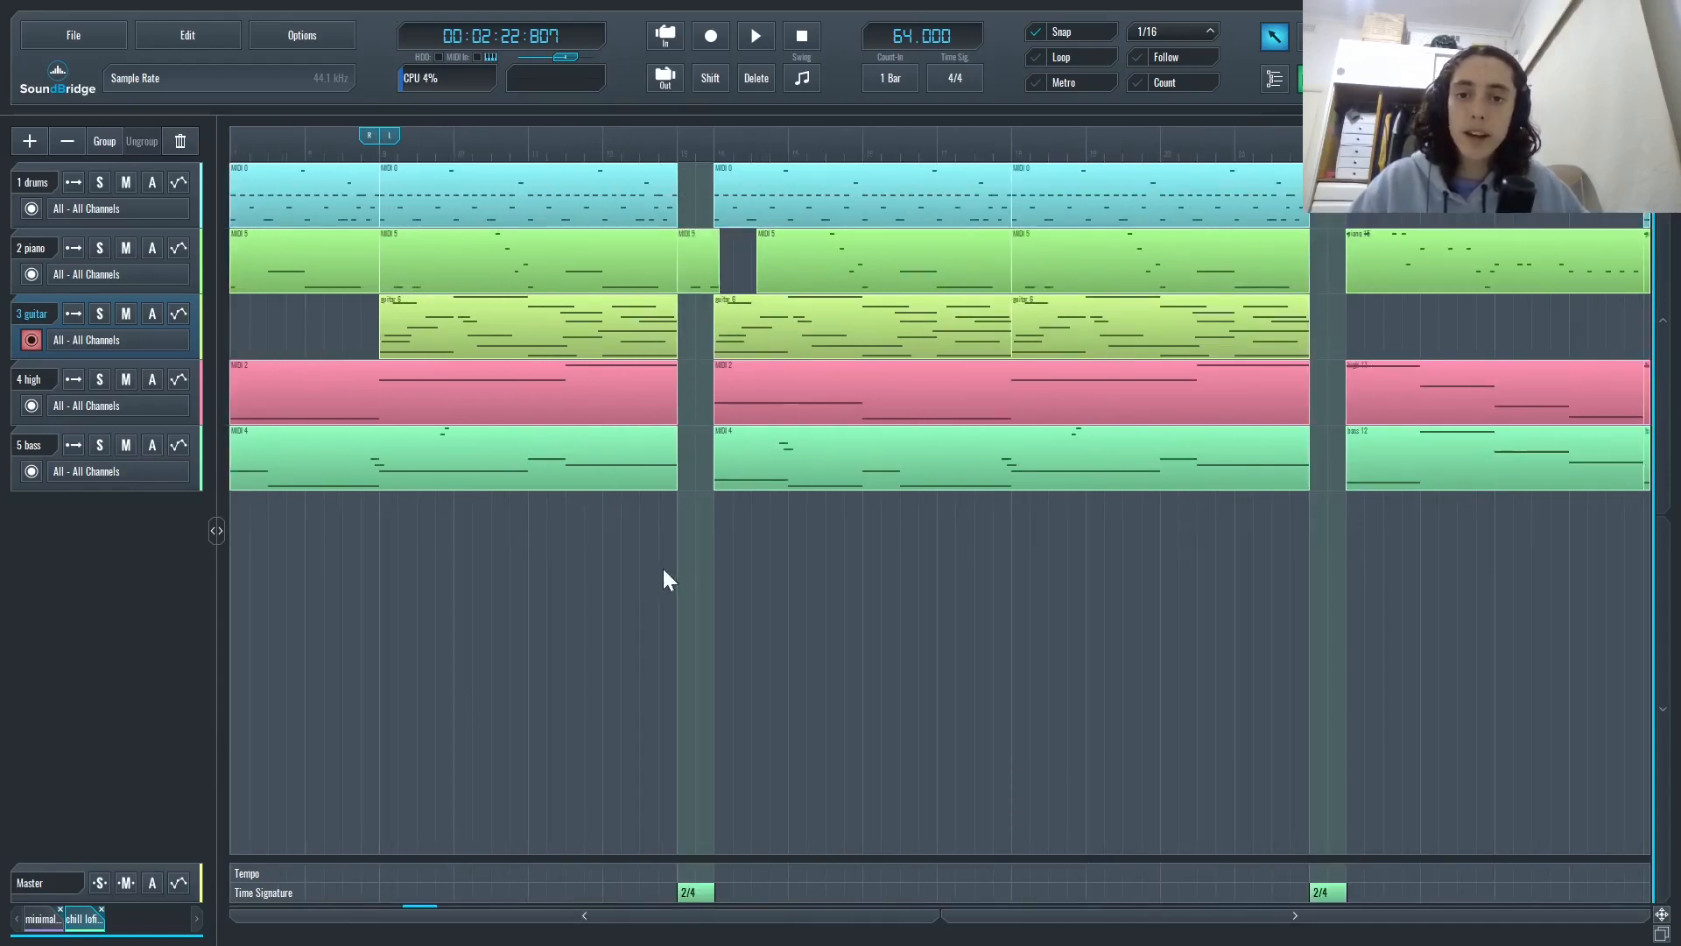
drag(389, 538, 1305, 223)
click(1254, 665)
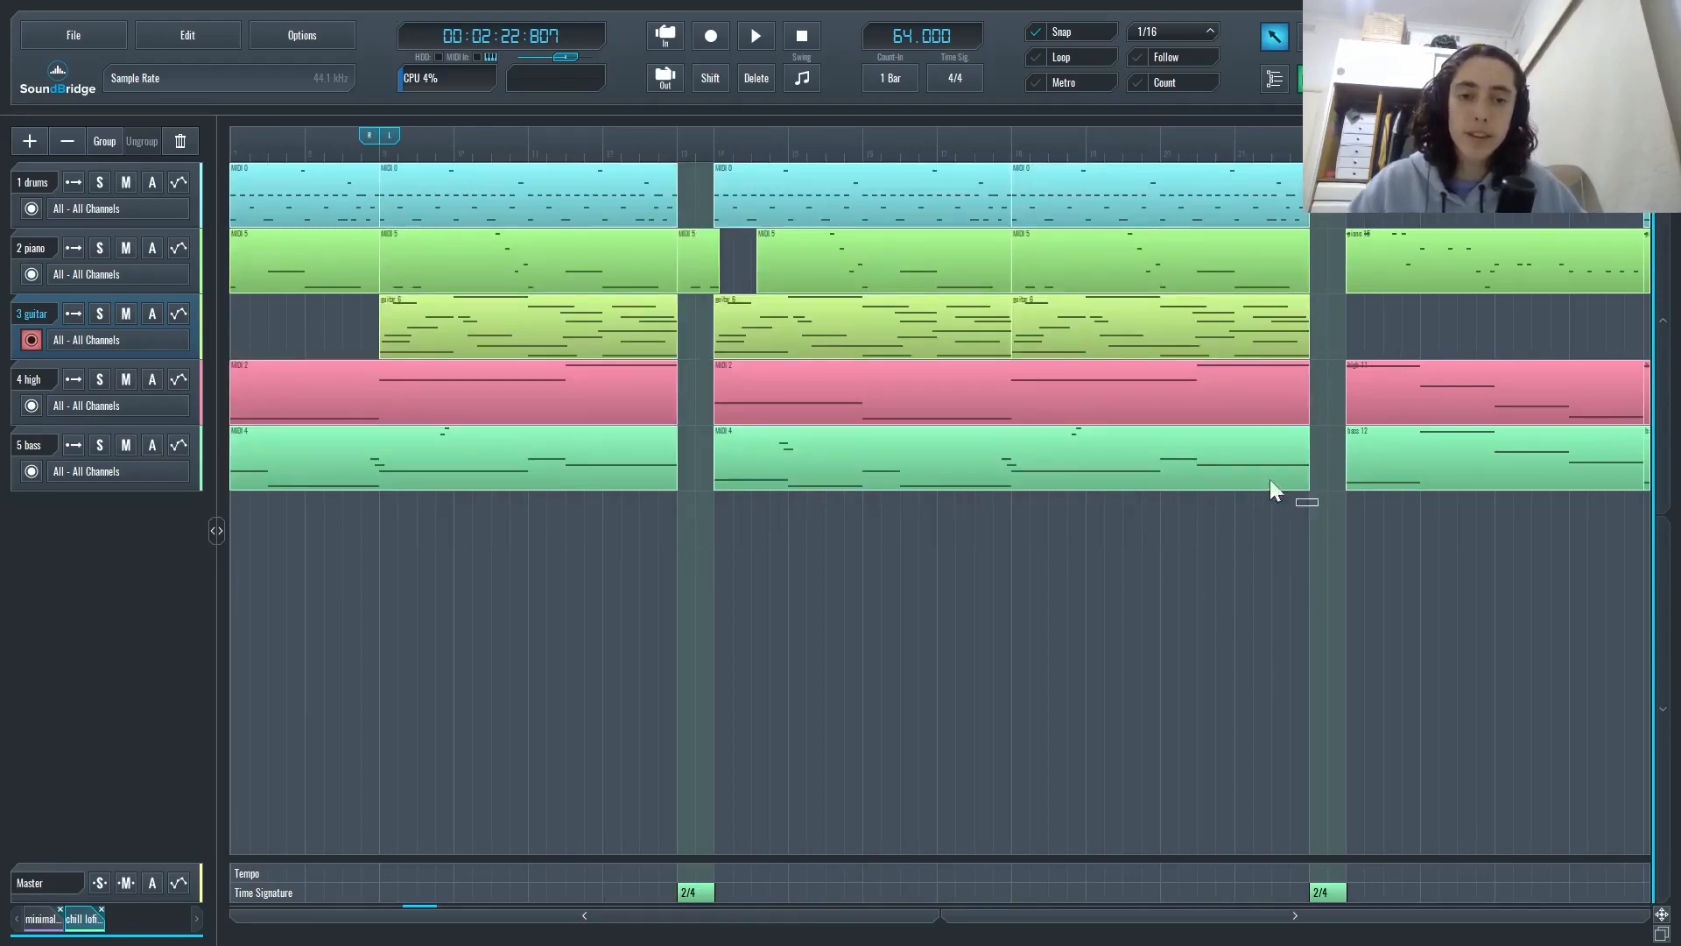
drag(1318, 505, 490, 176)
click(483, 575)
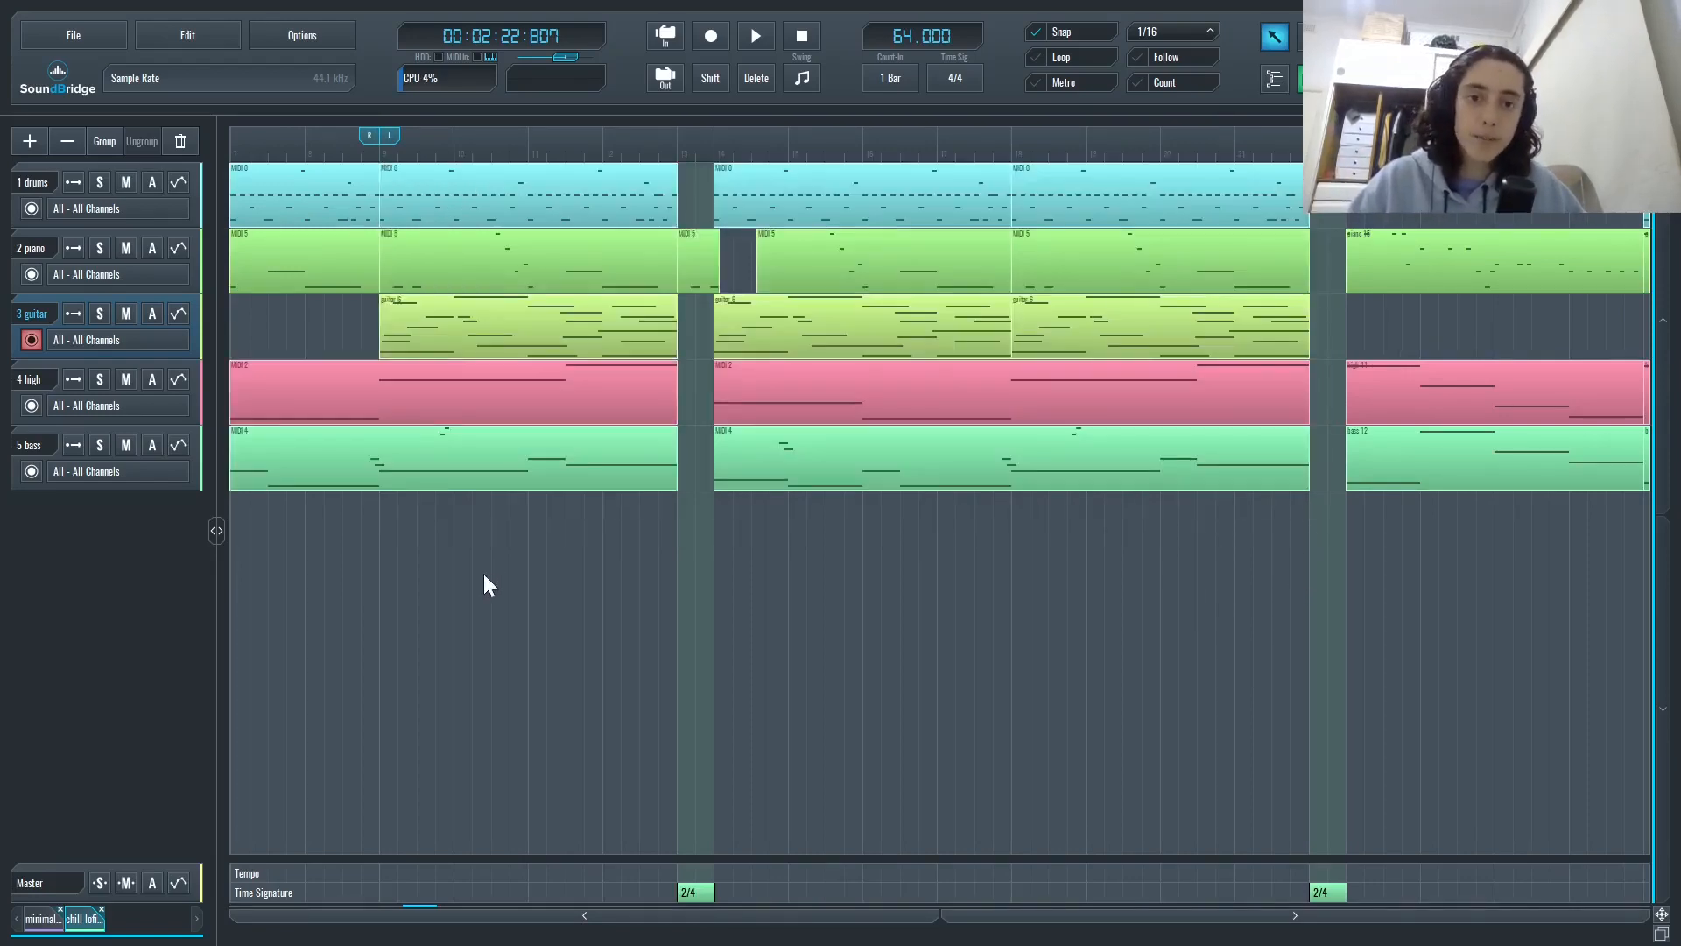
scroll(483, 575, down, 2)
scroll(476, 576, left, 2)
scroll(679, 283, down, 1)
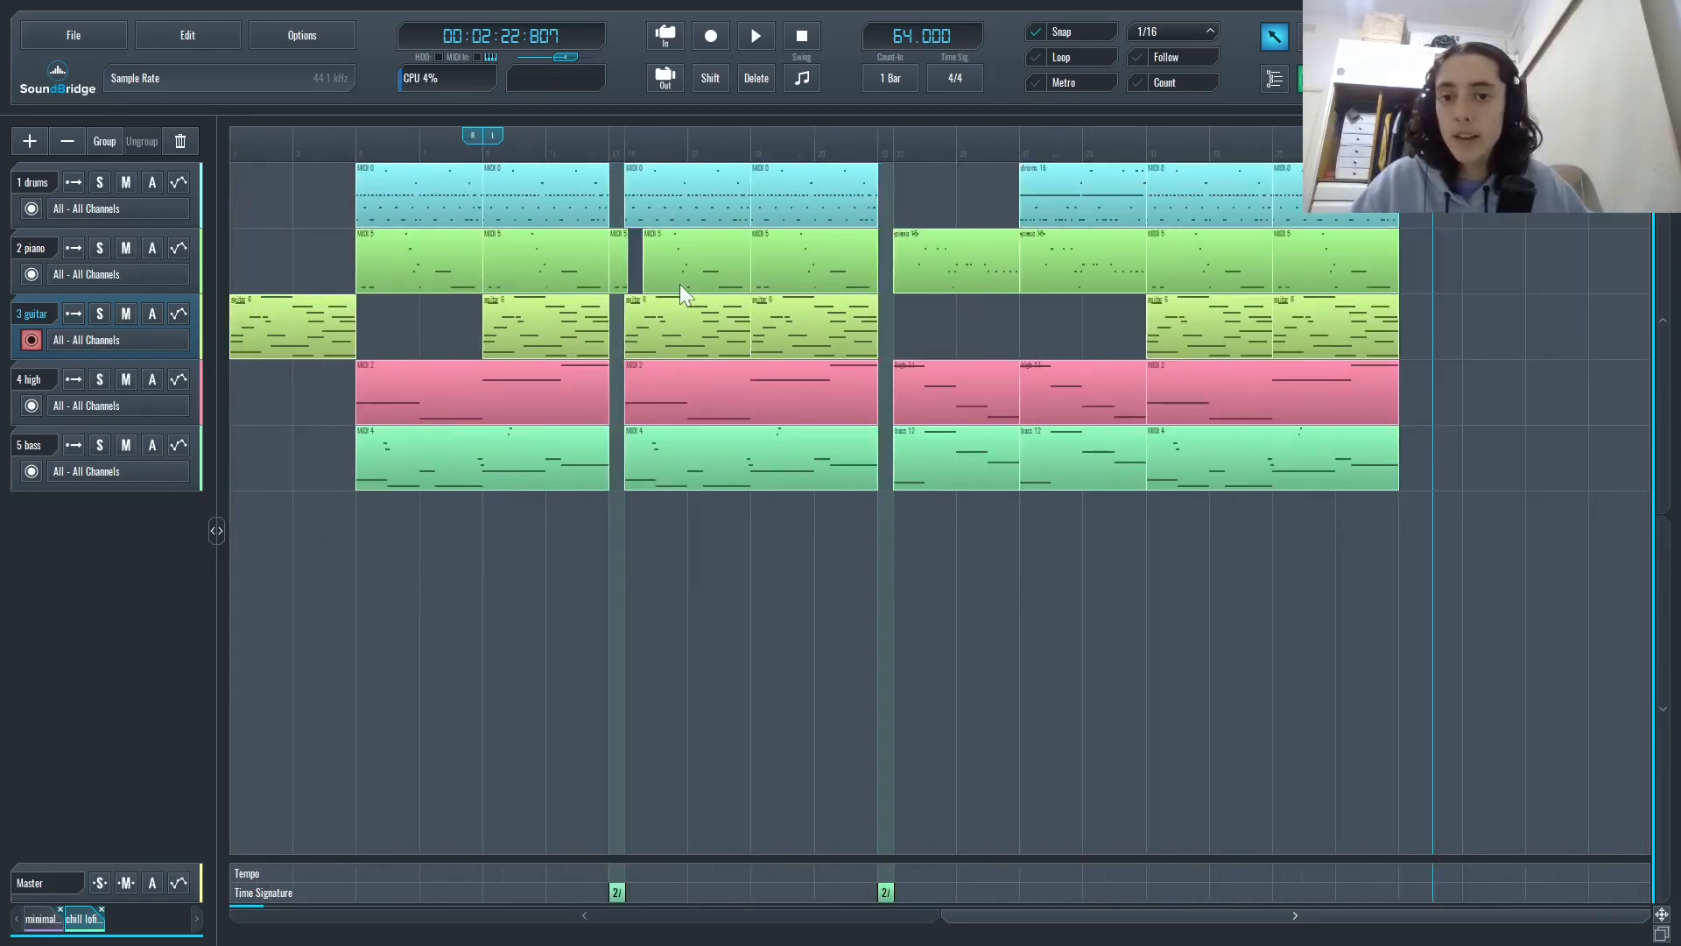
scroll(655, 284, up, 2)
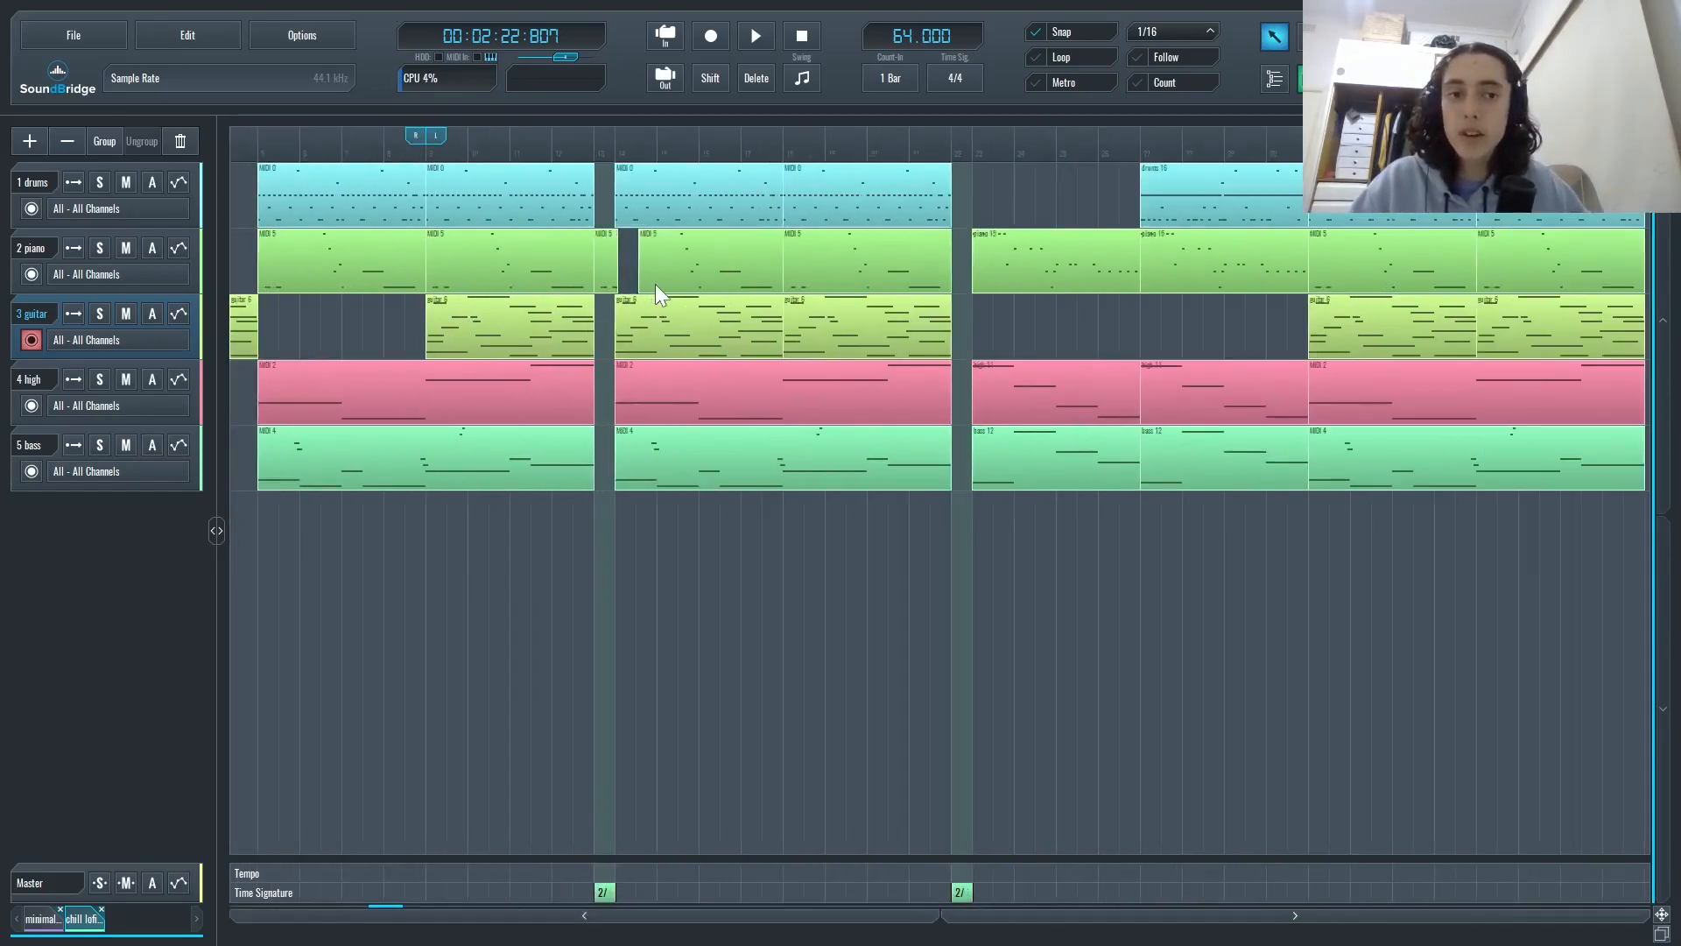
scroll(655, 284, down, 1)
scroll(655, 283, up, 1)
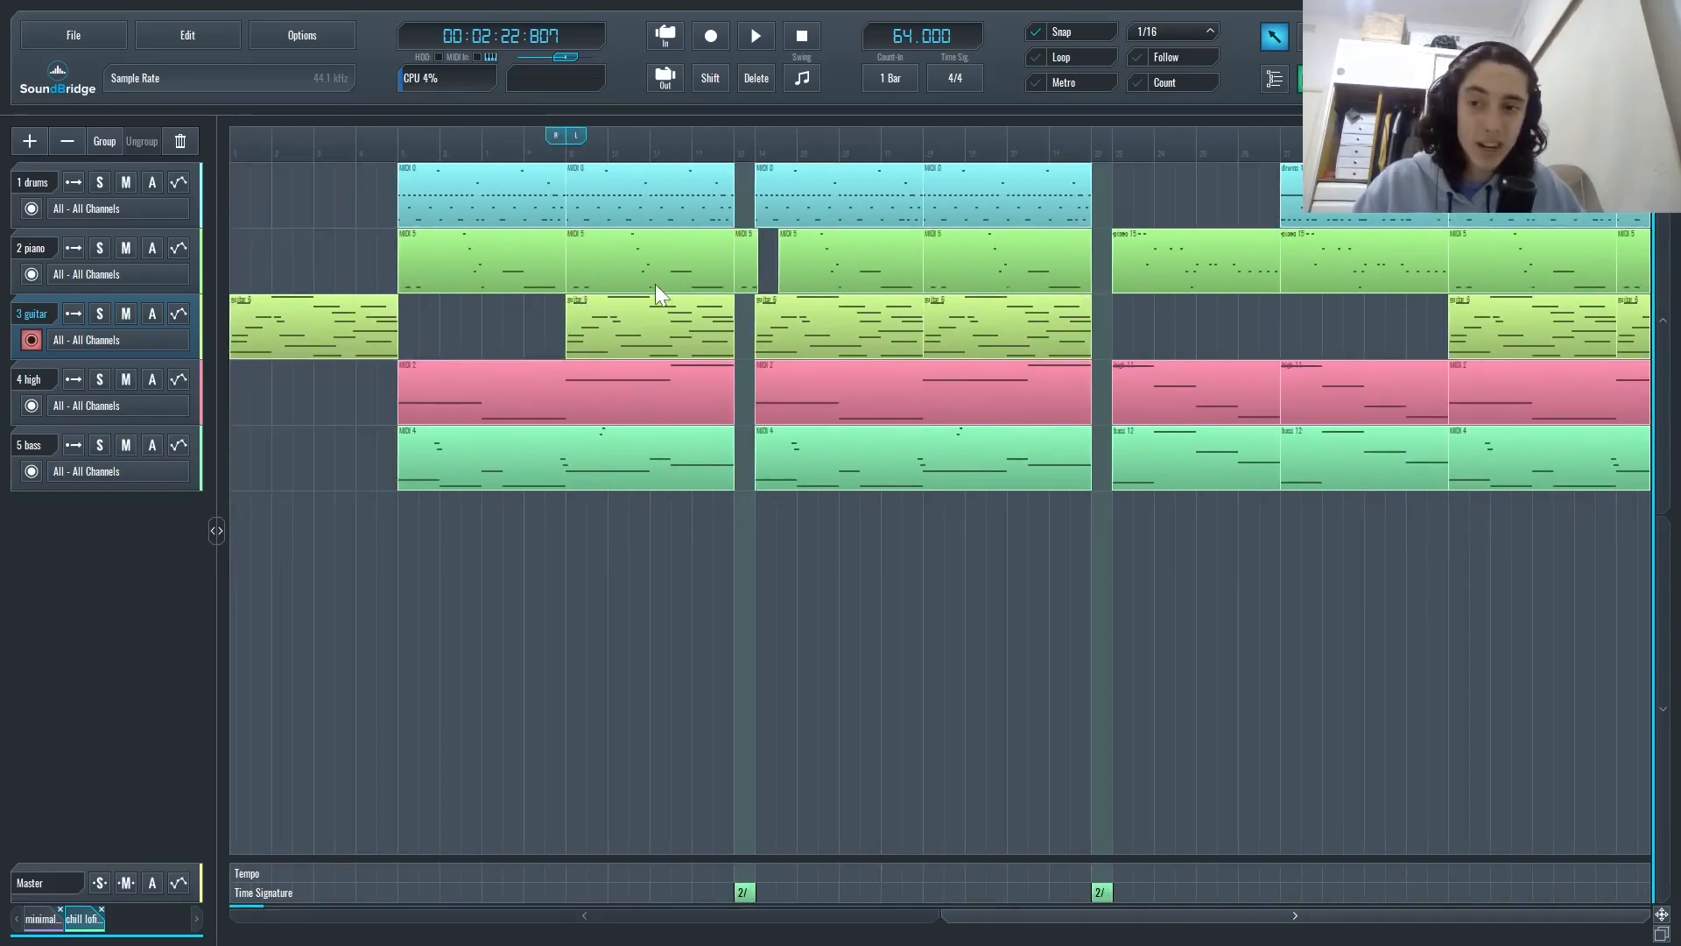
scroll(625, 282, up, 1)
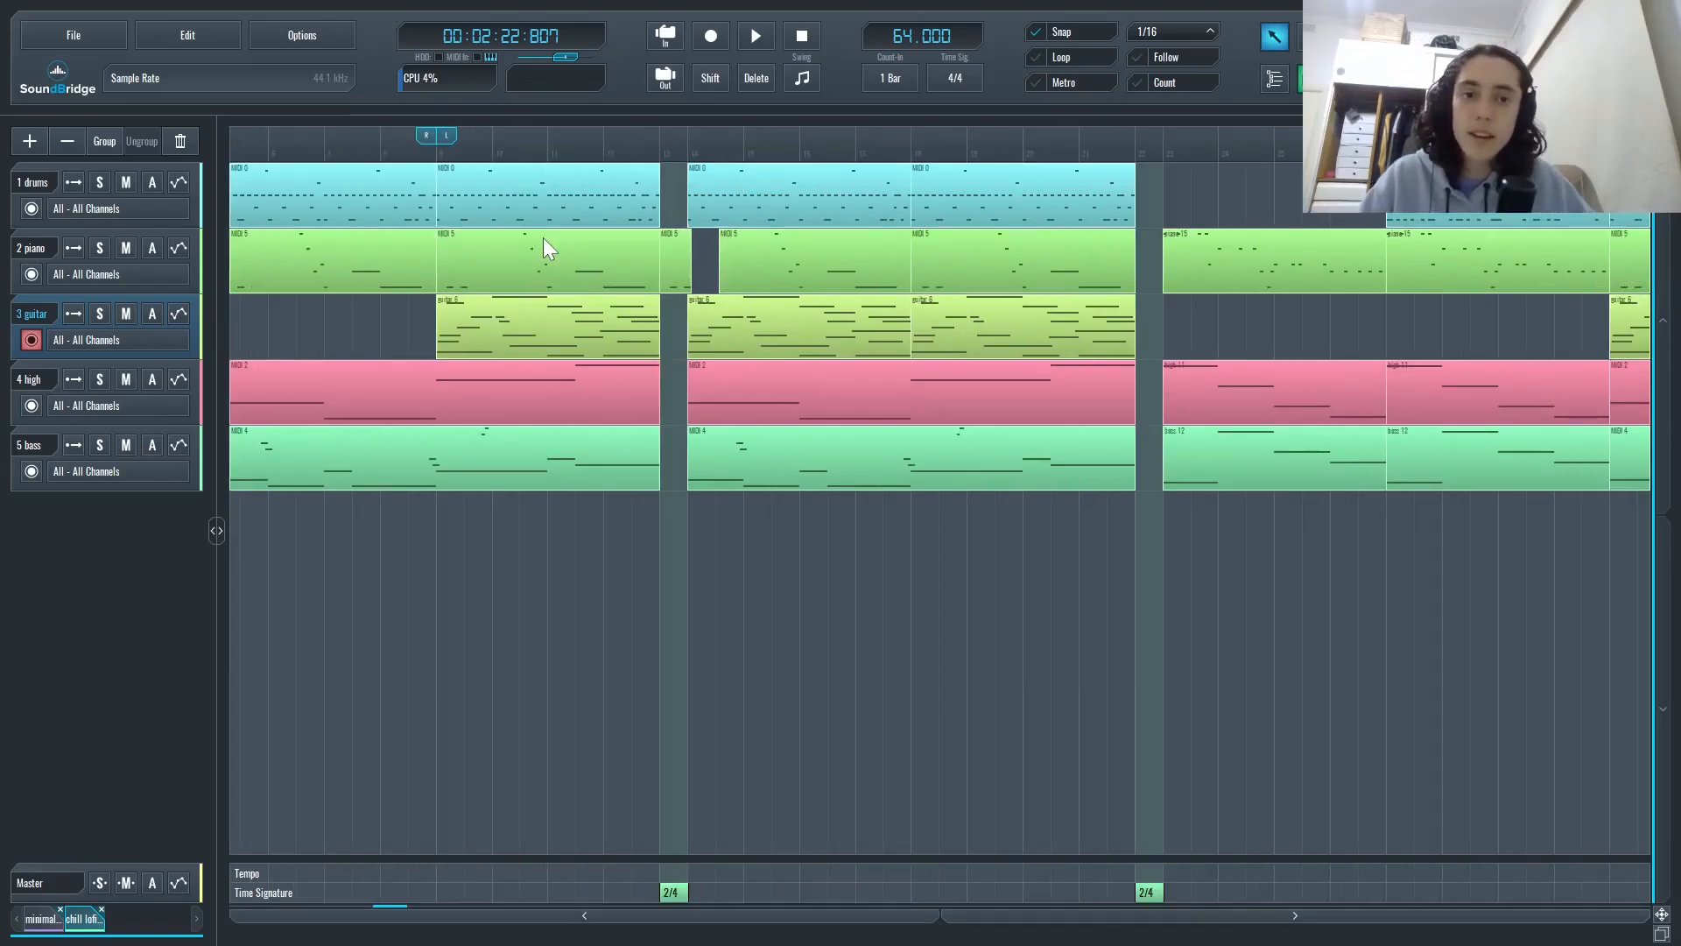